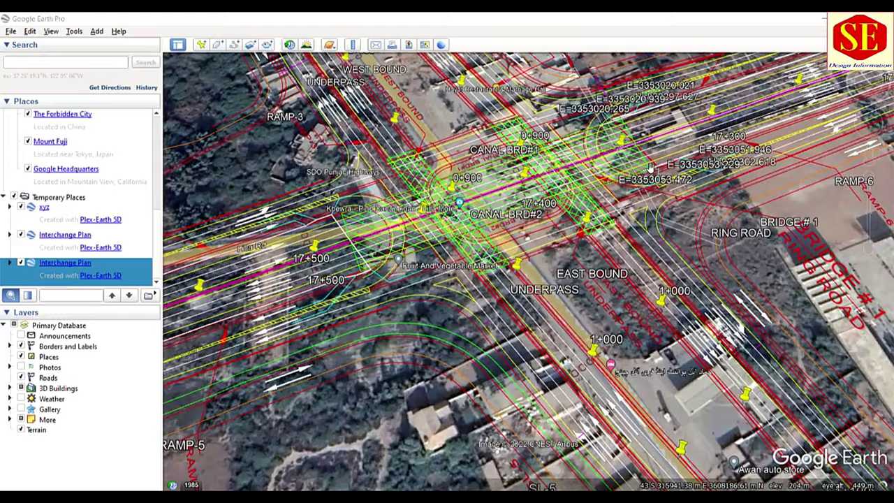
# Pan over the master plan overlay and zoom in, then zoom out until the interchange overlay shows.
pyautogui.moveTo(651, 166); pyautogui.dragTo(415, 283)
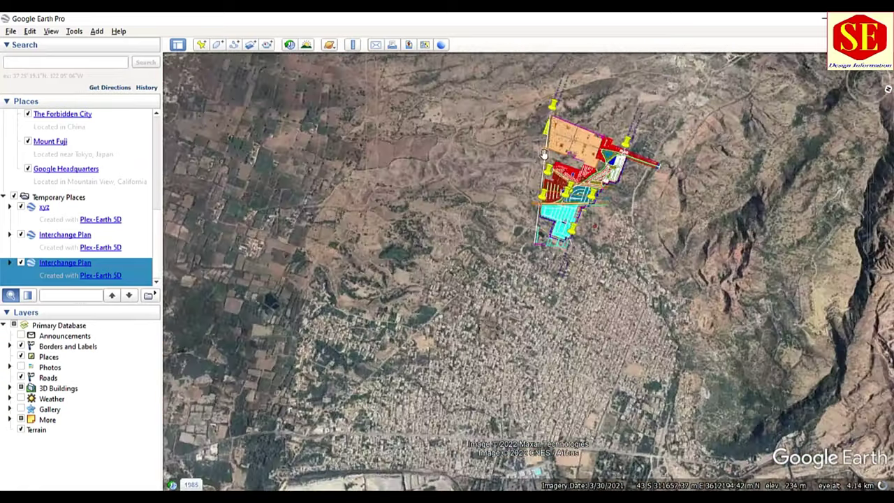
pyautogui.scroll(3, 627, 138)
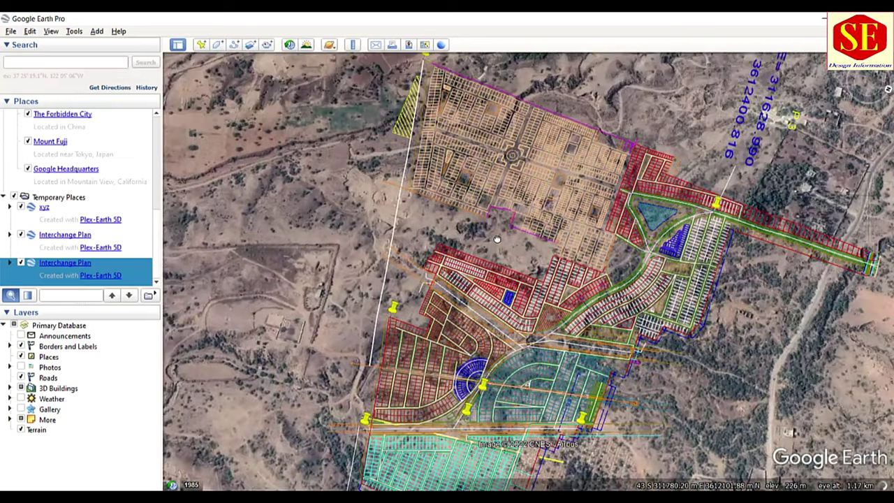
pyautogui.scroll(-3, 541, 243)
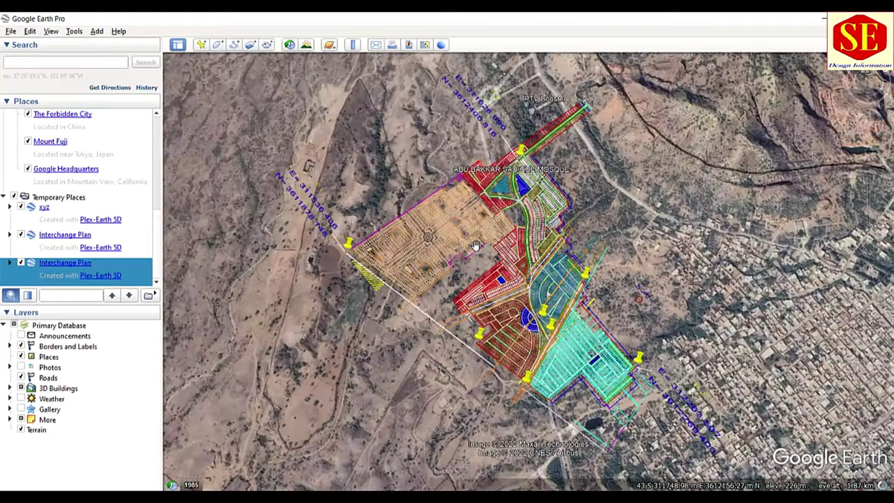
pyautogui.scroll(-3, 474, 243)
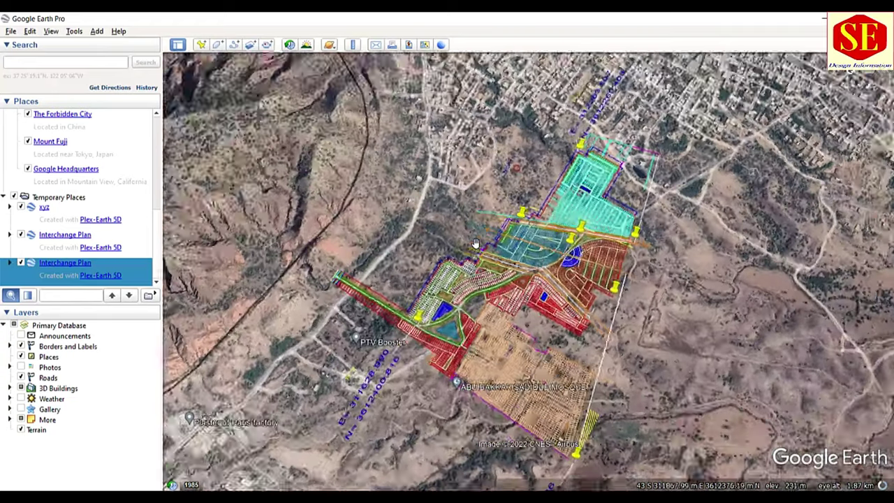
pyautogui.scroll(-5, 474, 243)
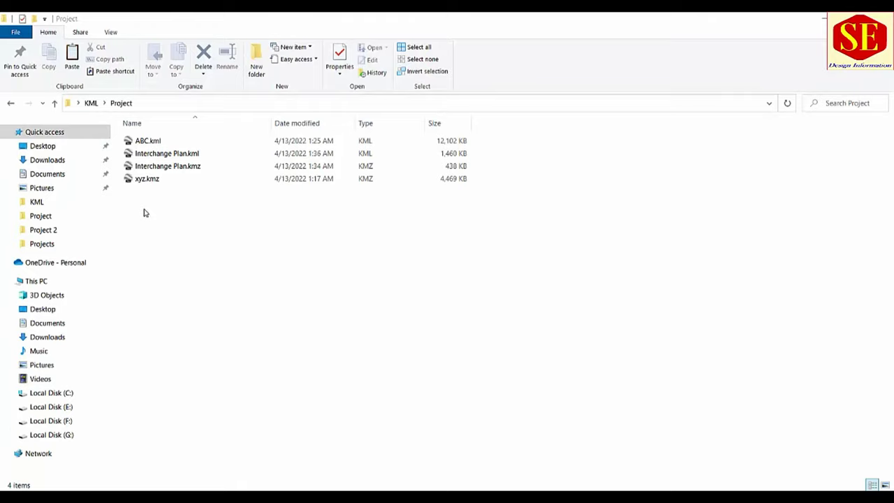
# Rotate the 3D view to a new heading and load Interchange Plan.kmz into Google Earth.
pyautogui.click(143, 179)
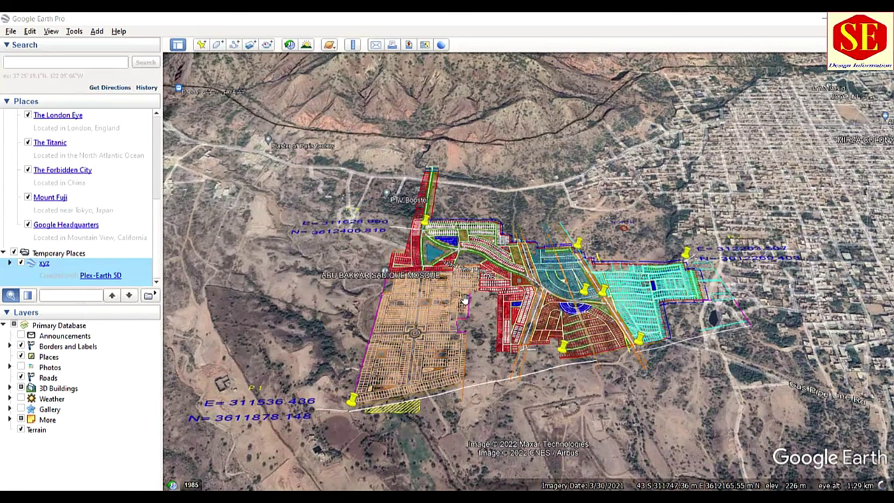
pyautogui.moveTo(481, 276)
pyautogui.mouseDown(button='middle')
pyautogui.moveTo(464, 298)
pyautogui.moveTo(604, 304)
pyautogui.mouseUp(button='middle')
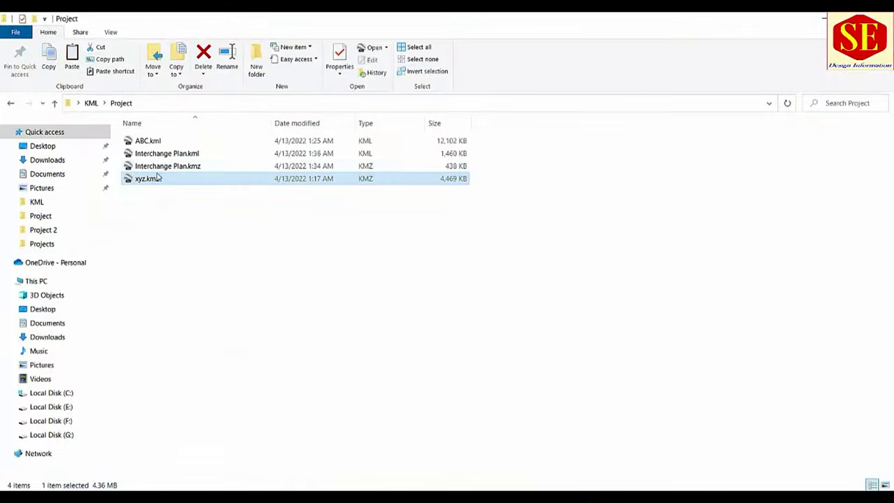
pyautogui.doubleClick(168, 166)
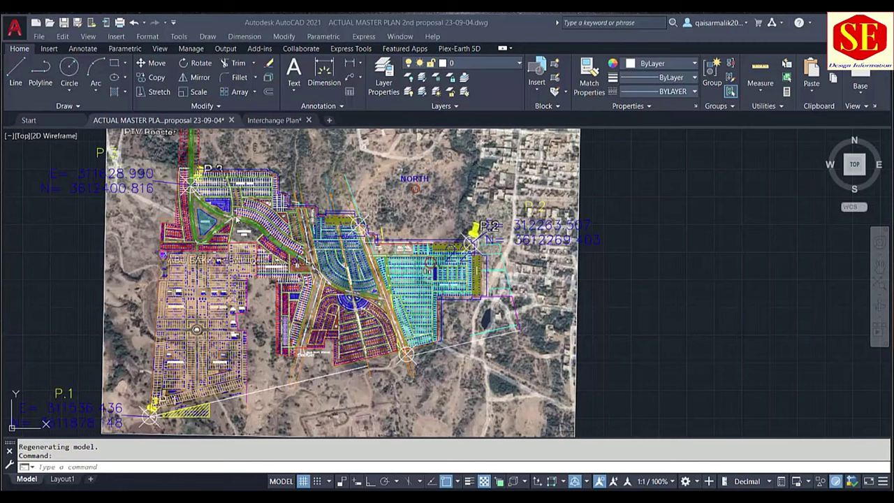
# Erase the background satellite image from the master plan with E, then zoom back in.
pyautogui.click(102, 433)
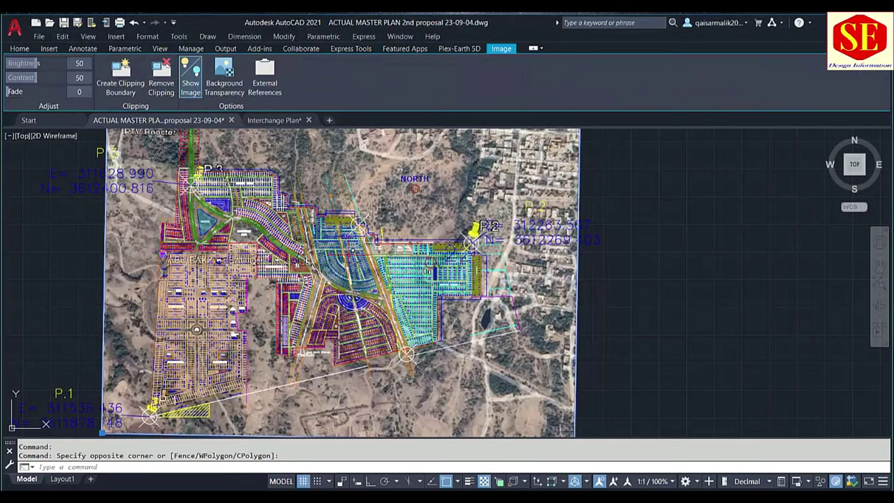
pyautogui.scroll(-2, 369, 229)
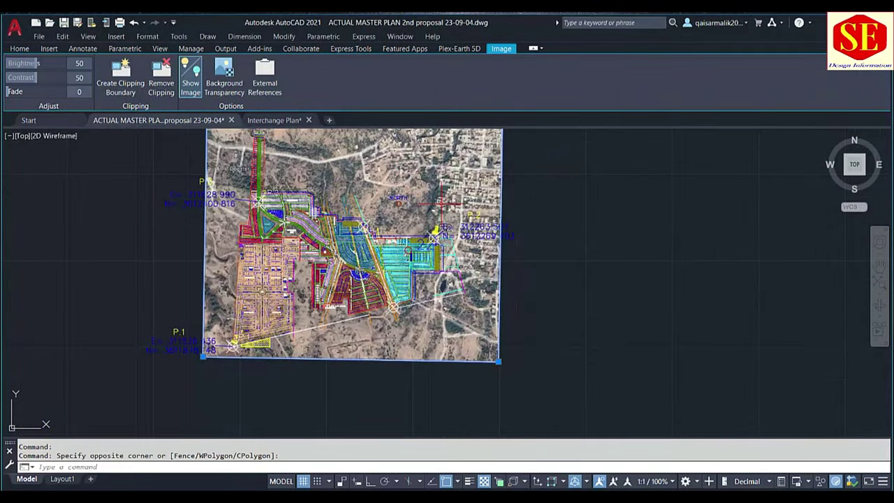
pyautogui.write('e')
pyautogui.press('Return')
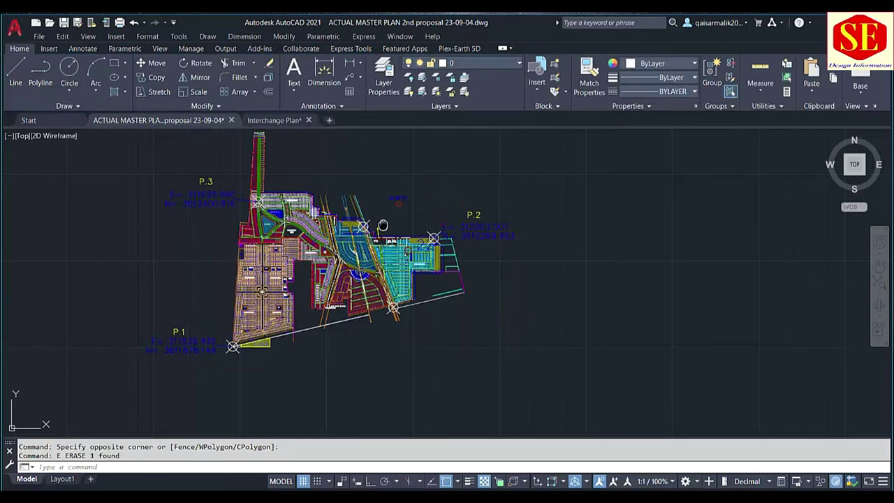
pyautogui.scroll(4, 363, 280)
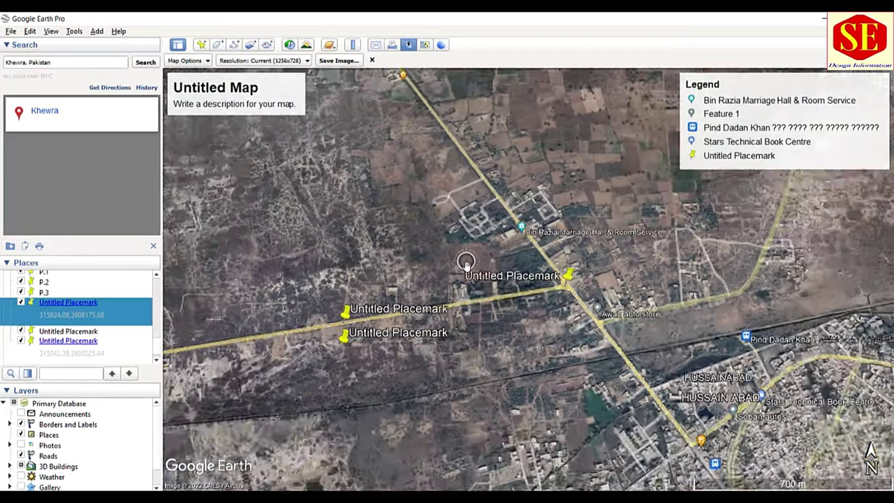
# Zoom around Khewra's P.1–P.3 placemarks and close the map title and legend layout.
pyautogui.scroll(-5, 465, 262)
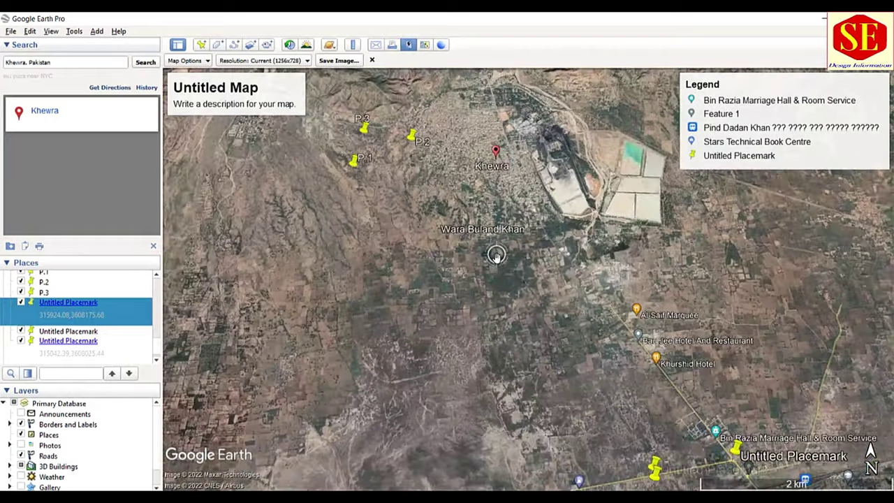
pyautogui.scroll(3, 387, 147)
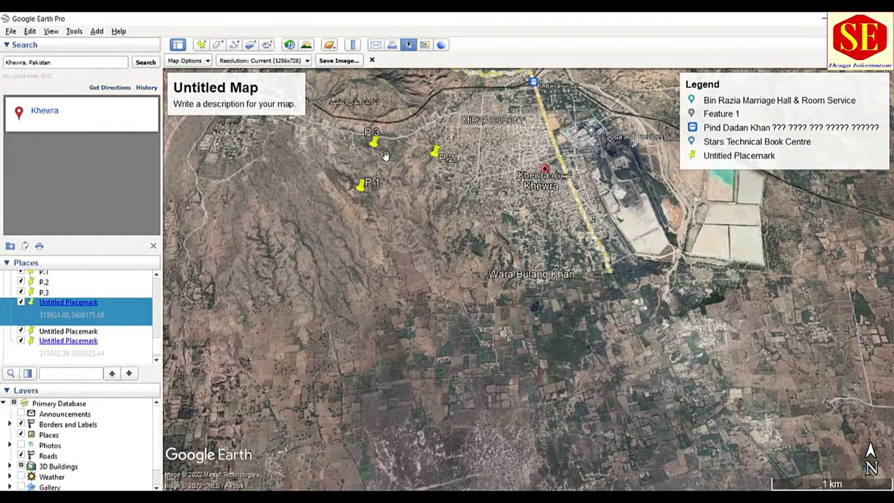
pyautogui.scroll(-3, 391, 149)
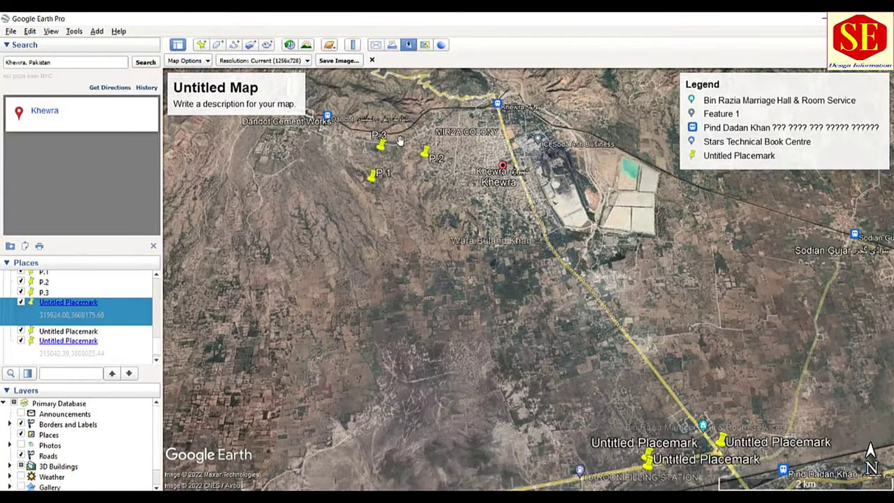
pyautogui.click(372, 60)
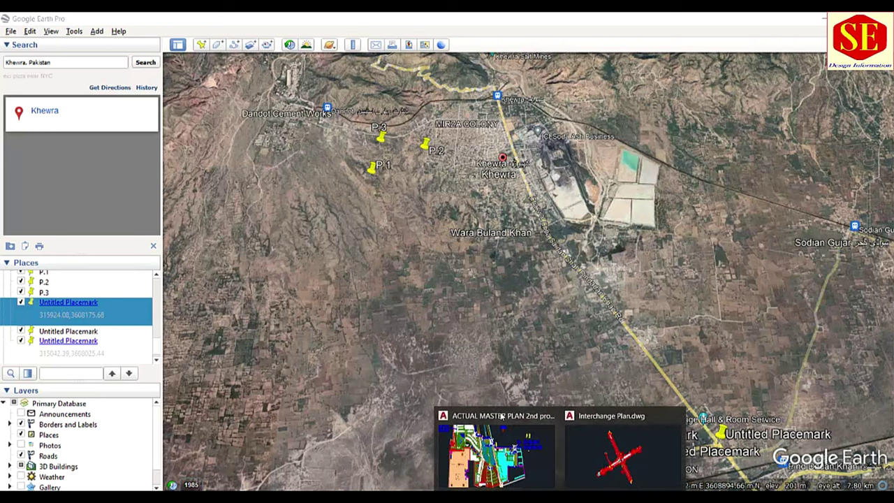
# Switch to the Interchange Plan drawing and inspect its hatched median and intersection.
pyautogui.click(496, 451)
pyautogui.click(271, 121)
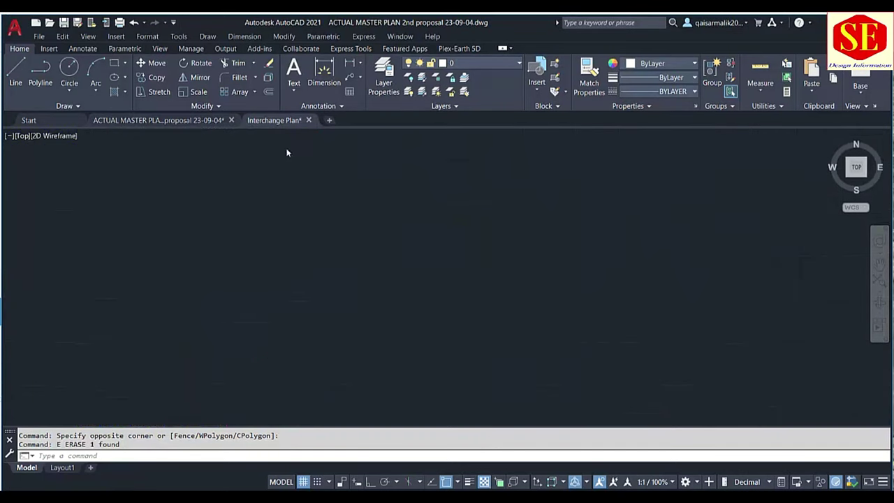
pyautogui.scroll(-3, 402, 343)
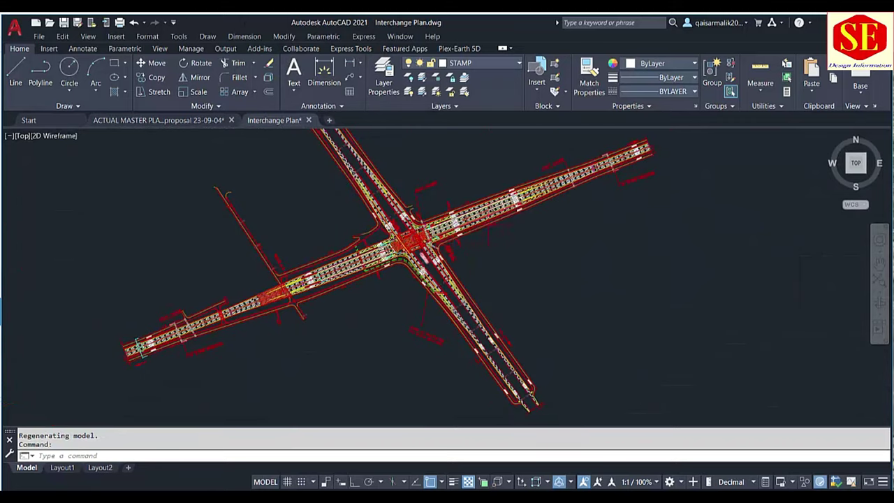
pyautogui.scroll(6, 361, 327)
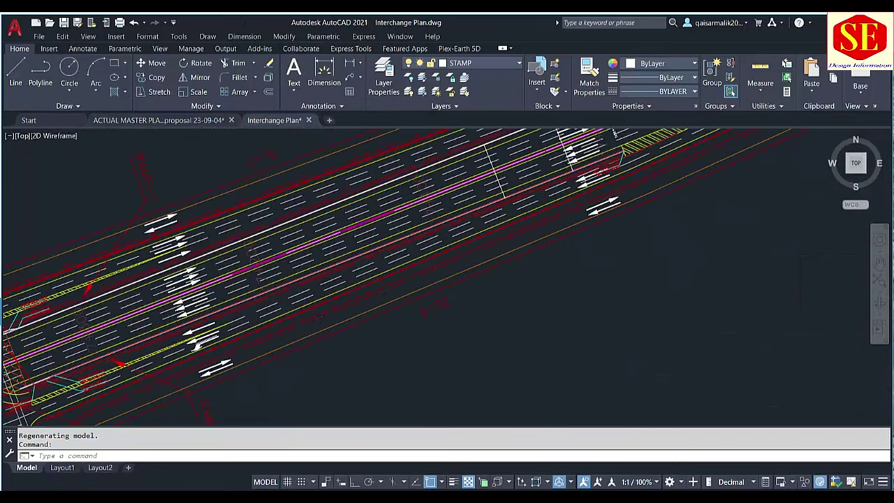
pyautogui.scroll(3, 597, 209)
pyautogui.scroll(2, 597, 210)
pyautogui.moveTo(331, 240); pyautogui.dragTo(525, 232, button='middle')
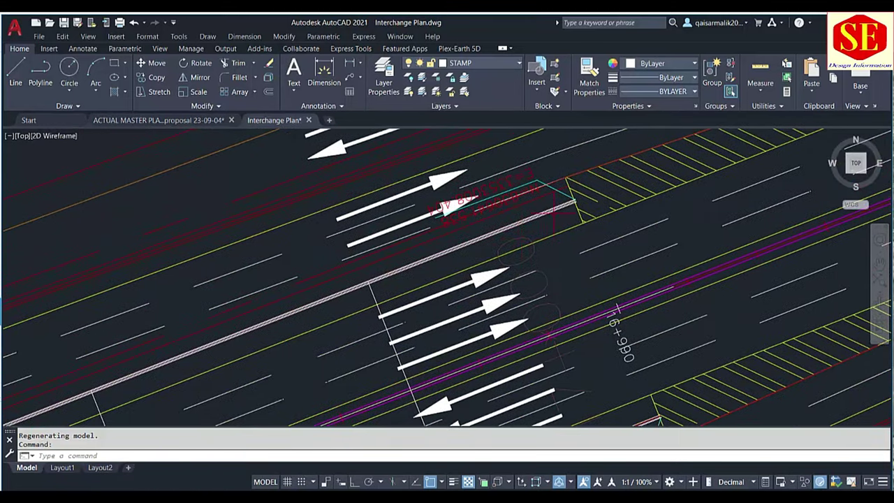
pyautogui.scroll(2, 525, 232)
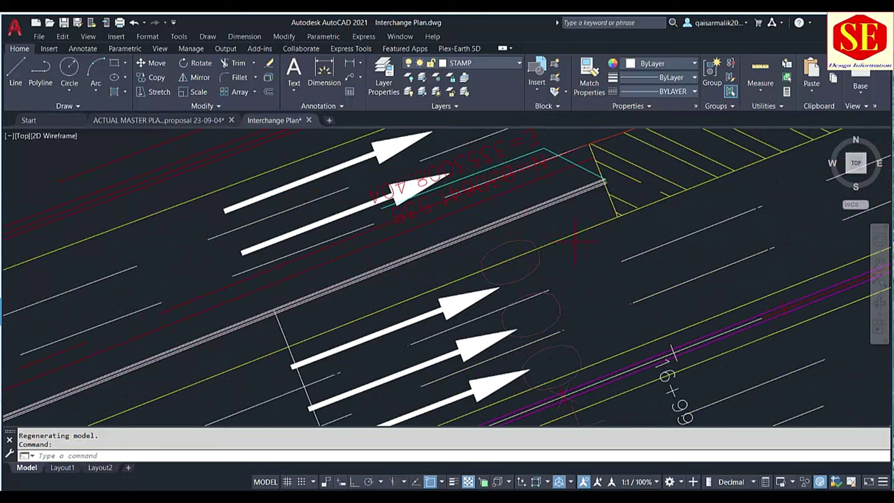
pyautogui.scroll(-3, 577, 241)
pyautogui.scroll(-3, 577, 241)
pyautogui.moveTo(213, 341)
pyautogui.mouseDown(button='middle')
pyautogui.moveTo(381, 269)
pyautogui.moveTo(577, 237)
pyautogui.mouseUp(button='middle')
pyautogui.scroll(-2, 482, 244)
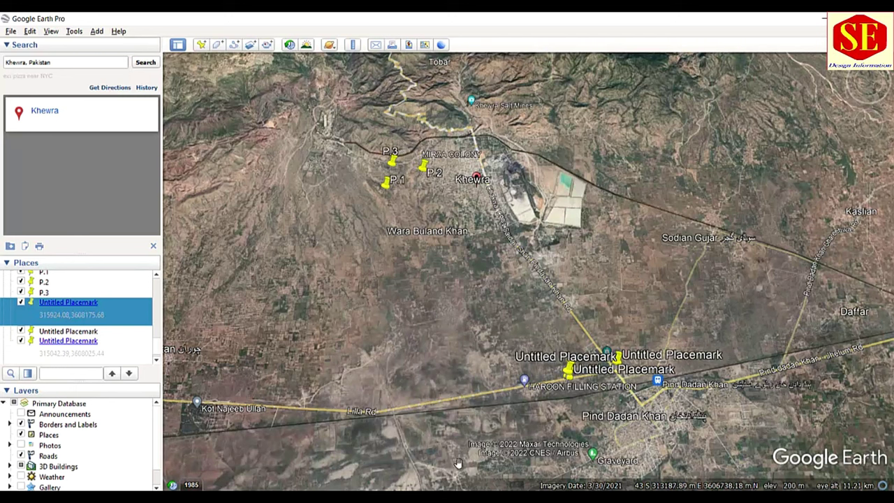
# Check the master plan, return to the Interchange Plan, and show the Plex-Earth 5D ribbon tab.
pyautogui.click(501, 454)
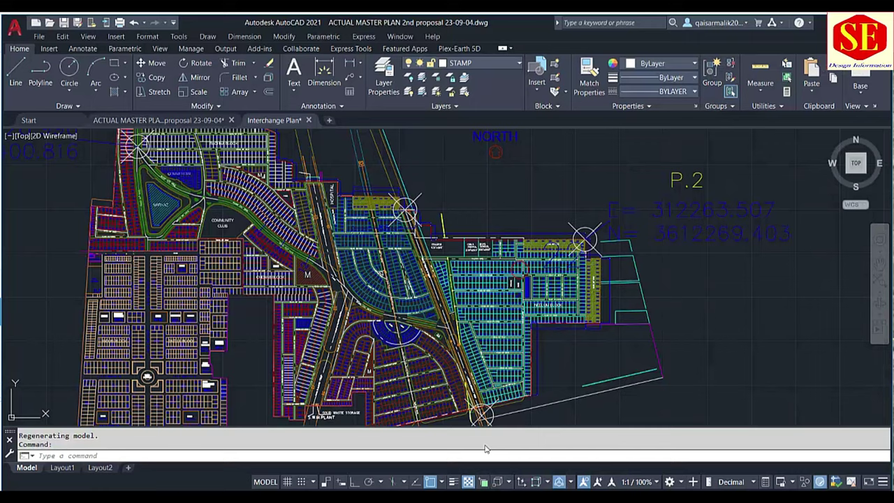
pyautogui.scroll(-5, 339, 246)
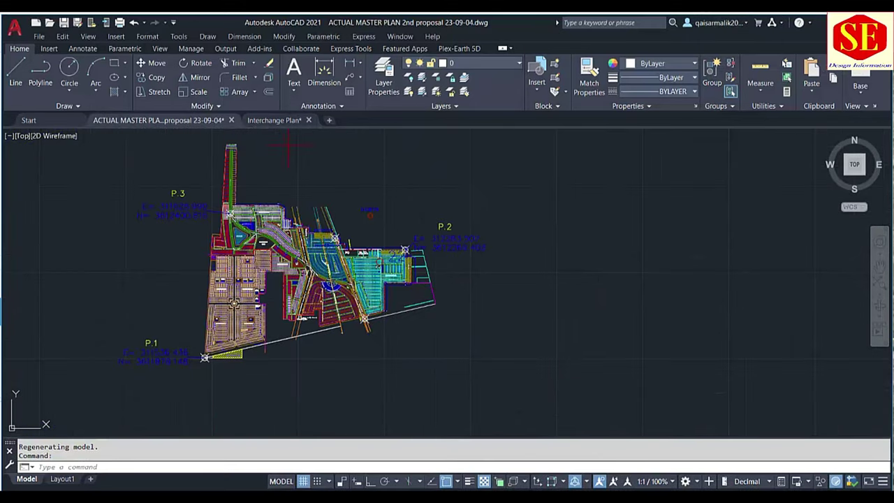
pyautogui.click(280, 121)
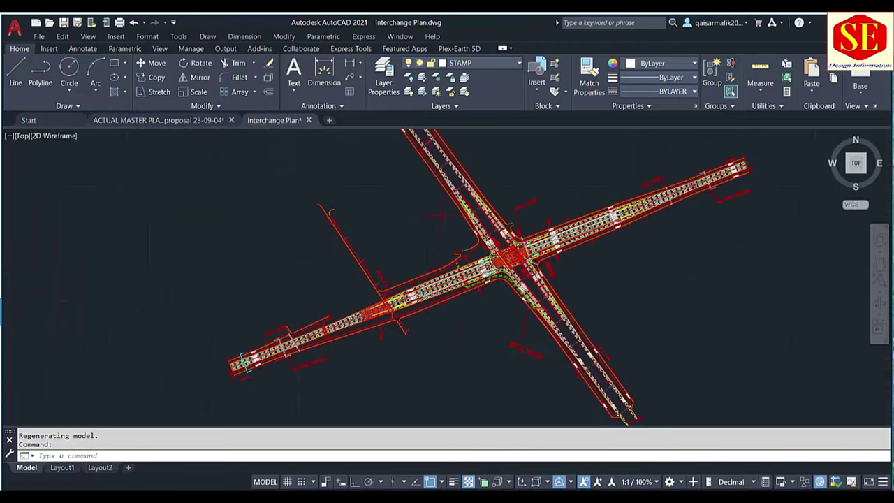
pyautogui.moveTo(415, 222); pyautogui.dragTo(351, 273, button='middle')
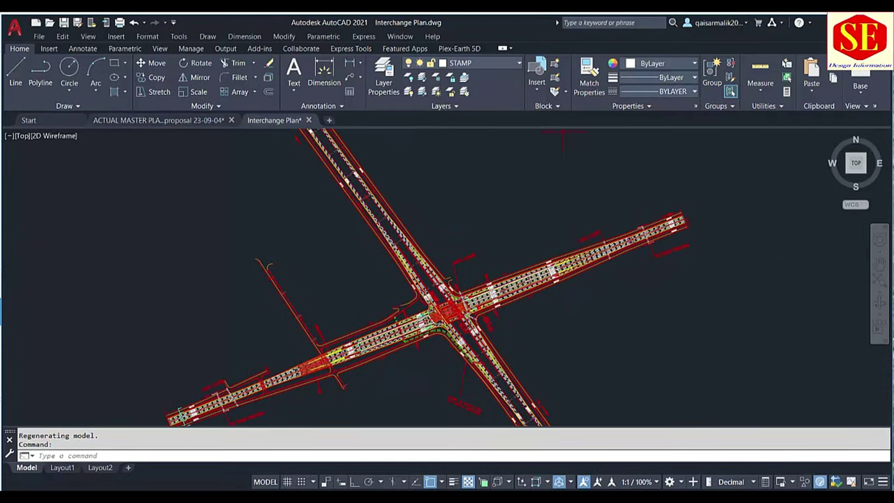
pyautogui.click(459, 49)
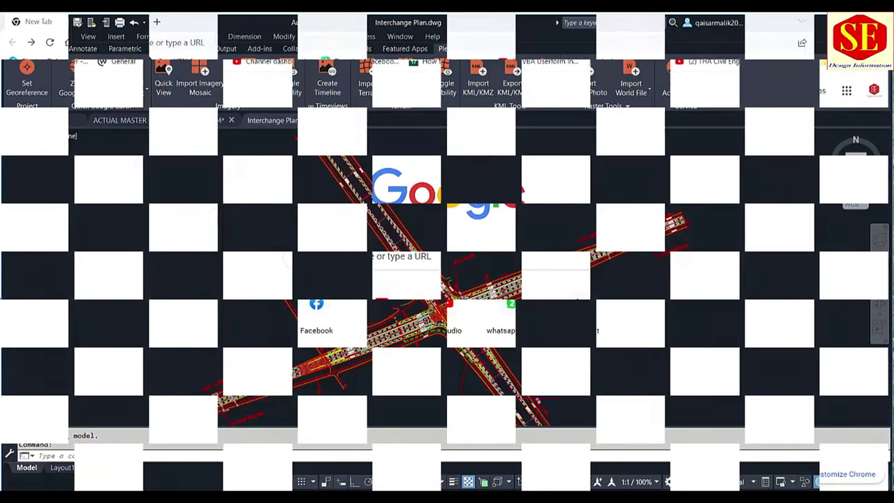
# Search Google for 'plax earth' to find the Plex-Earth download.
pyautogui.click(356, 256)
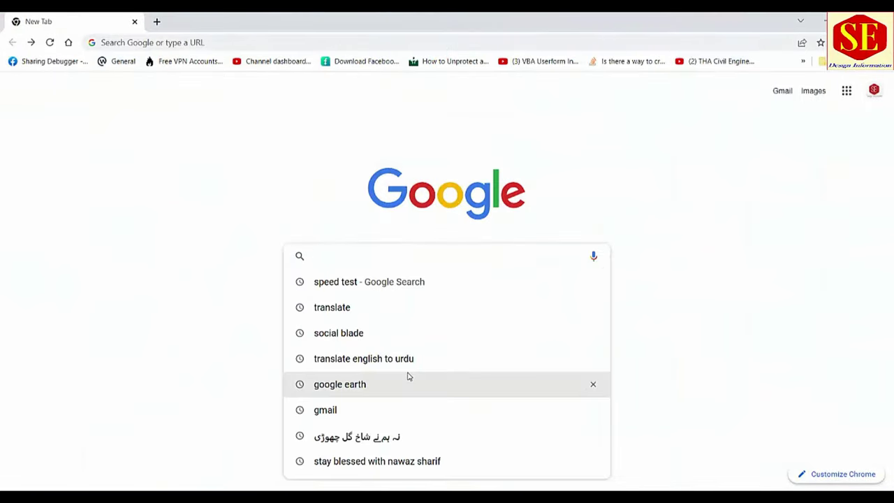
pyautogui.write('plax ')
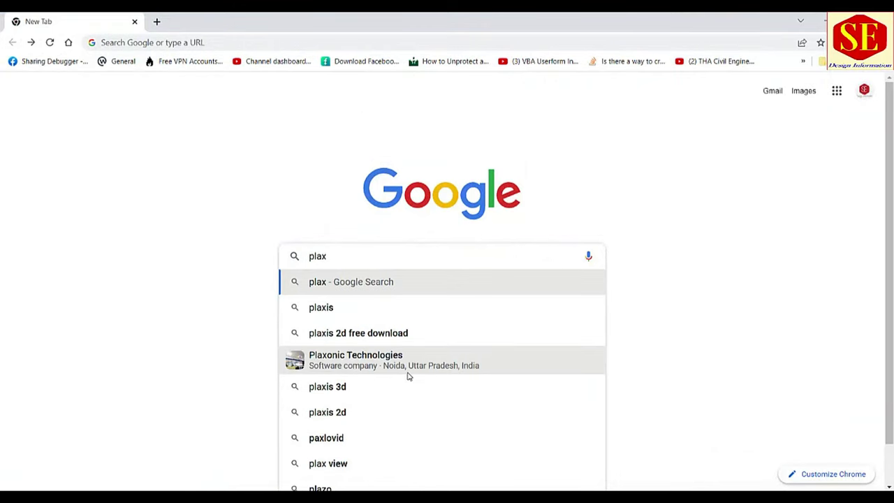
pyautogui.write('eart')
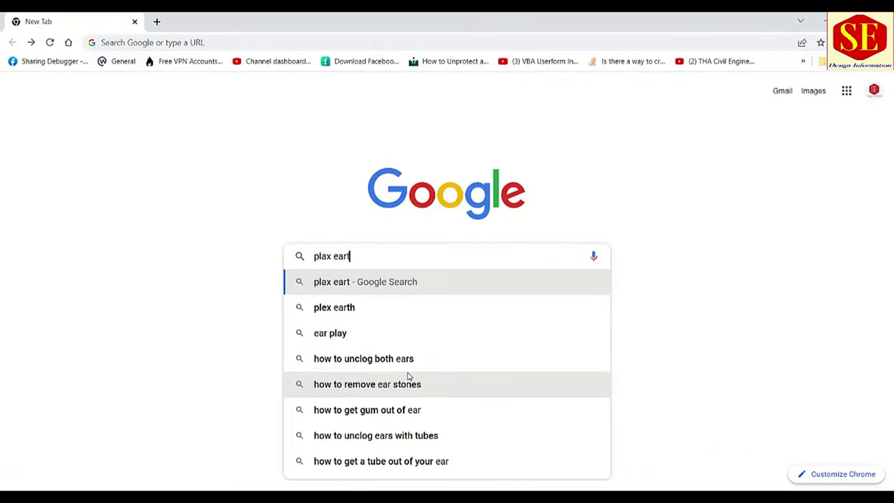
pyautogui.write('h')
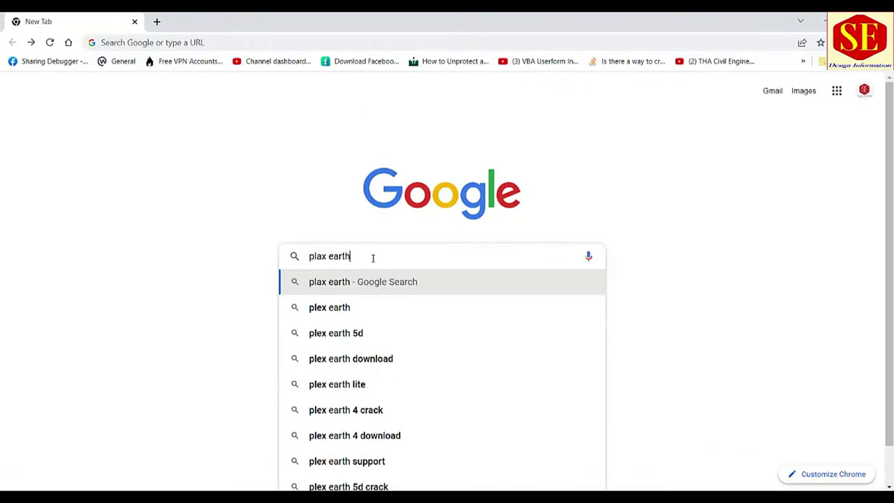
pyautogui.click(379, 367)
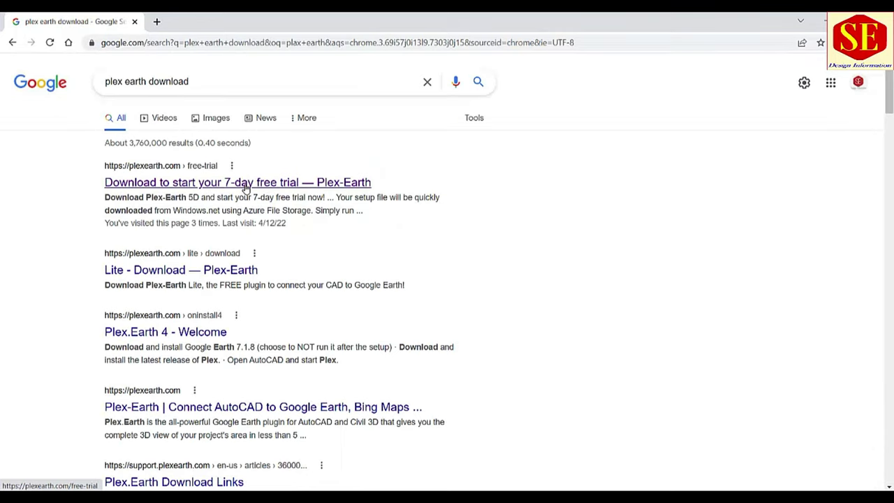
# Download the Plex-Earth 5D installer for AutoCAD 2016–2022 from the free-trial page, keeping it.
pyautogui.click(246, 183)
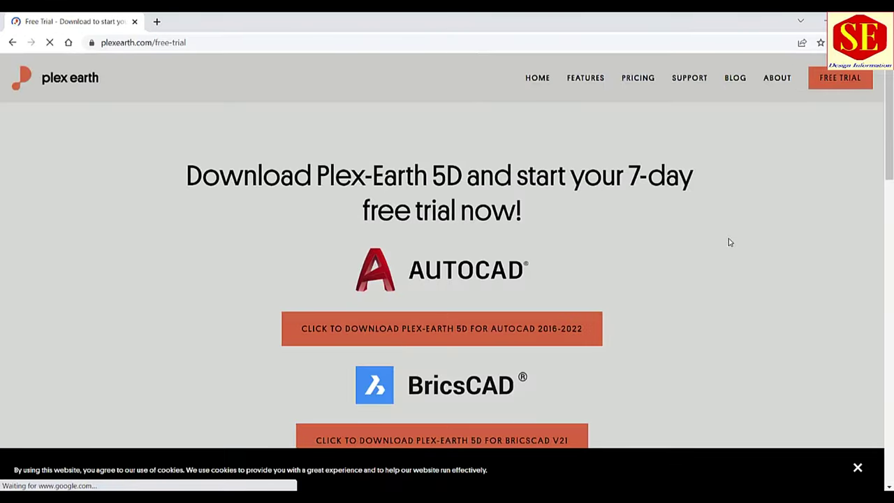
pyautogui.scroll(-1, 728, 242)
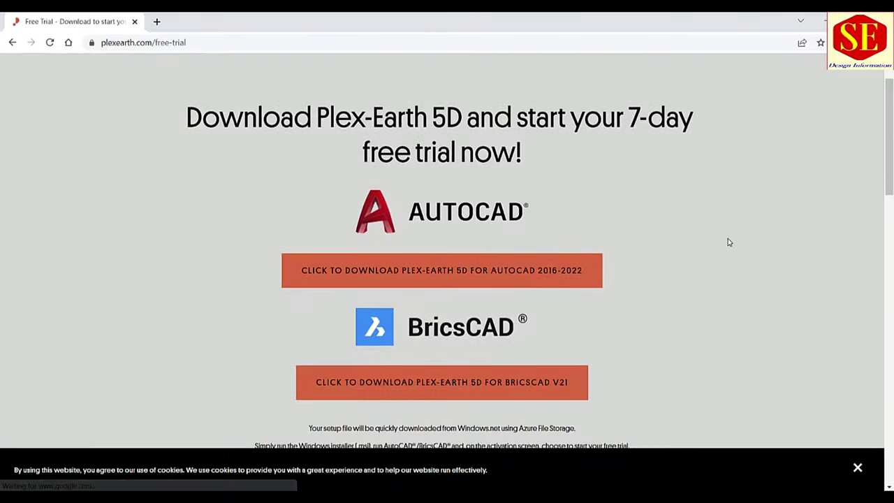
pyautogui.click(495, 279)
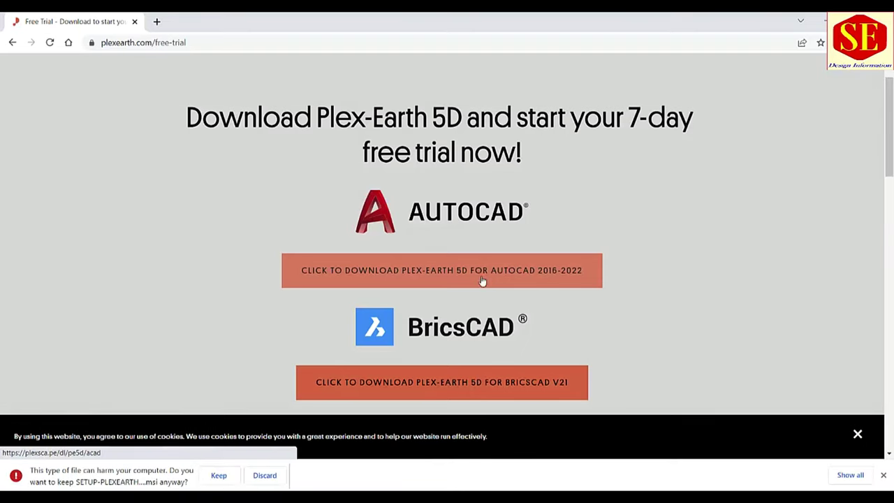
pyautogui.click(221, 477)
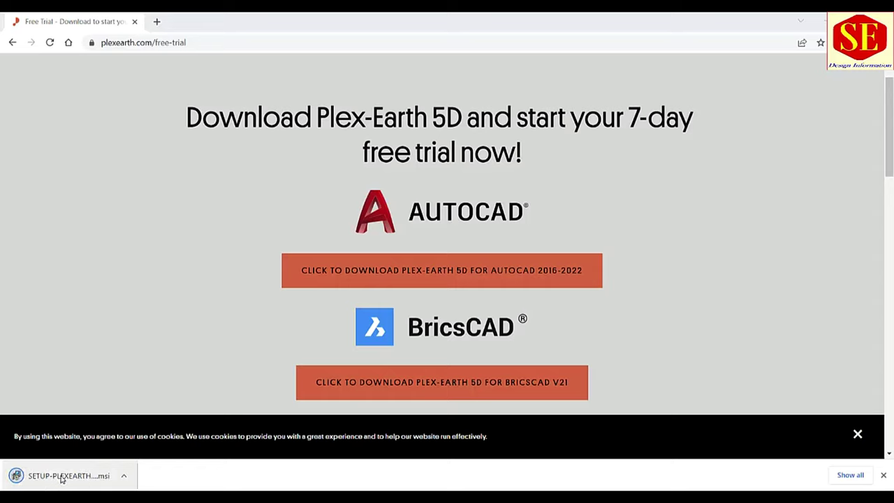
# Run the Plex-Earth .msi, accept the licence, install, and open the autoloader link in Chrome.
pyautogui.click(126, 477)
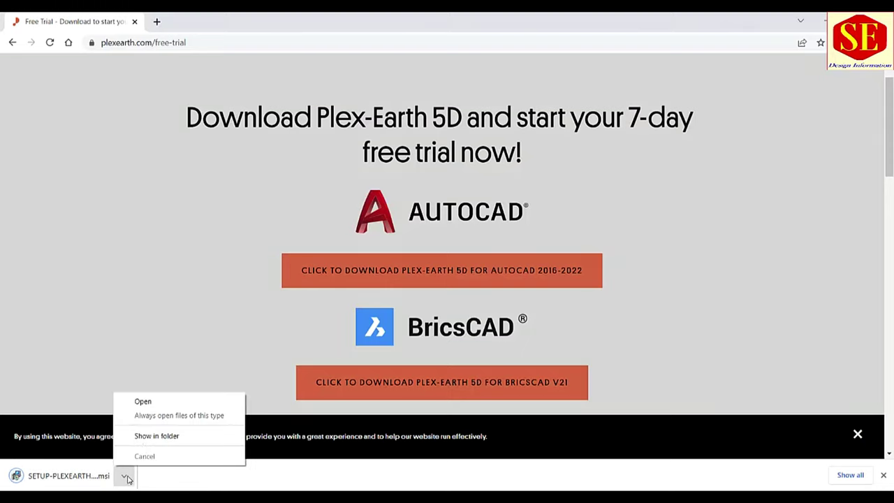
pyautogui.click(165, 403)
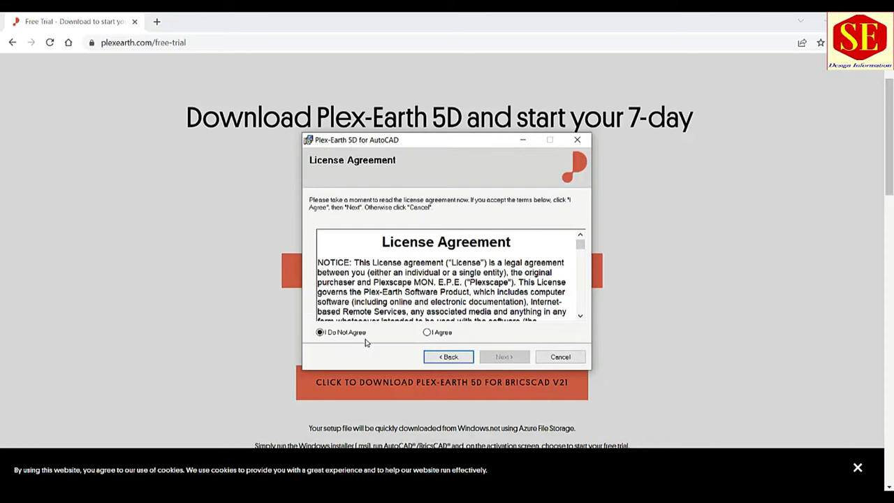
pyautogui.click(427, 333)
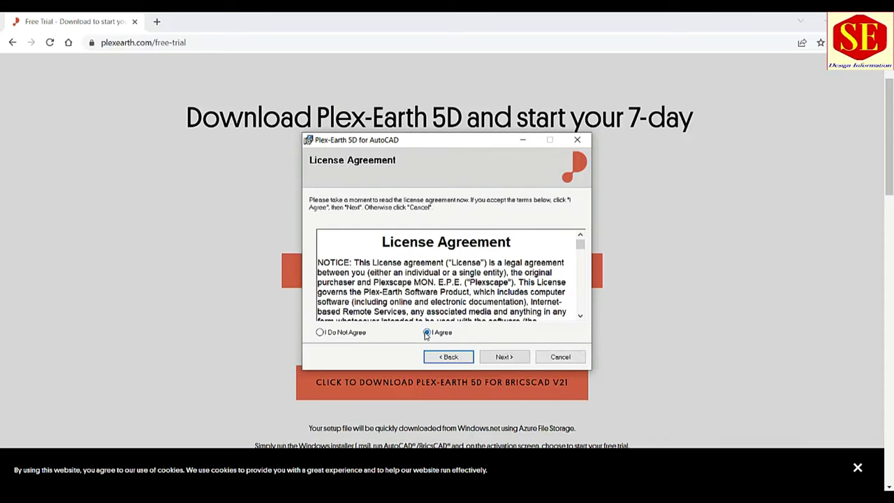
pyautogui.click(507, 360)
pyautogui.click(505, 361)
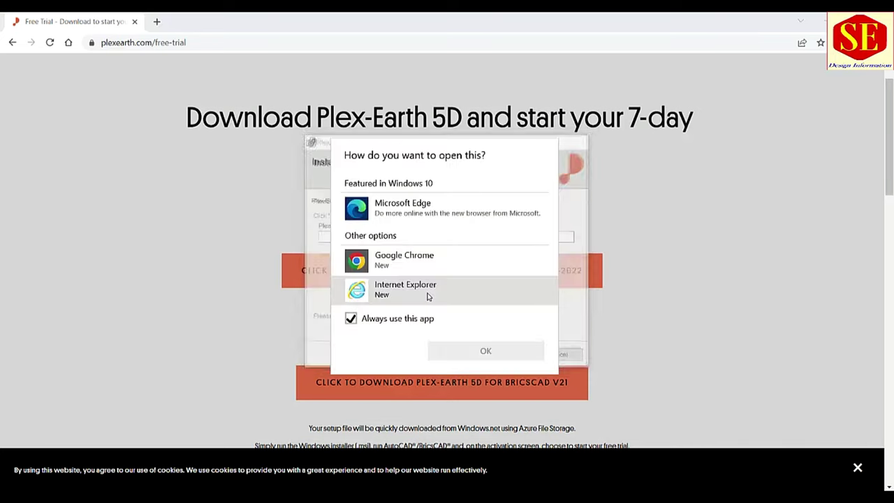
pyautogui.click(393, 260)
pyautogui.click(514, 351)
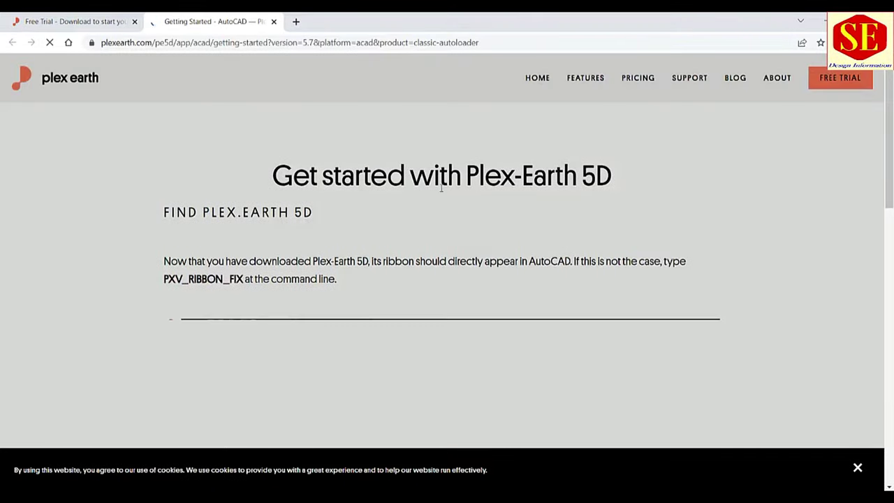
# Close the finished Plex-Earth installer and launch AutoCAD 2021.
pyautogui.scroll(-2, 497, 284)
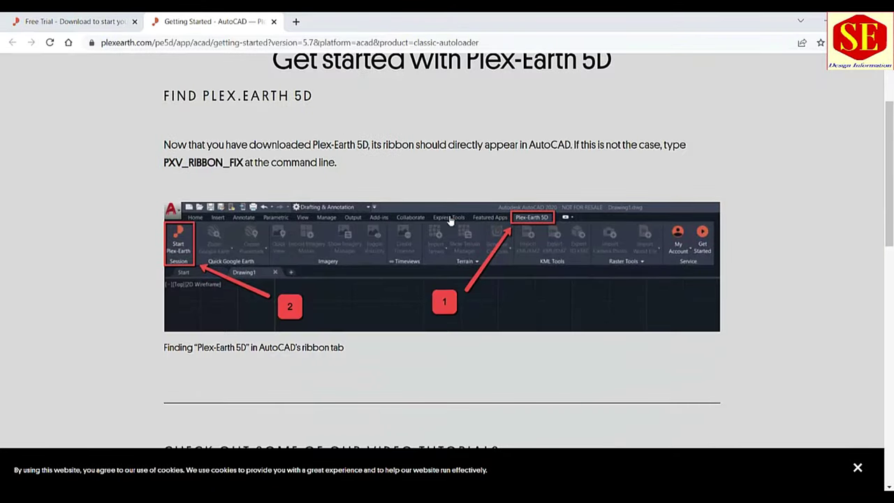
pyautogui.scroll(-3, 325, 254)
pyautogui.scroll(-6, 325, 253)
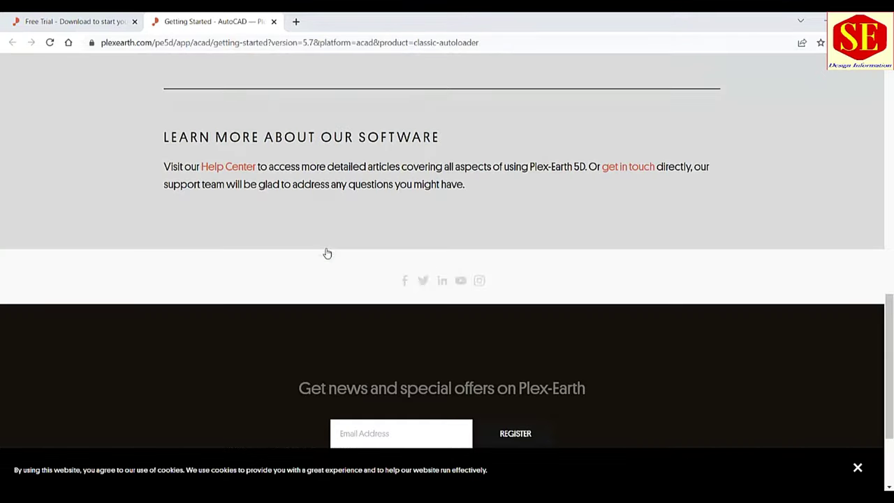
pyautogui.scroll(5, 475, 244)
pyautogui.scroll(4, 474, 244)
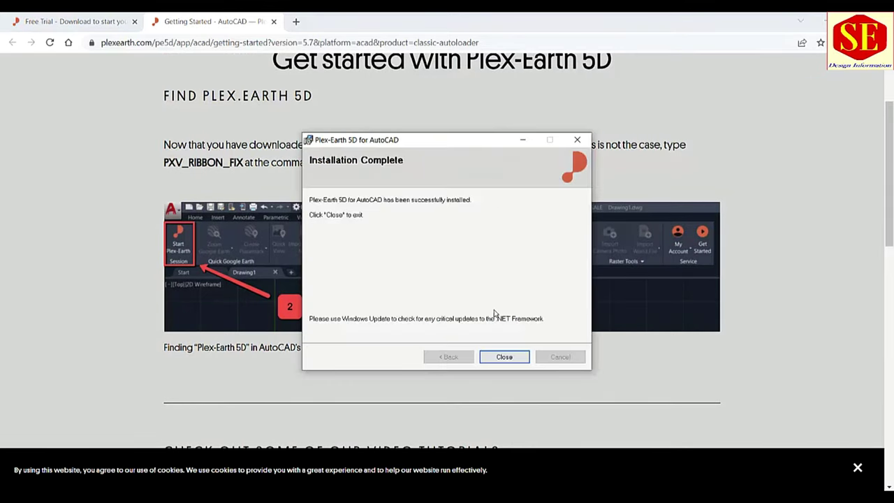
pyautogui.click(496, 356)
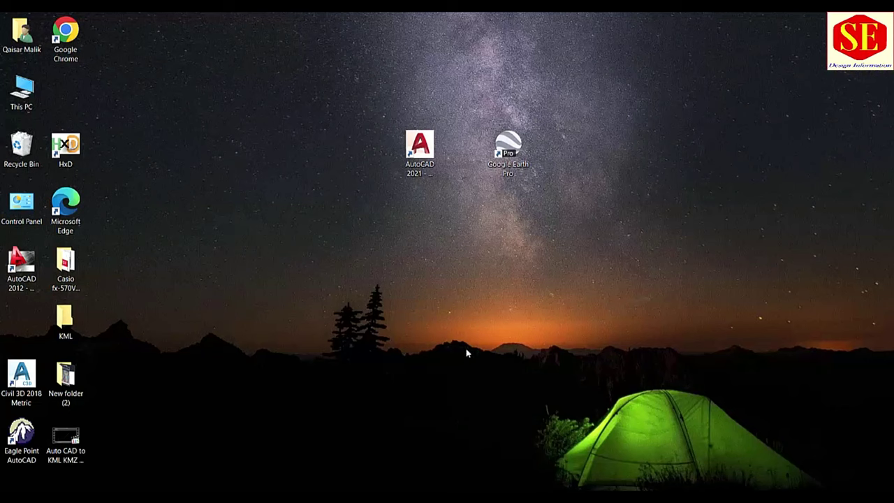
pyautogui.doubleClick(427, 159)
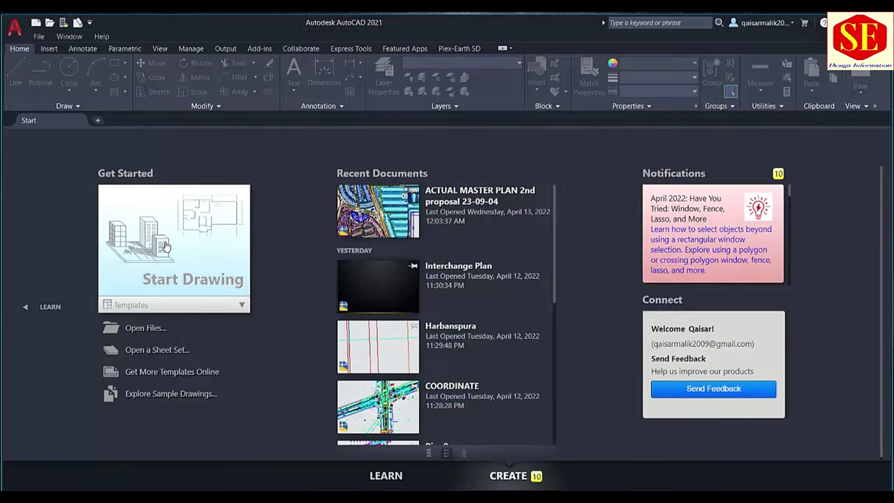
# Start a blank drawing and run Start Plex-Earth from the Plex-Earth 5D tab.
pyautogui.click(166, 246)
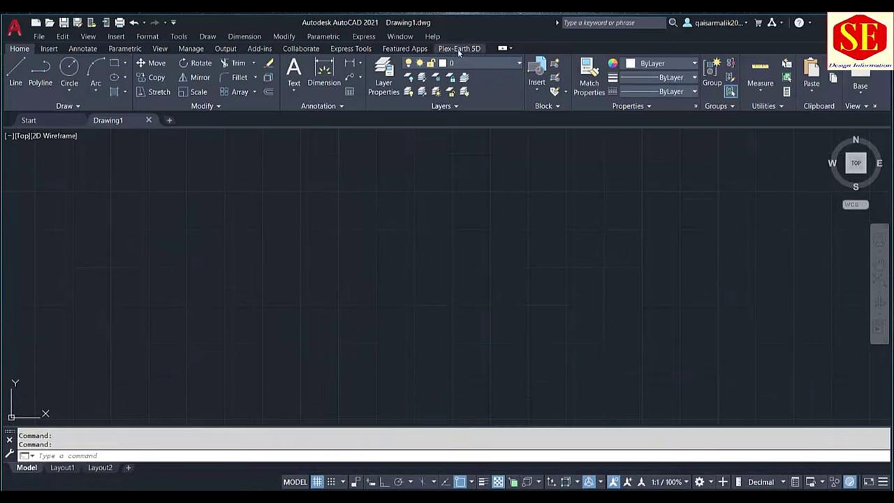
pyautogui.click(459, 48)
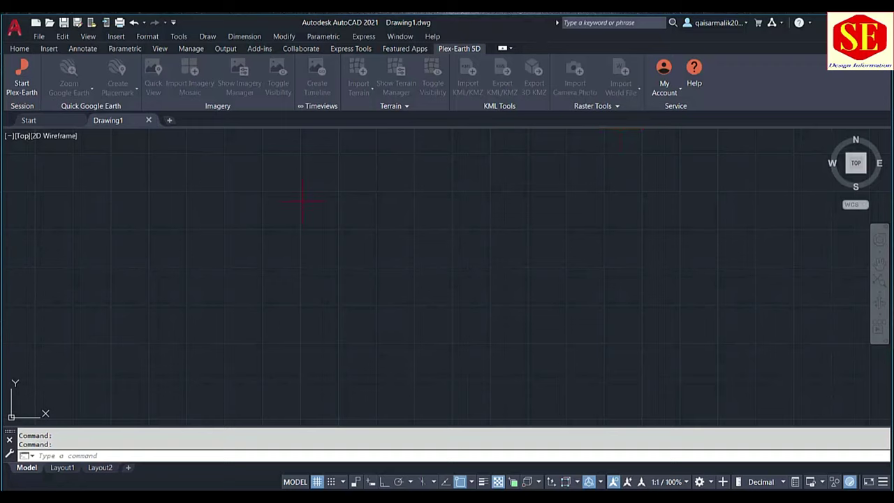
pyautogui.click(24, 75)
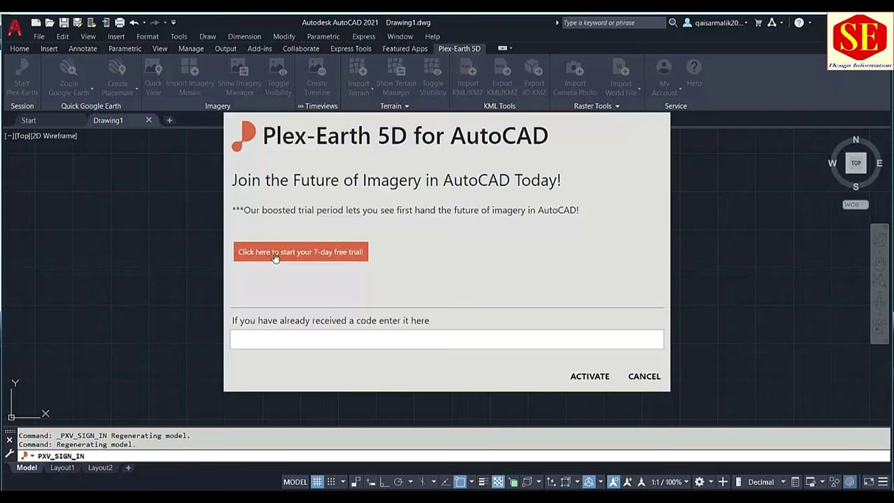
# Begin the 7-day free trial and enter the user's first and last name.
pyautogui.click(310, 256)
pyautogui.click(331, 242)
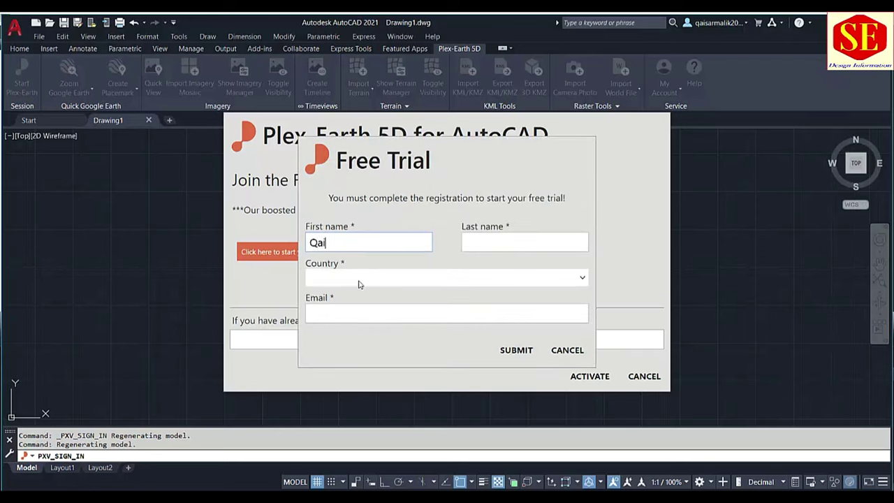
pyautogui.click(489, 239)
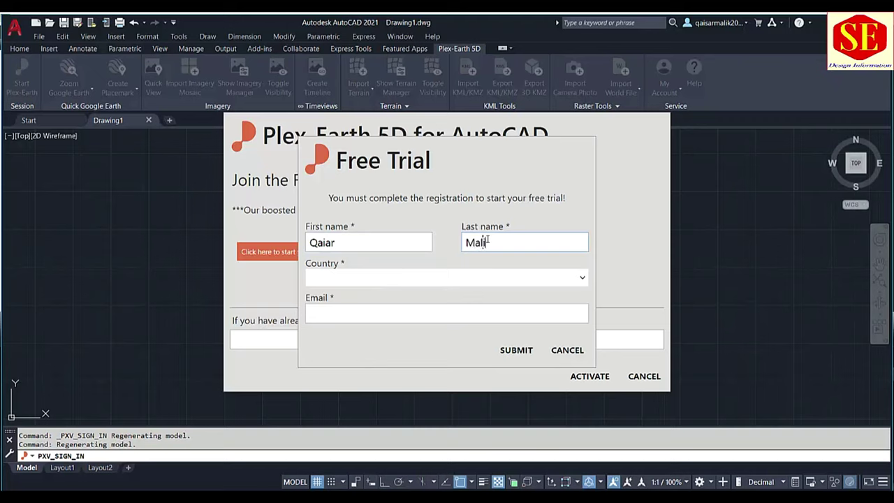
# Choose Pakistan as the country, enter the contact's e-mail, and submit the registration.
pyautogui.click(333, 279)
pyautogui.scroll(-20, 337, 299)
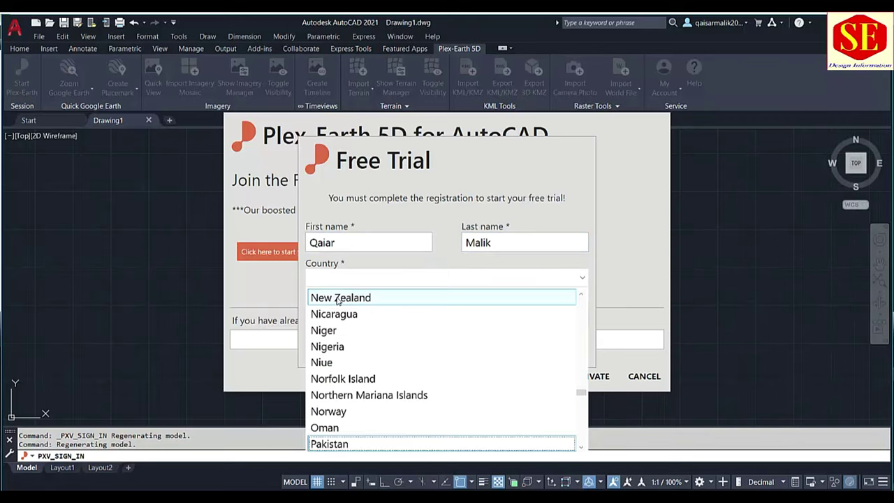
pyautogui.scroll(-1, 337, 300)
pyautogui.scroll(-2, 338, 349)
pyautogui.click(341, 298)
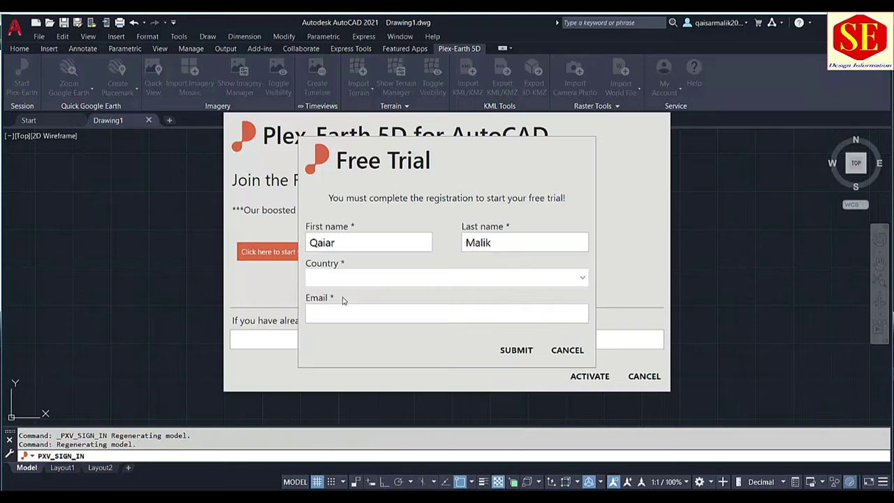
pyautogui.click(326, 316)
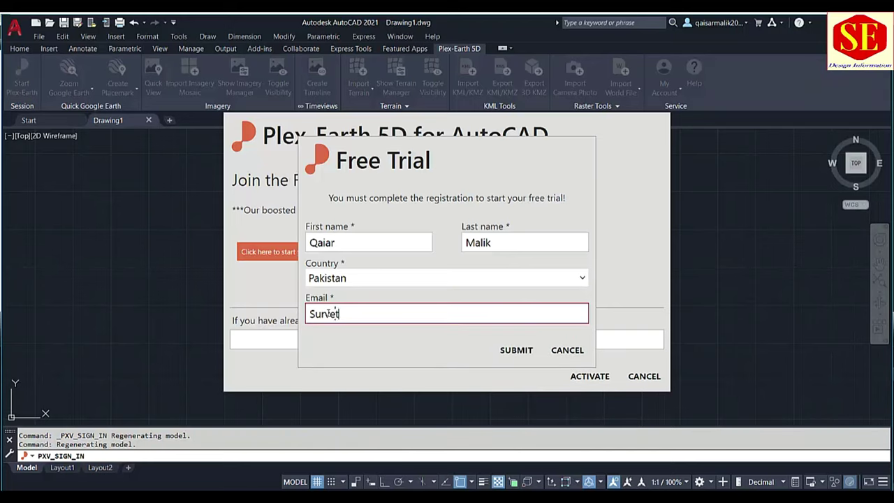
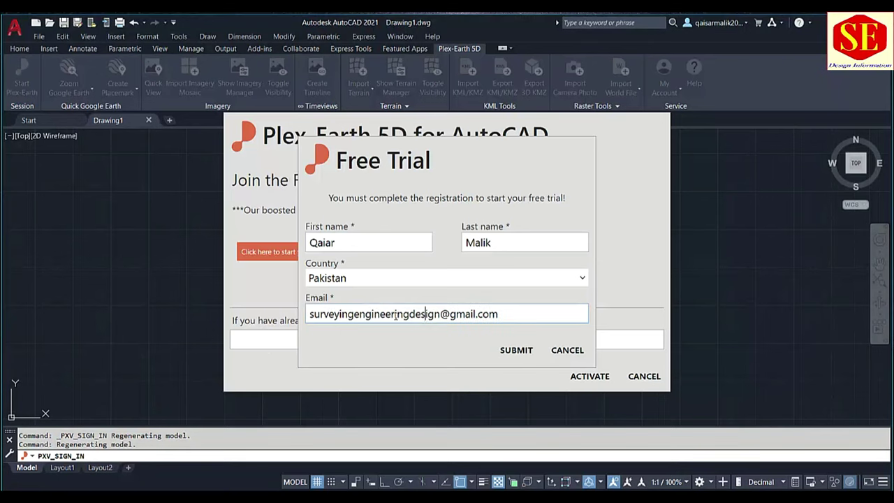
pyautogui.click(519, 350)
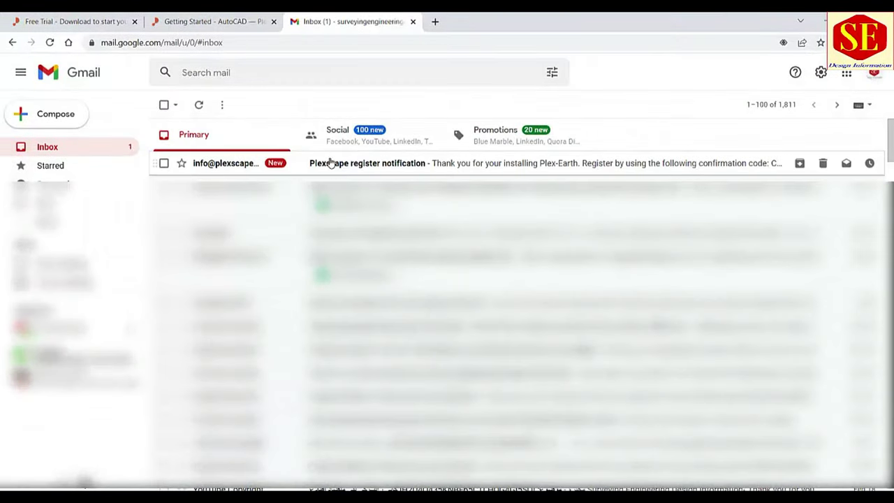
# Copy the confirmation code from the Plexscape email and return to AutoCAD.
pyautogui.click(331, 163)
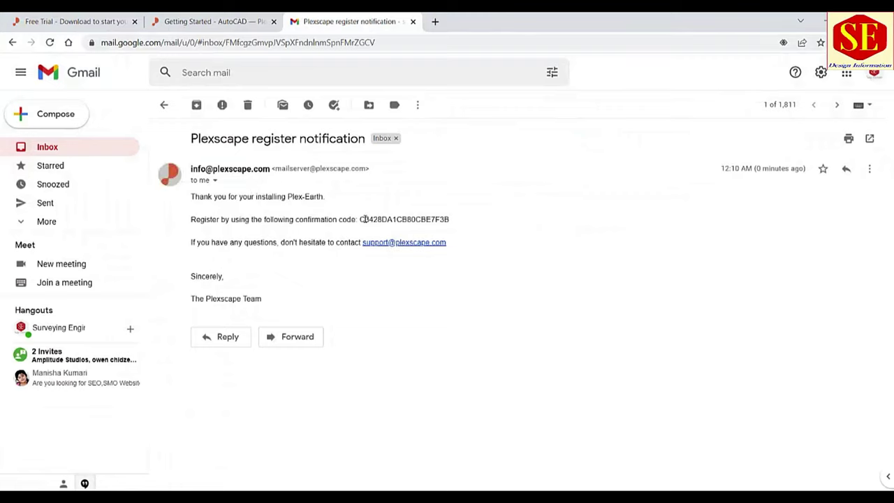
pyautogui.moveTo(359, 220); pyautogui.dragTo(461, 223)
pyautogui.hotkey('ctrl', 'c')
pyautogui.rightClick(433, 221)
pyautogui.click(454, 228)
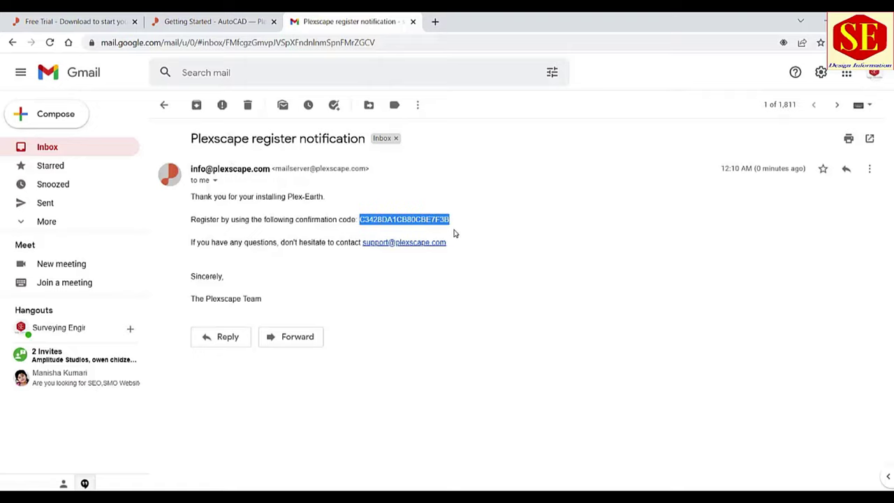
pyautogui.hotkey('alt', 'Tab')
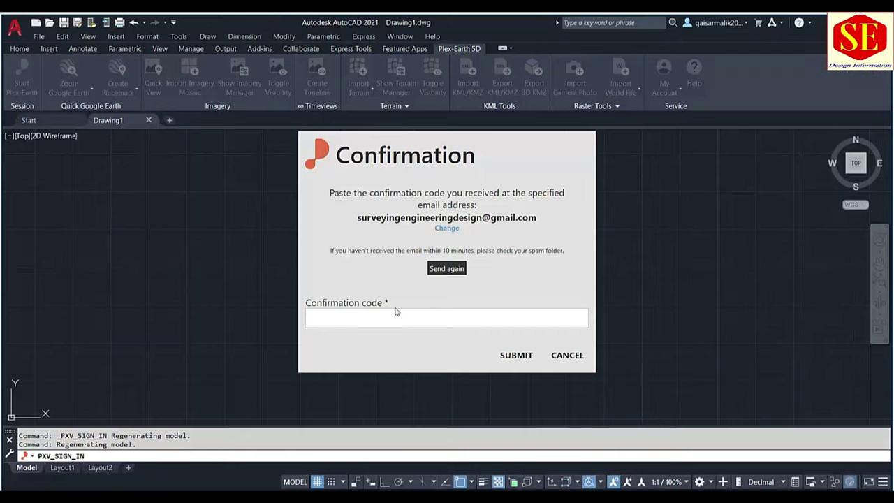
# Paste the confirmation code, submit it, and acknowledge the Plex-Earth 5D welcome message.
pyautogui.click(378, 321)
pyautogui.rightClick(379, 321)
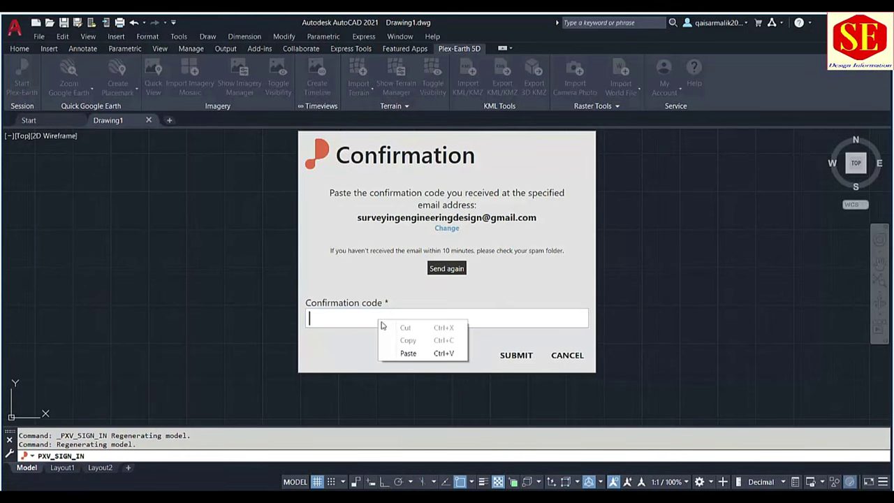
pyautogui.click(411, 352)
pyautogui.click(518, 360)
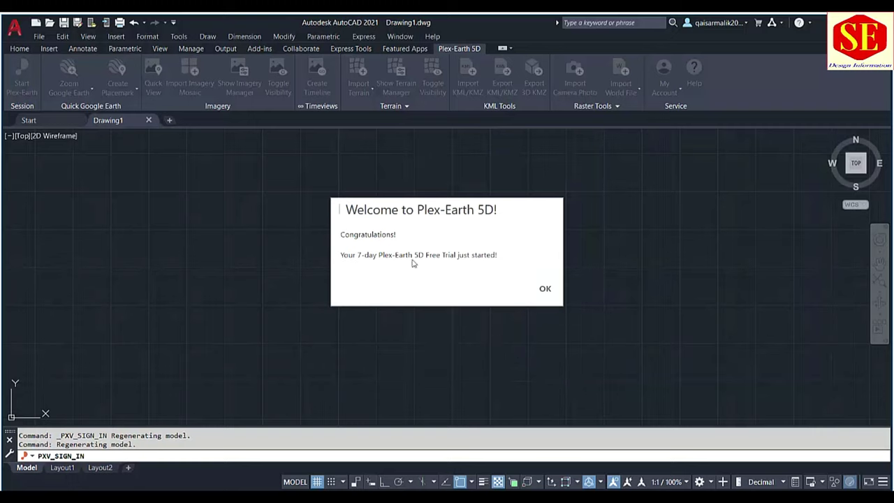
pyautogui.click(545, 290)
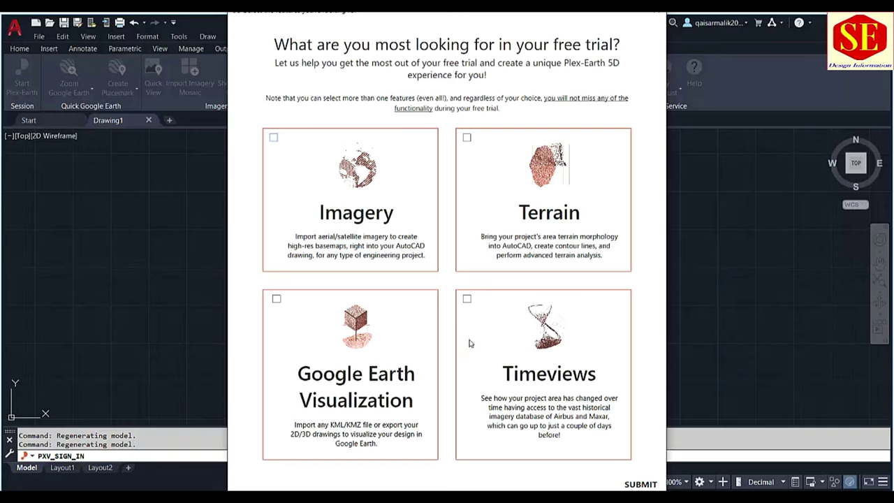
# Tick Imagery, Terrain, Google Earth Visualization and Timeviews in the trial survey.
pyautogui.click(274, 138)
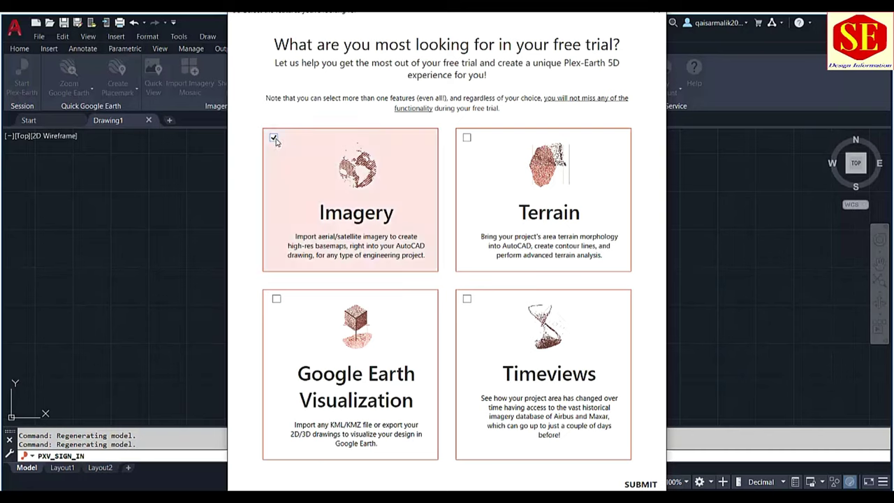
pyautogui.click(468, 140)
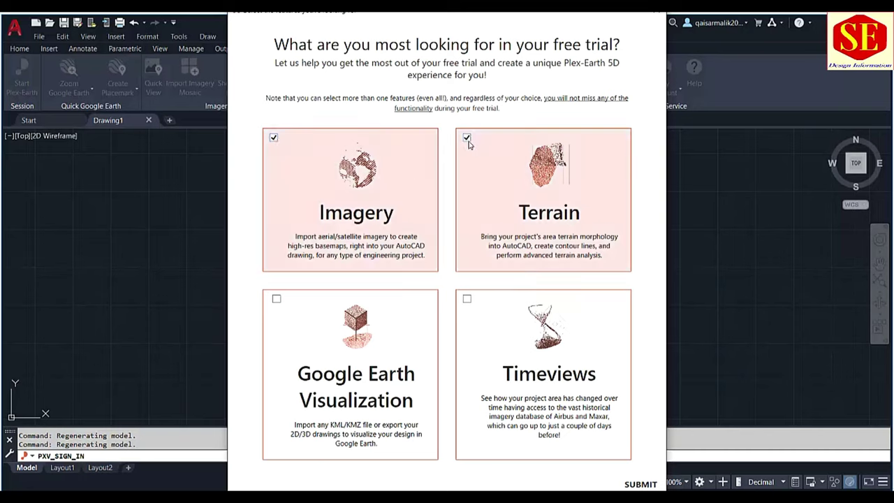
pyautogui.click(278, 299)
pyautogui.click(468, 299)
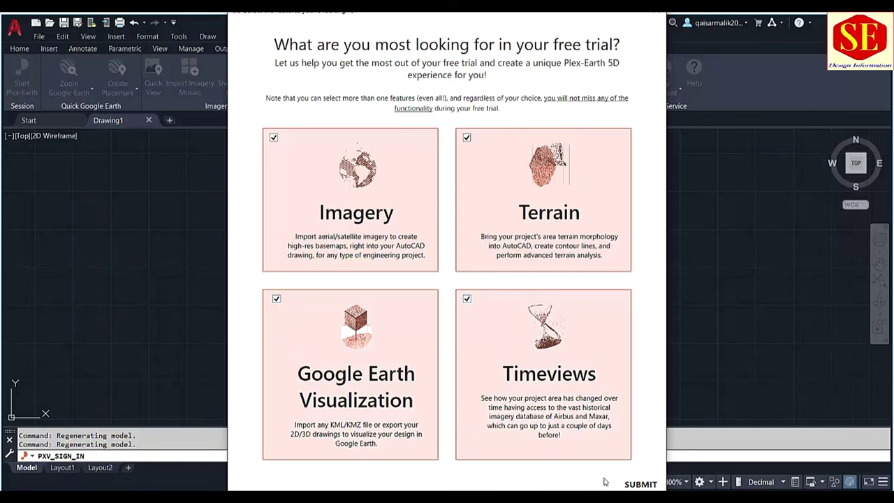
# Submit the survey, dismiss the thank-you message, and return to the Plex-Earth 5D ribbon tab.
pyautogui.click(640, 484)
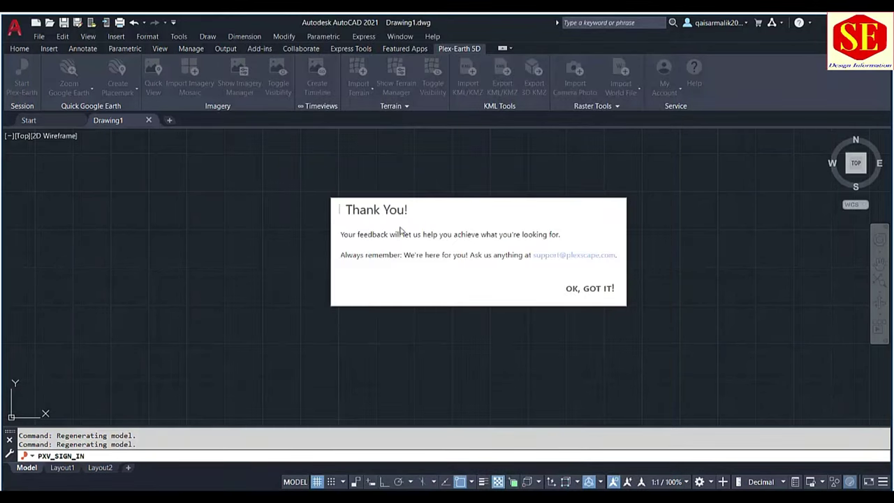
pyautogui.click(598, 297)
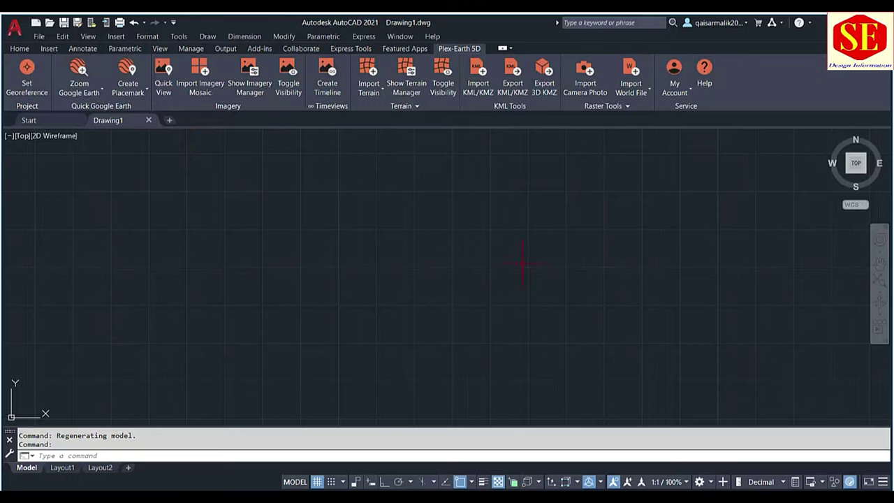
pyautogui.click(422, 52)
pyautogui.click(459, 50)
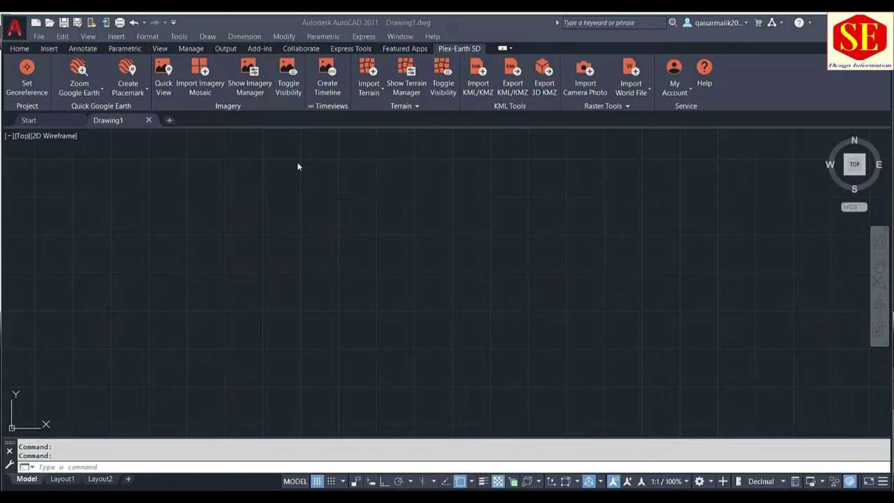
# Open ACTUAL MASTER PLAN 2nd proposal 23-09-04 and Interchange Plan together from the KML folder.
pyautogui.click(50, 23)
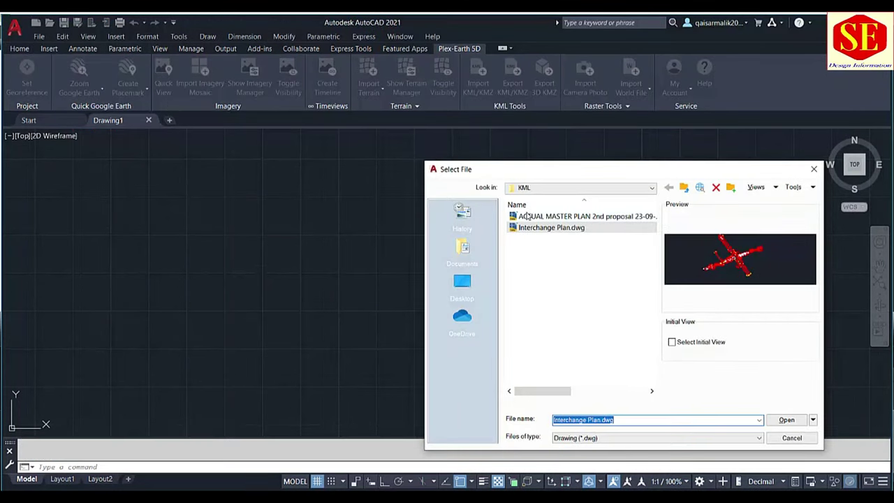
pyautogui.click(529, 217)
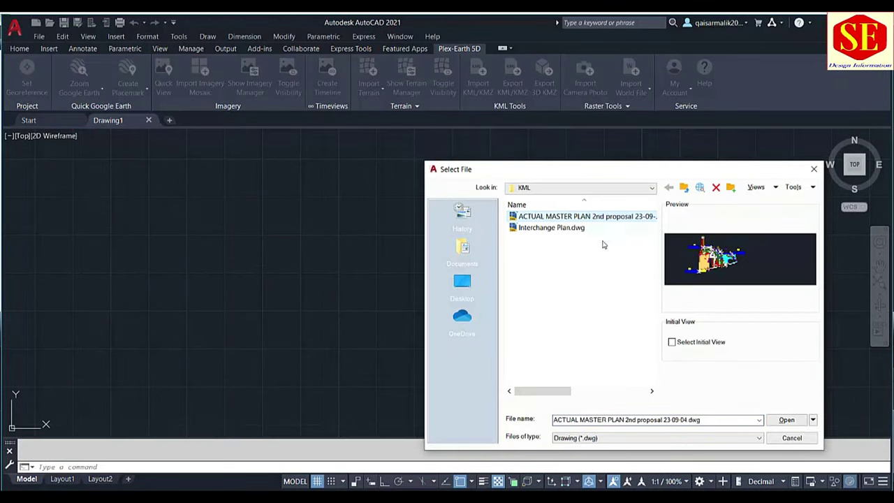
pyautogui.click(530, 229)
pyautogui.click(540, 219)
pyautogui.moveTo(533, 250); pyautogui.dragTo(519, 207)
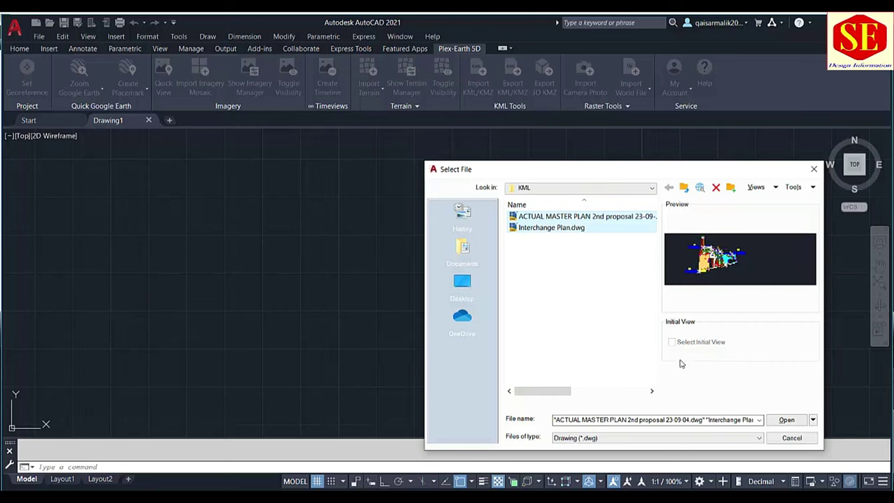
pyautogui.click(787, 419)
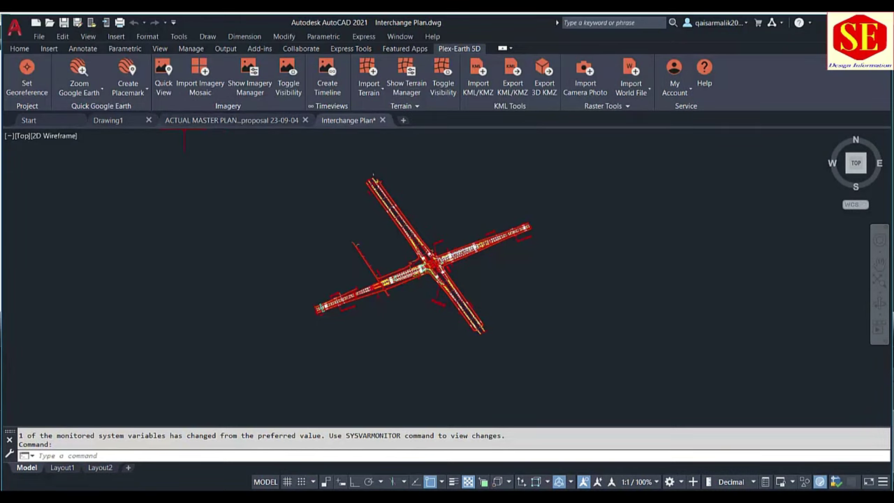
# Regenerate the master plan display, then zoom and recentre the Interchange Plan drawing.
pyautogui.click(169, 119)
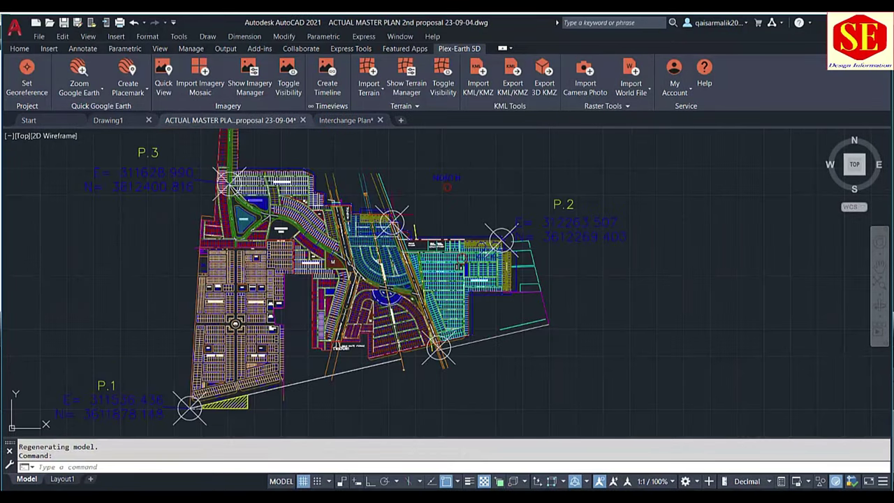
pyautogui.scroll(2, 297, 273)
pyautogui.write('re')
pyautogui.press('Return')
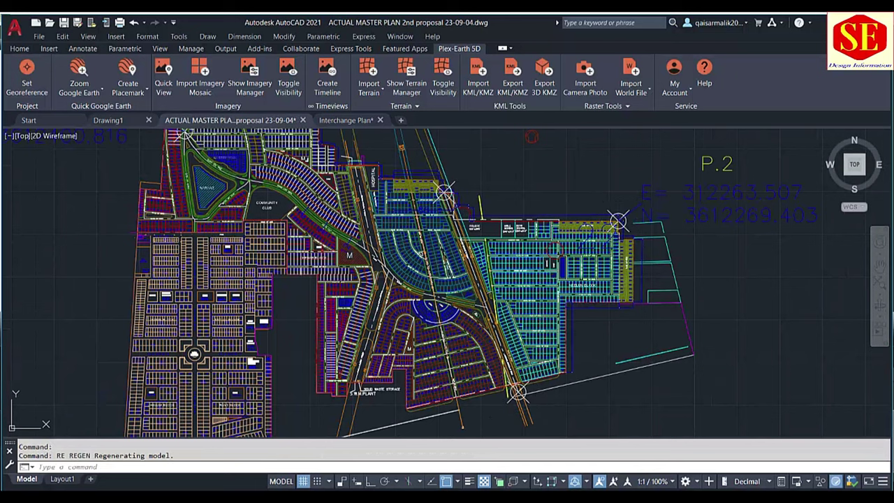
pyautogui.click(345, 121)
pyautogui.scroll(2, 384, 245)
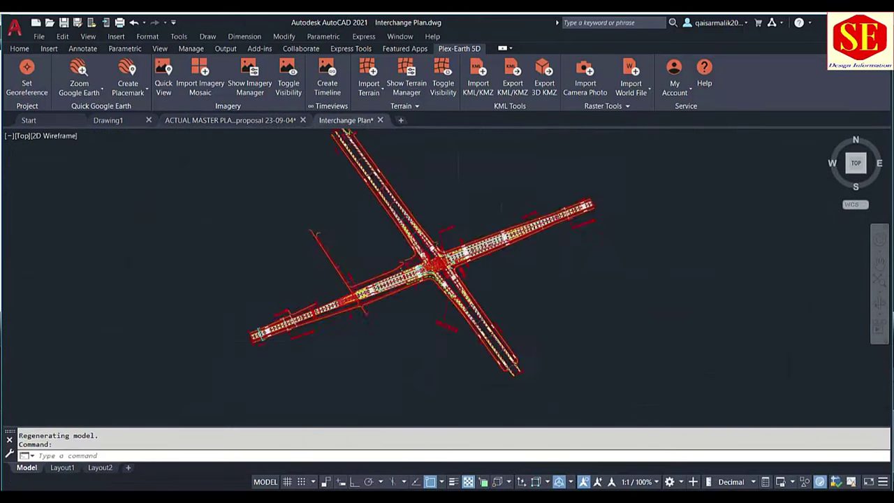
pyautogui.scroll(3, 384, 244)
pyautogui.scroll(-4, 417, 319)
pyautogui.moveTo(403, 146)
pyautogui.mouseDown(button='middle')
pyautogui.moveTo(225, 205)
pyautogui.moveTo(399, 227)
pyautogui.mouseUp(button='middle')
pyautogui.scroll(-4, 225, 206)
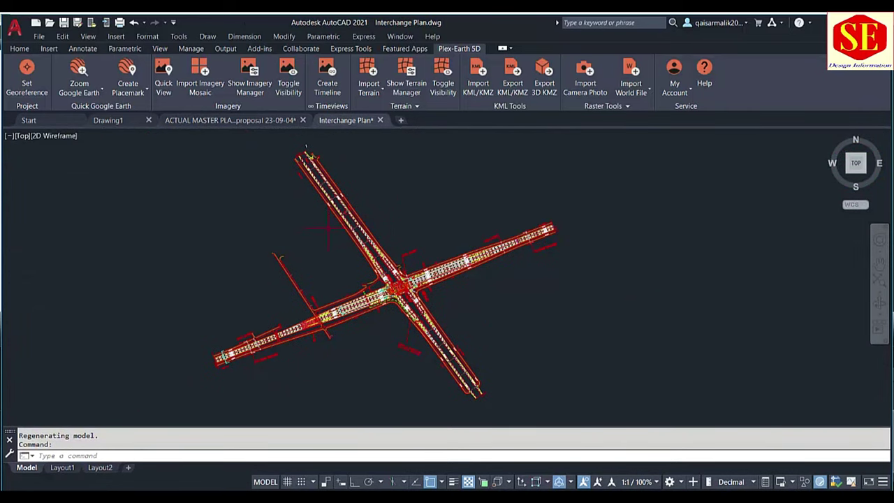
# Return to the master plan, adjust its view, and bring back the Plex-Earth 5D ribbon.
pyautogui.click(228, 120)
pyautogui.scroll(-2, 440, 230)
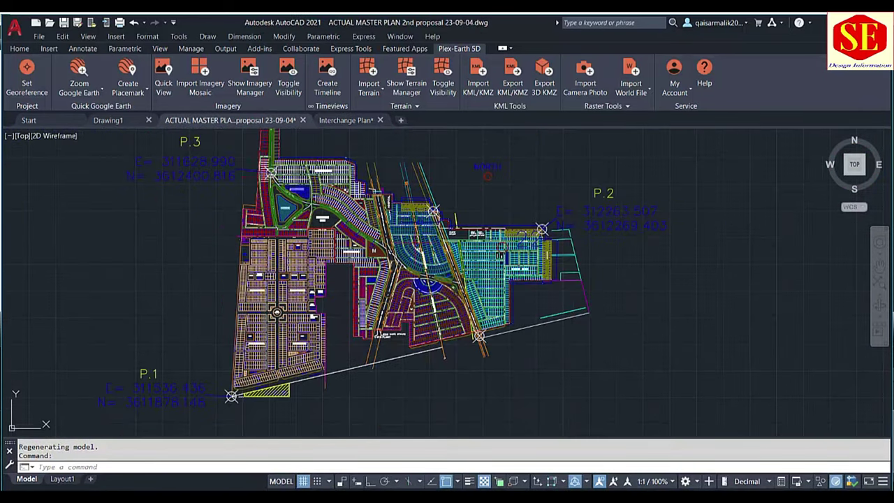
pyautogui.moveTo(271, 209); pyautogui.dragTo(320, 225, button='middle')
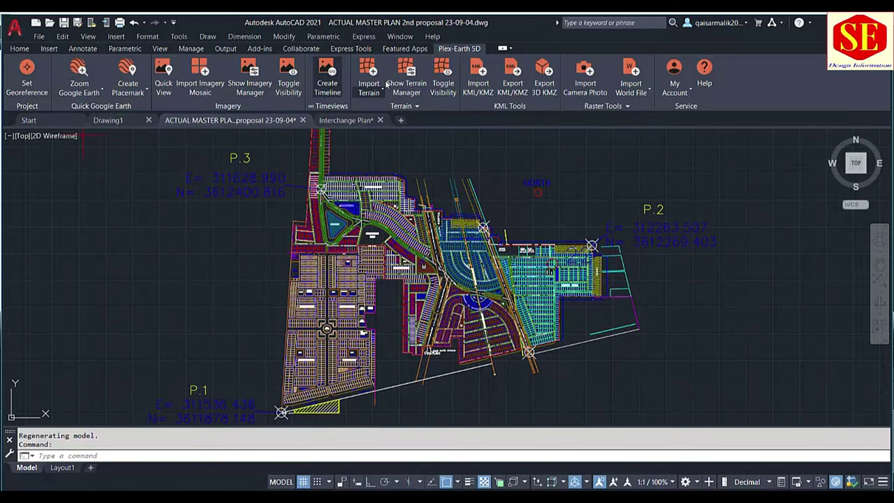
pyautogui.scroll(1, 62, 54)
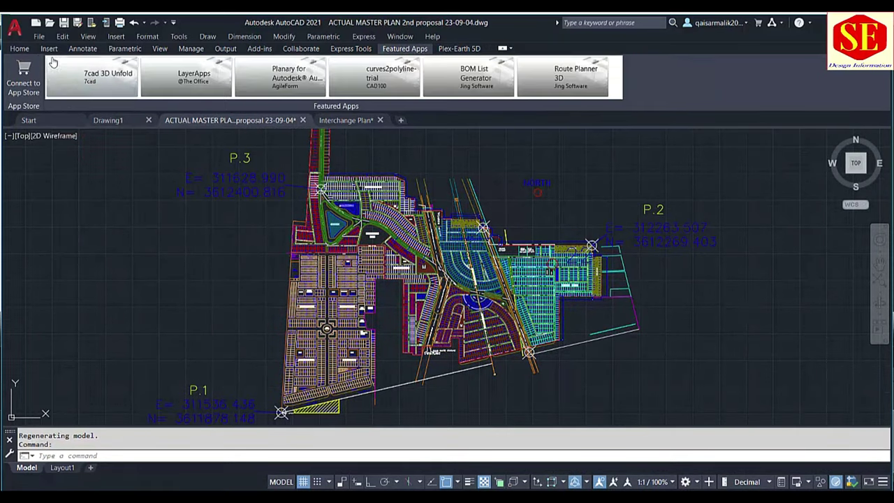
pyautogui.click(20, 48)
pyautogui.click(457, 49)
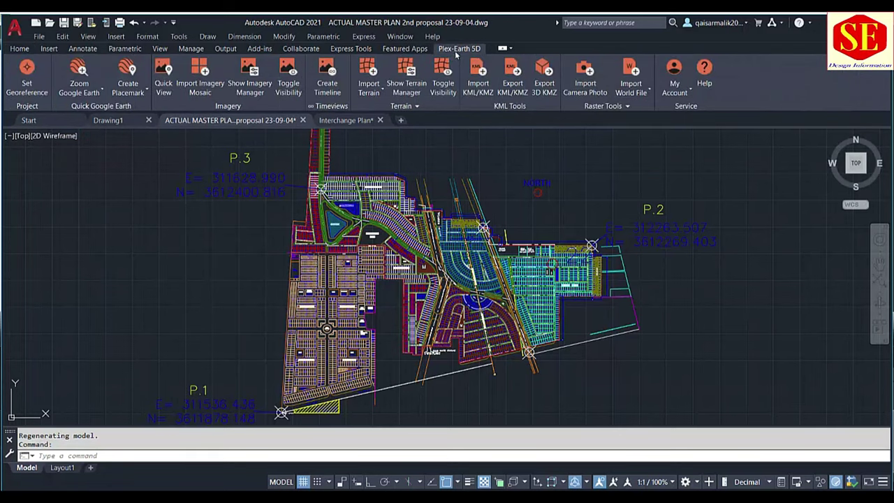
# Start georeferencing the master plan and choose a new coordinate system, keeping Earth as region.
pyautogui.click(38, 81)
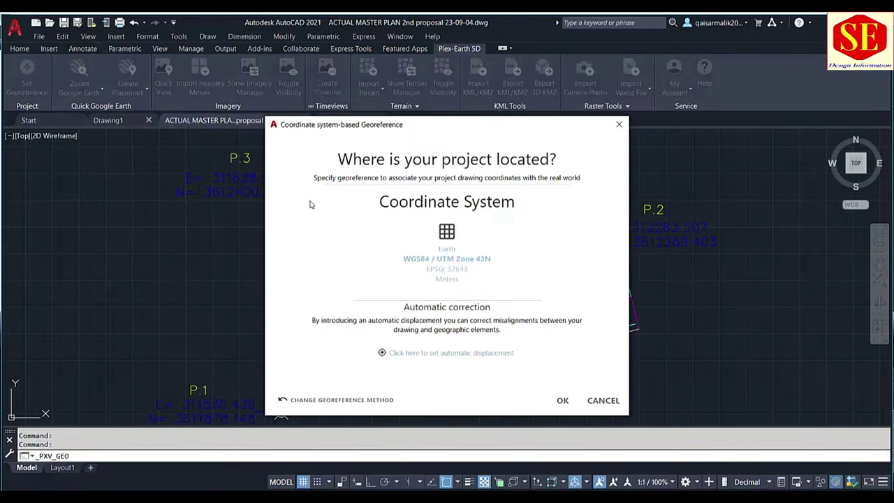
pyautogui.click(447, 231)
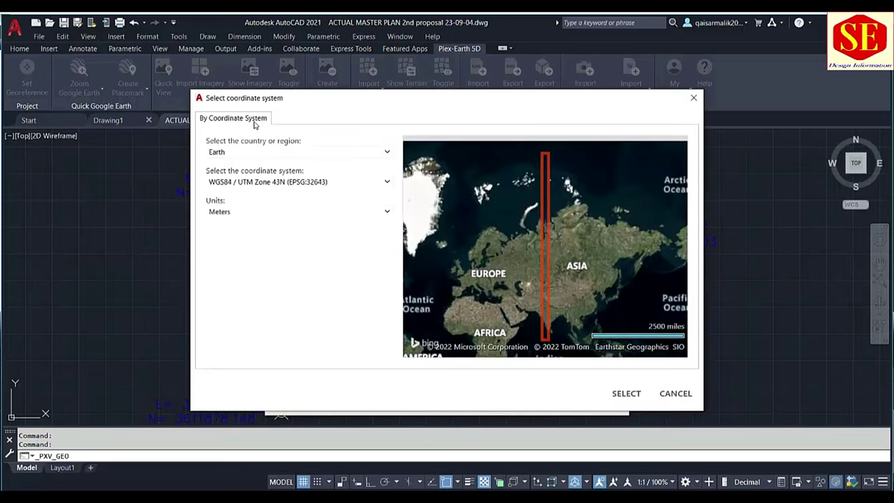
pyautogui.click(277, 154)
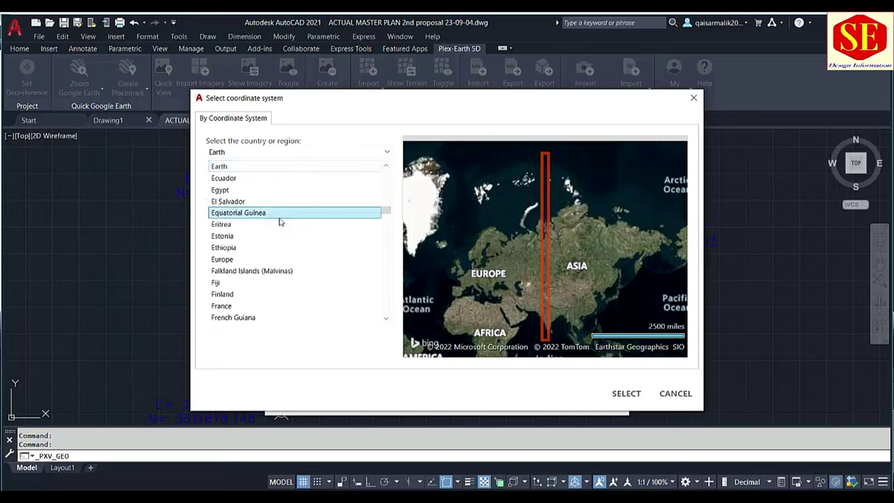
pyautogui.click(272, 166)
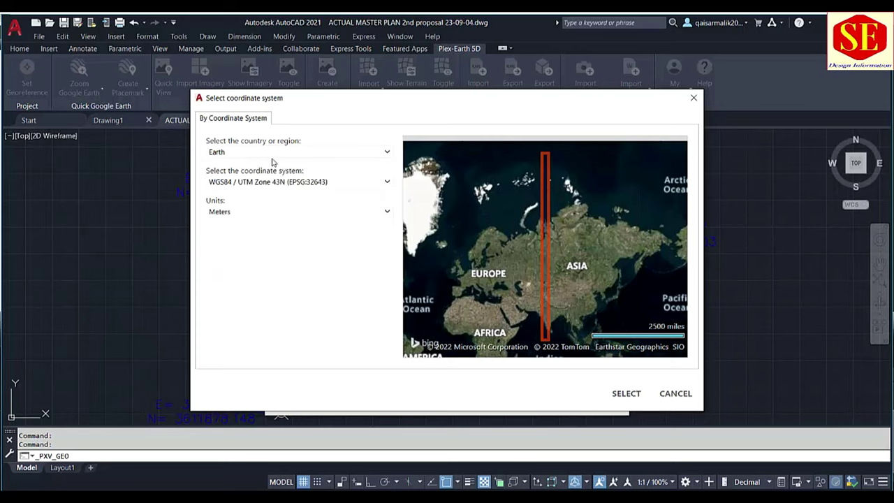
# Try several UTM zones, then settle on WGS84 / UTM Zone 23S (EPSG:32723).
pyautogui.click(338, 184)
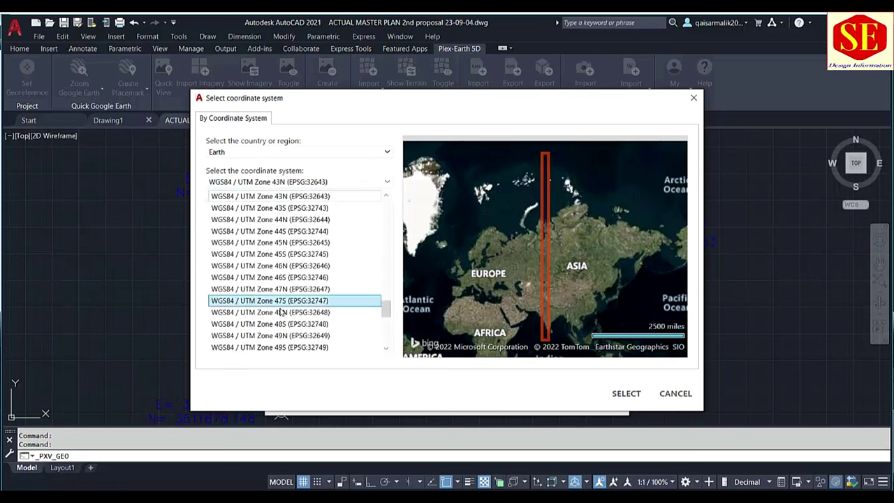
pyautogui.click(328, 231)
pyautogui.click(278, 179)
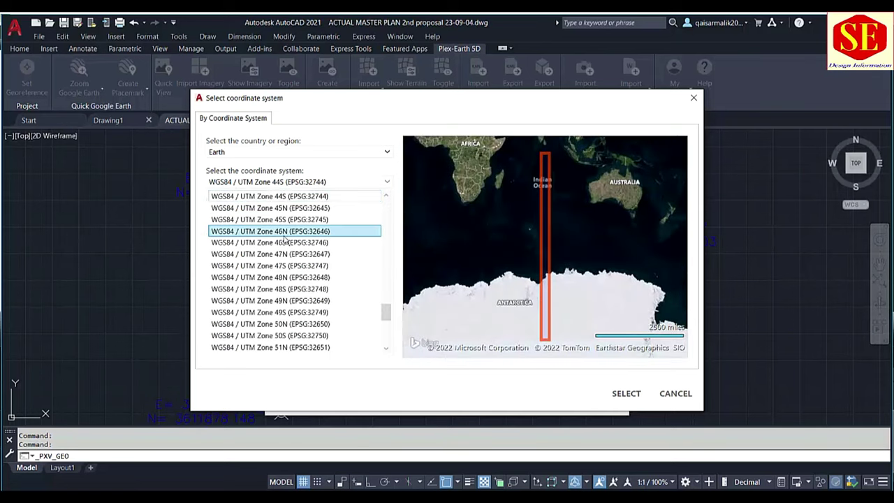
pyautogui.click(286, 229)
pyautogui.click(262, 181)
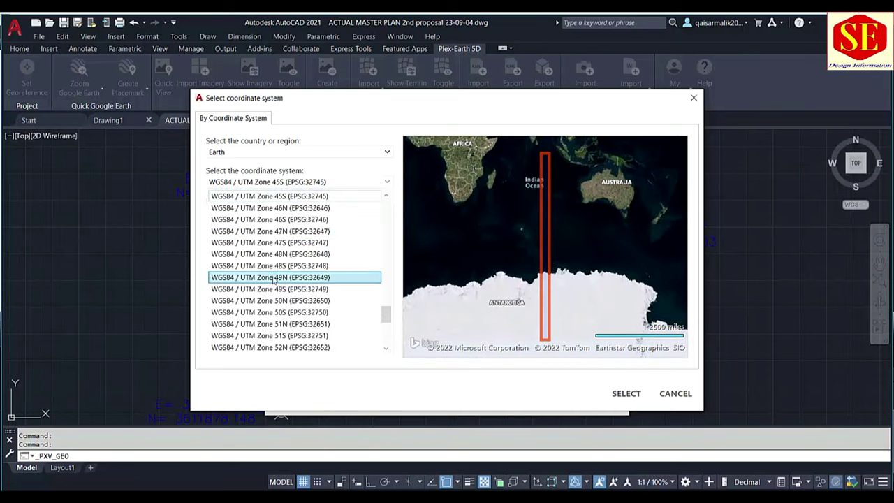
pyautogui.click(293, 304)
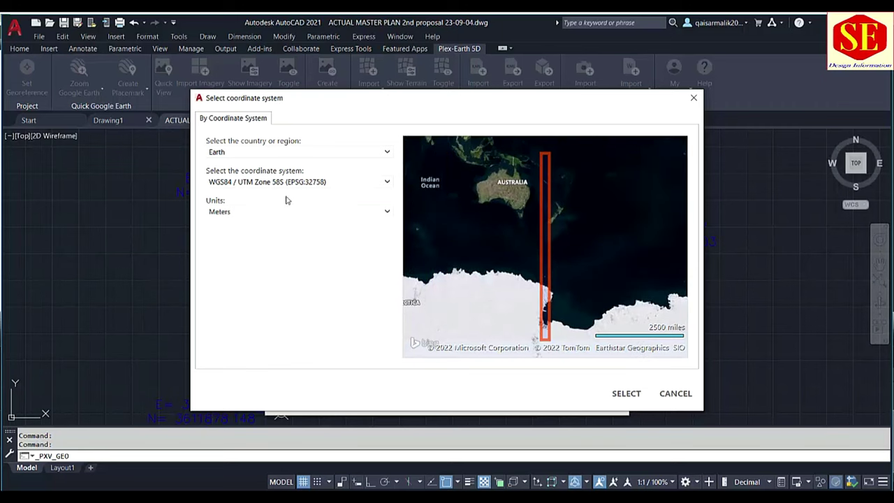
pyautogui.click(315, 183)
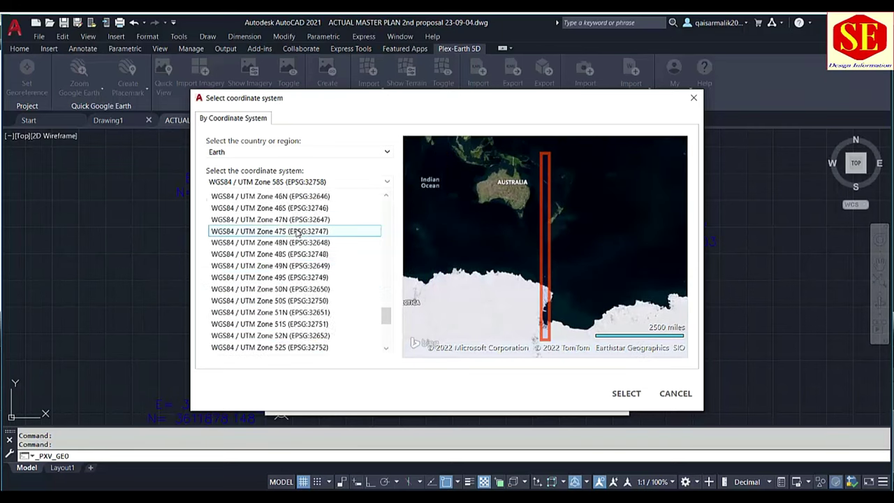
pyautogui.scroll(-2, 325, 230)
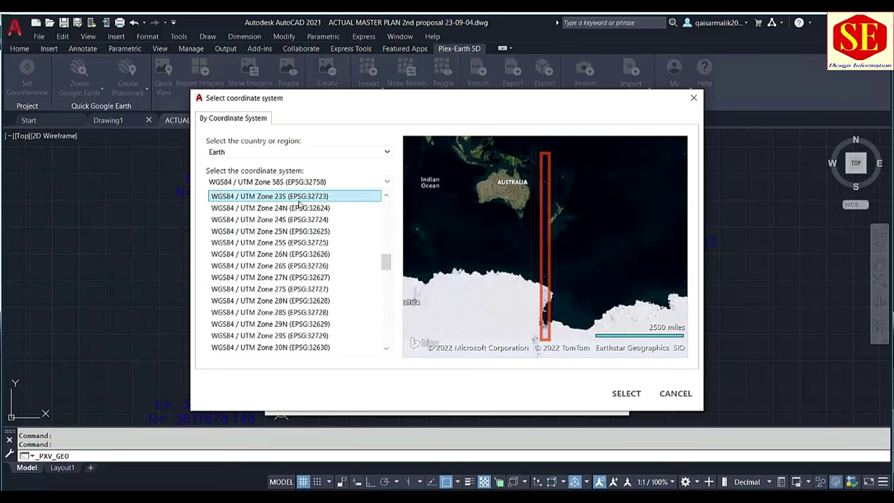
pyautogui.click(299, 201)
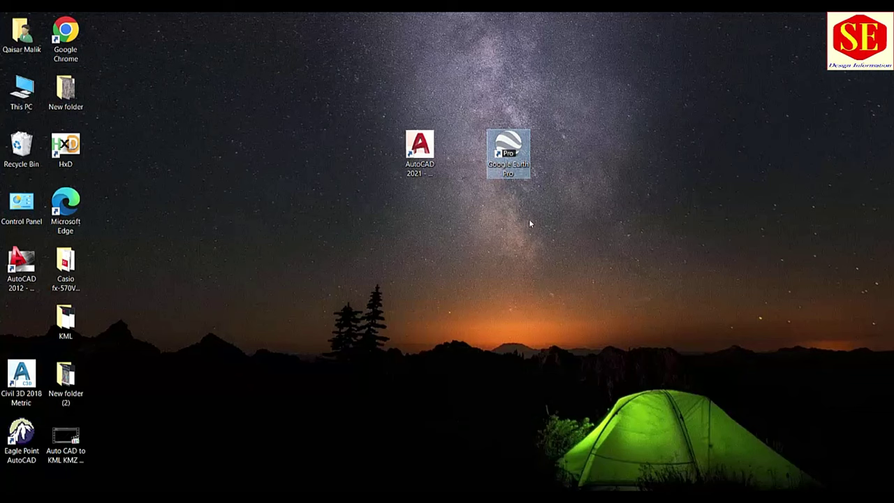
# Move the Google Earth Pro desktop shortcut aside and launch Google Earth Pro from it.
pyautogui.moveTo(500, 147); pyautogui.dragTo(386, 199)
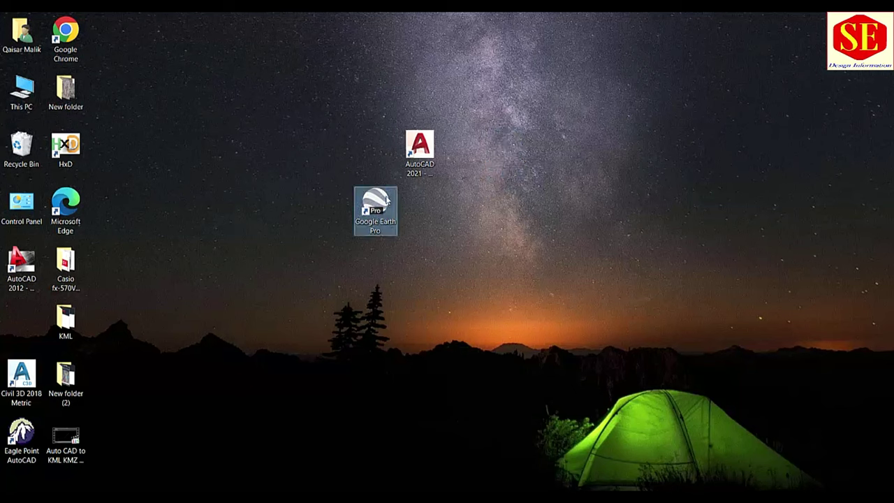
pyautogui.doubleClick(378, 202)
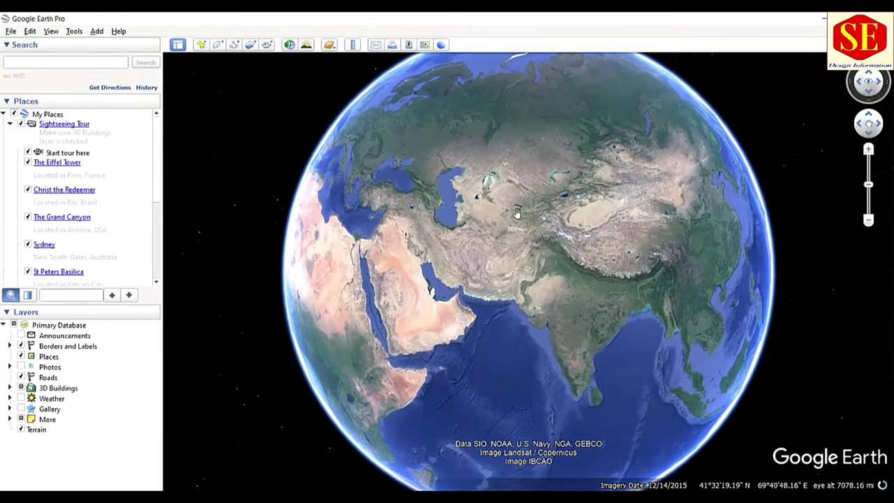
# Turn on the View grid and rotate the globe to inspect it.
pyautogui.click(51, 31)
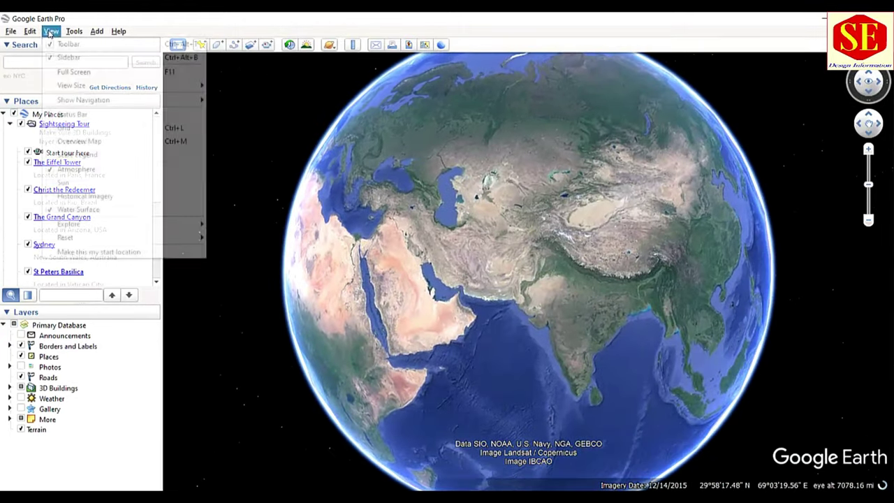
pyautogui.click(68, 128)
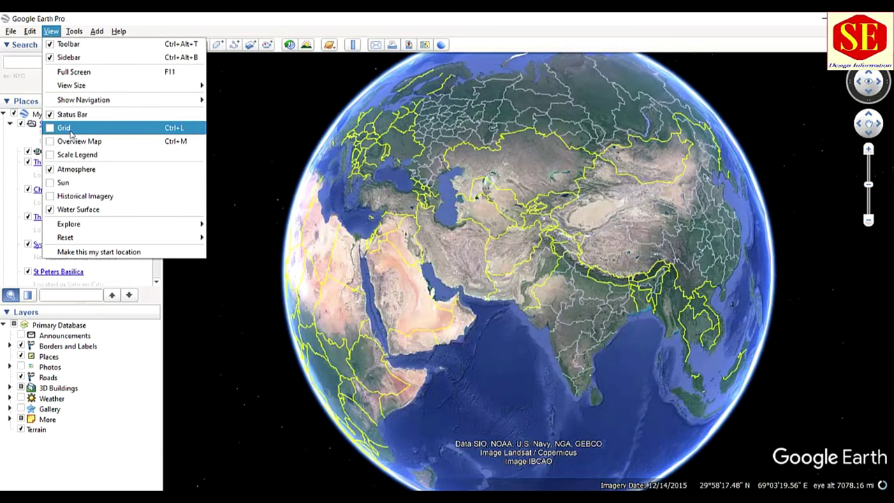
pyautogui.moveTo(588, 320); pyautogui.dragTo(583, 258)
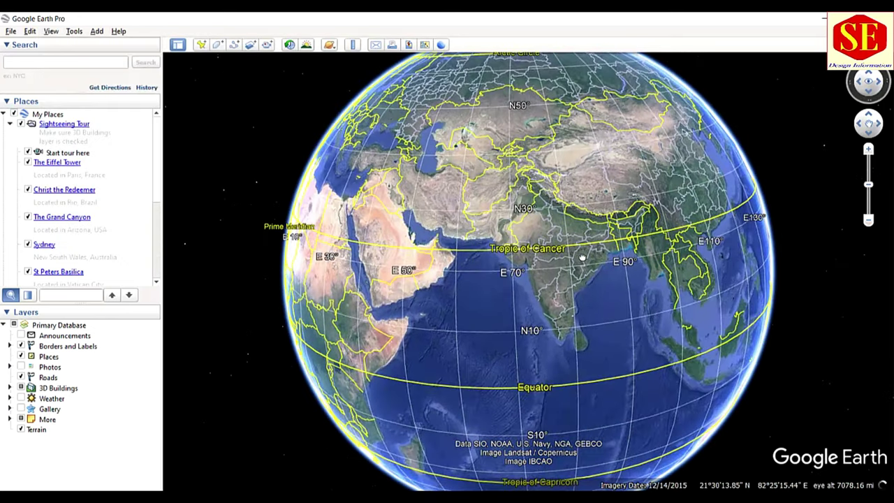
pyautogui.moveTo(514, 253); pyautogui.dragTo(517, 345)
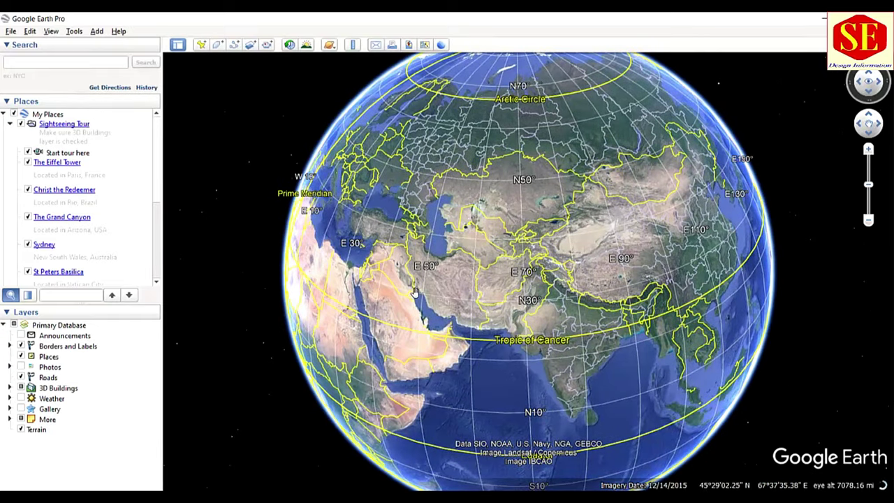
# Set Show Lat/Long to Universal Transverse Mercator in Tools > Options and apply it.
pyautogui.click(75, 31)
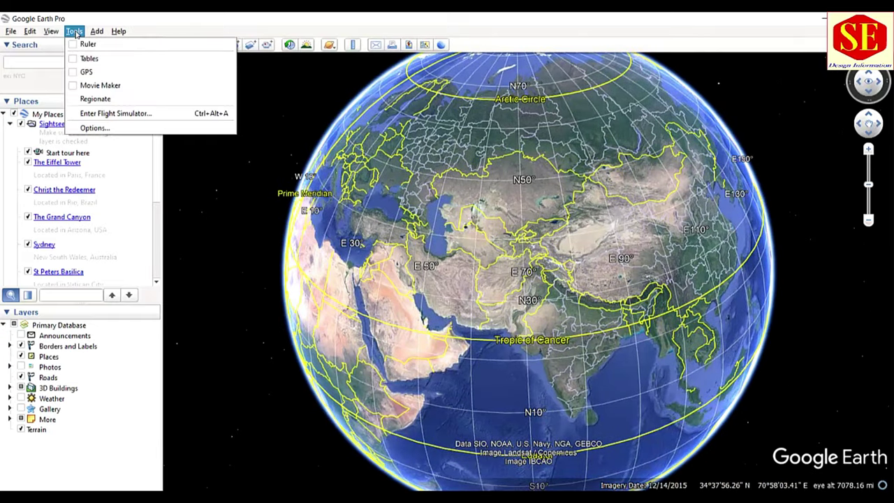
pyautogui.click(104, 128)
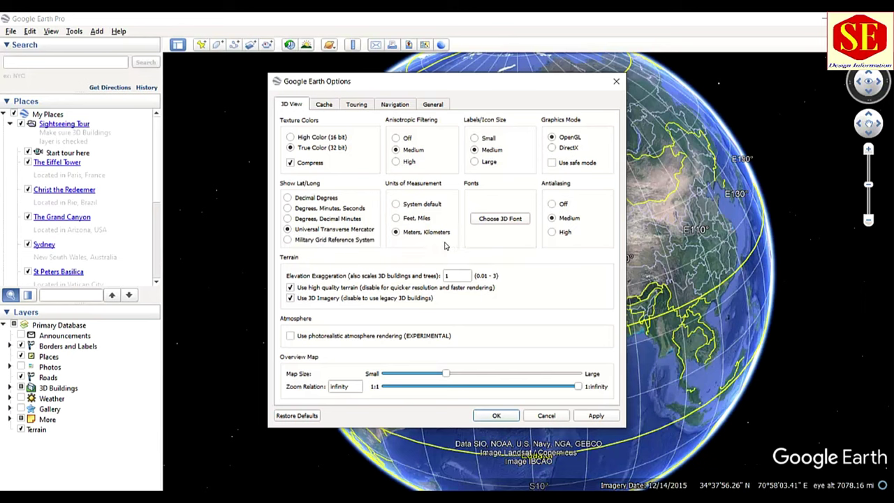
pyautogui.click(597, 418)
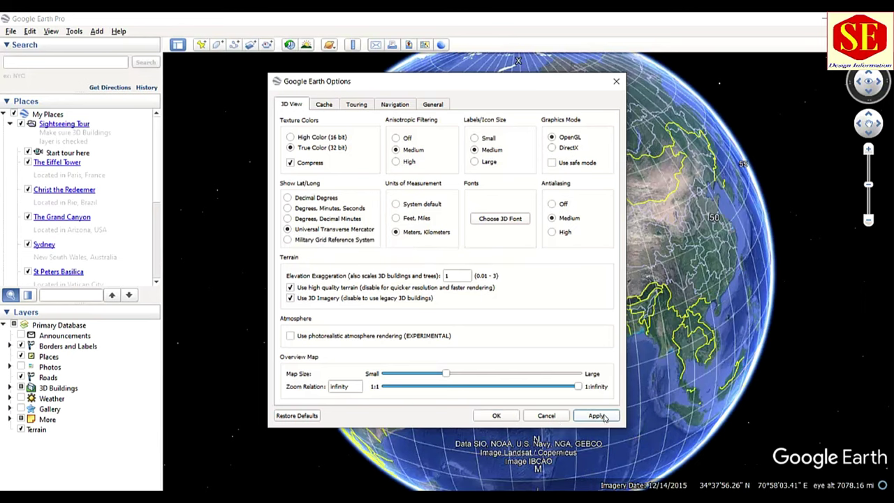
pyautogui.click(497, 416)
# Zoom out and spin the globe from Asia round to Australia.
pyautogui.scroll(1, 495, 305)
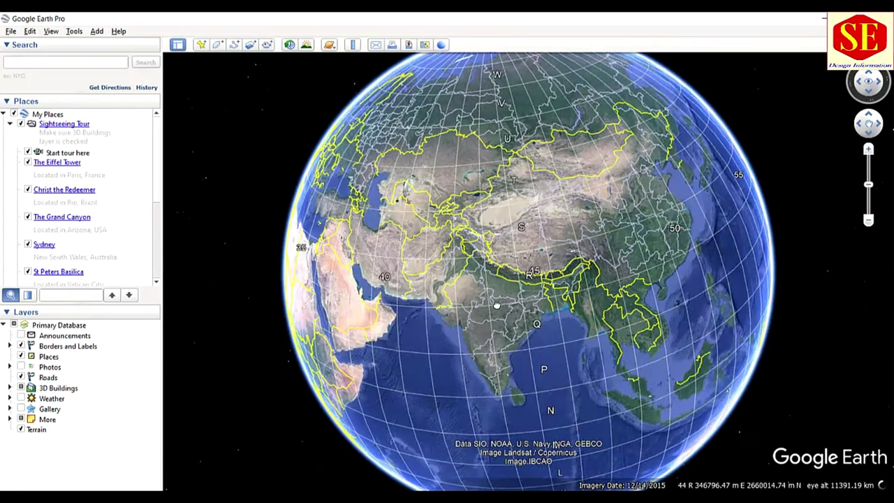
pyautogui.scroll(-3, 527, 293)
pyautogui.scroll(2, 534, 307)
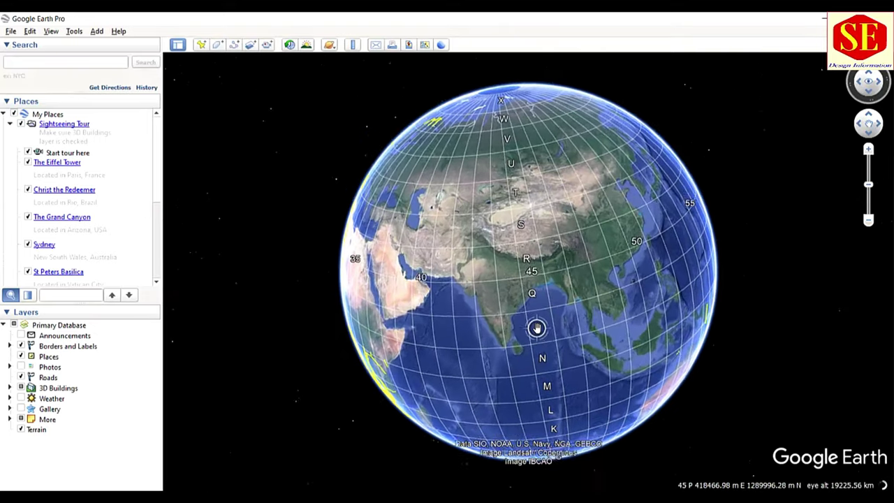
pyautogui.moveTo(521, 277); pyautogui.dragTo(556, 297)
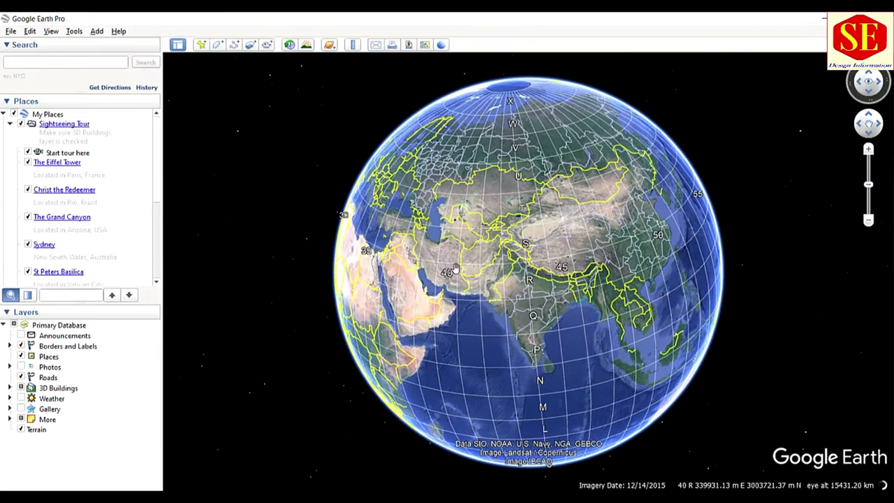
pyautogui.scroll(-3, 531, 280)
pyautogui.moveTo(531, 279)
pyautogui.mouseDown()
pyautogui.moveTo(496, 240)
pyautogui.moveTo(547, 263)
pyautogui.mouseUp()
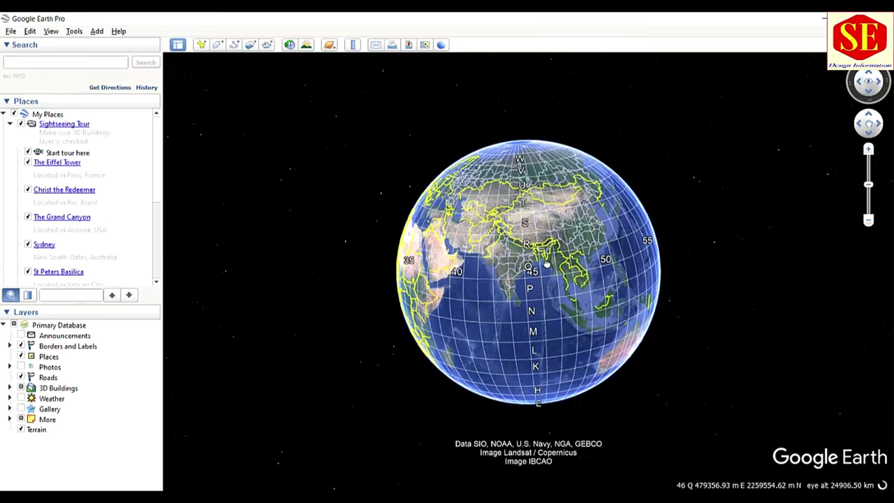
# Zoom in and pan until India, Pakistan and Central Asia fill the view.
pyautogui.scroll(3, 449, 267)
pyautogui.scroll(3, 449, 267)
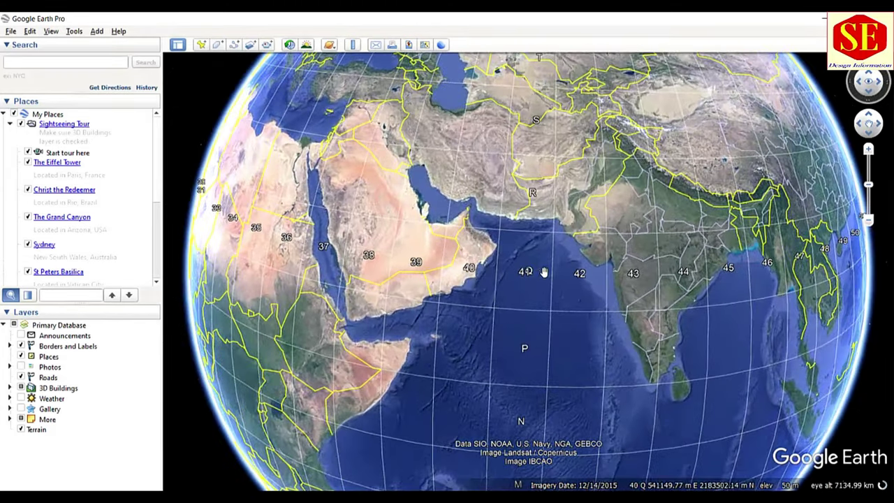
pyautogui.scroll(1, 579, 275)
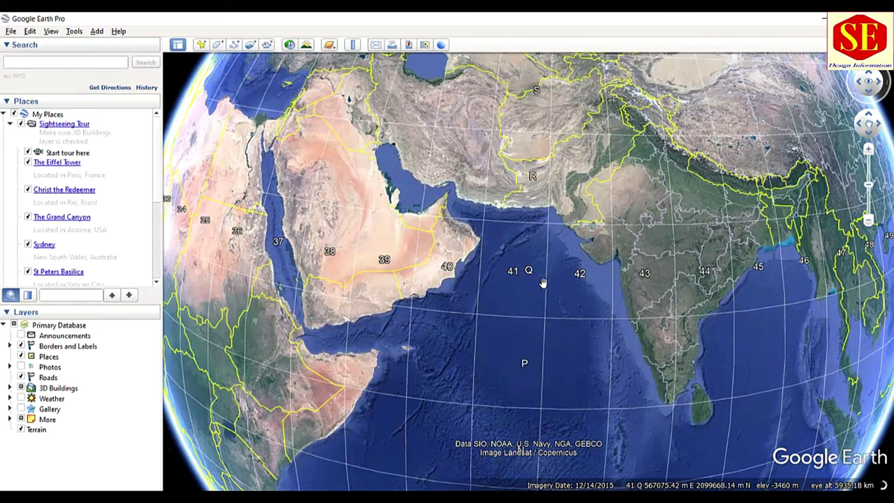
pyautogui.moveTo(705, 279); pyautogui.dragTo(610, 270)
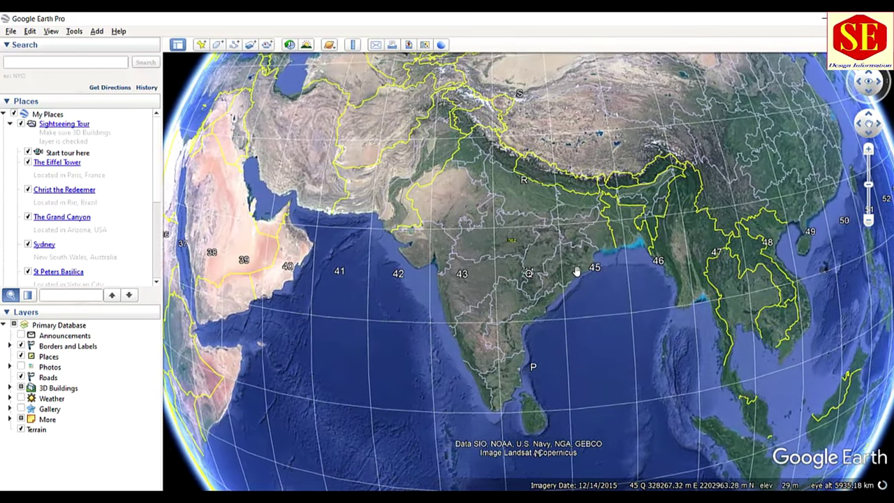
pyautogui.moveTo(447, 182); pyautogui.dragTo(449, 213)
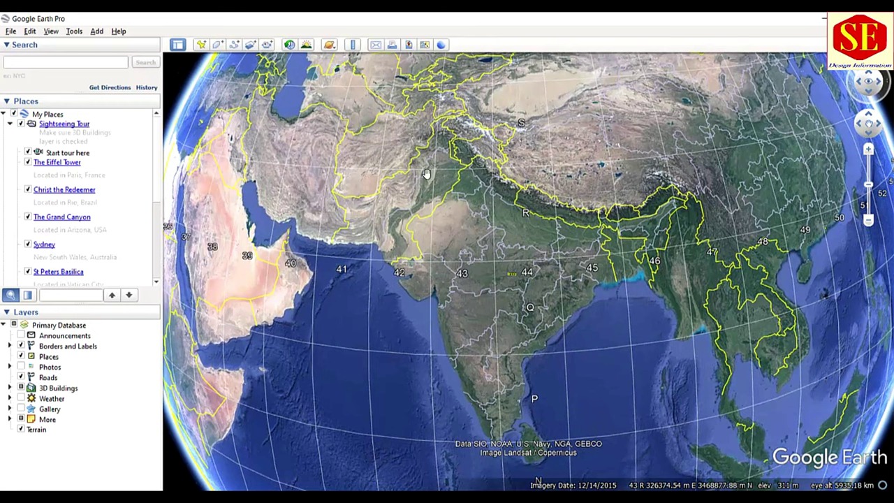
pyautogui.moveTo(426, 174); pyautogui.dragTo(540, 280)
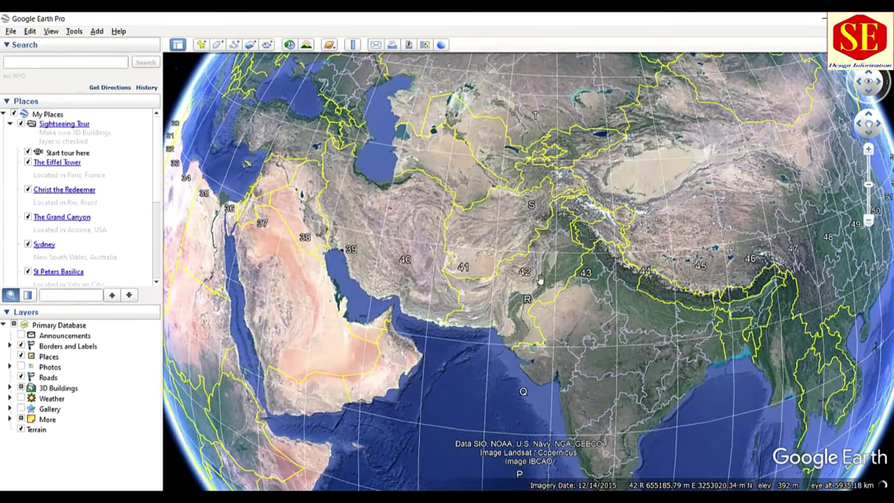
pyautogui.scroll(2, 540, 279)
pyautogui.write('Pakis')
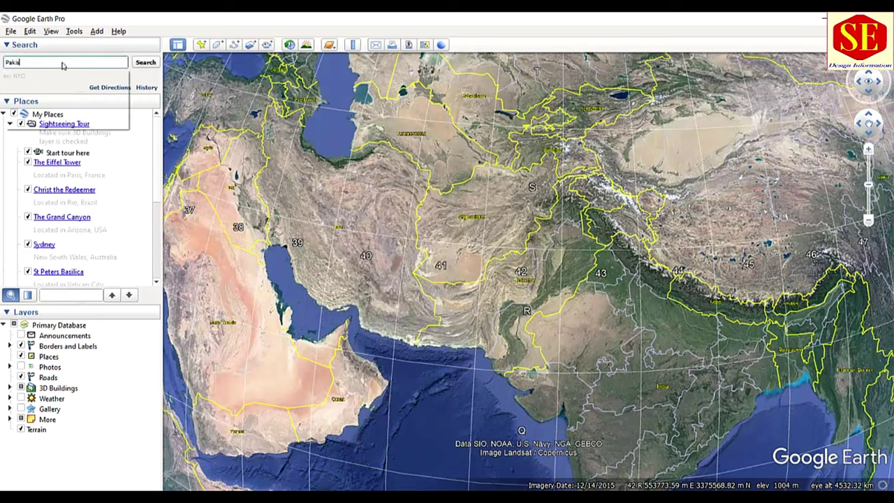
# Complete the search for Pakistan and fly there.
pyautogui.write('tan')
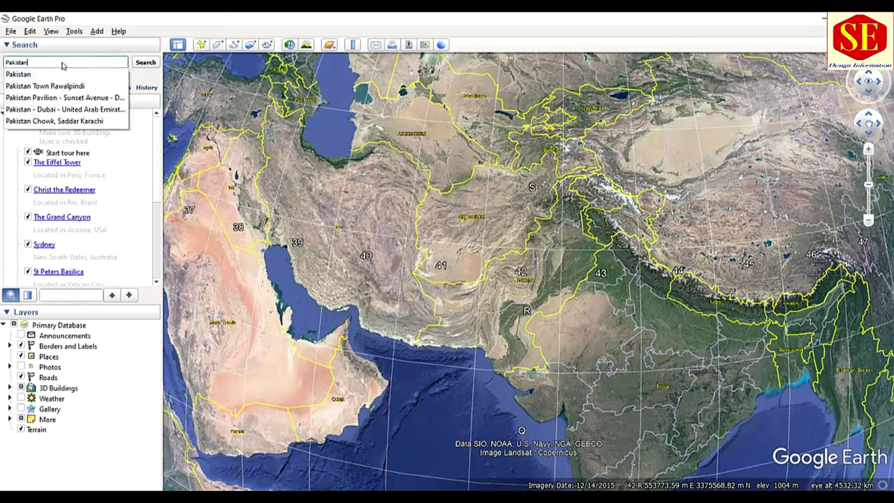
pyautogui.click(29, 73)
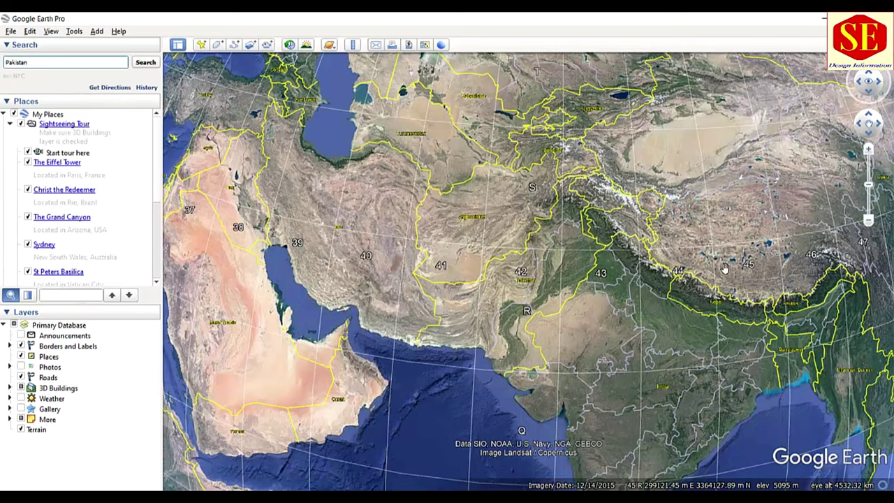
pyautogui.click(150, 63)
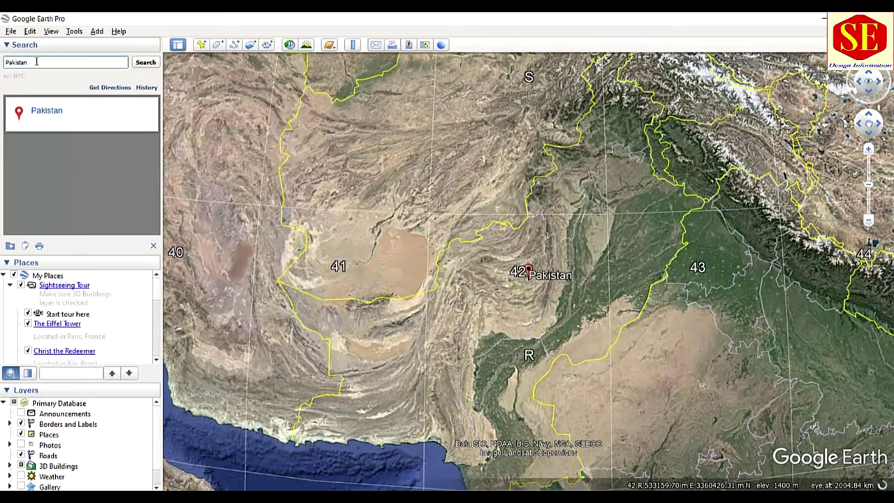
# Search for India, zoom in, and pan northeast toward Nepal and Bangladesh.
pyautogui.moveTo(36, 61); pyautogui.dragTo(2, 66)
pyautogui.write('Ind')
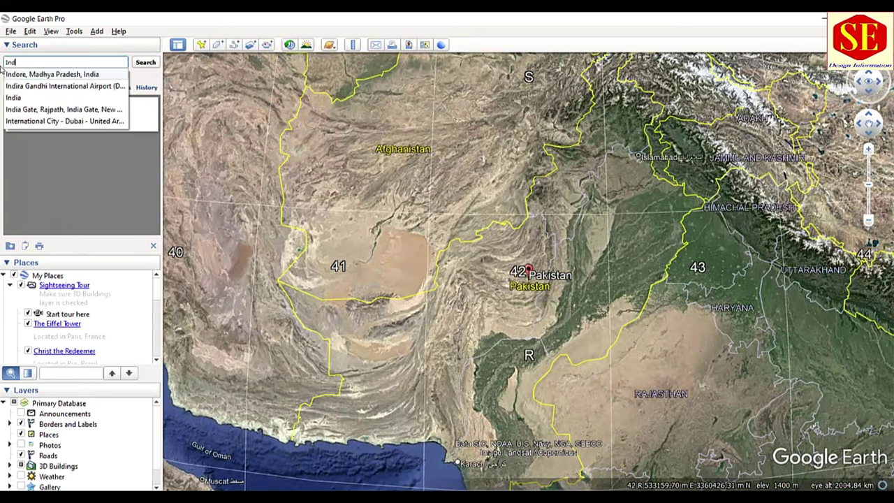
pyautogui.write('ia')
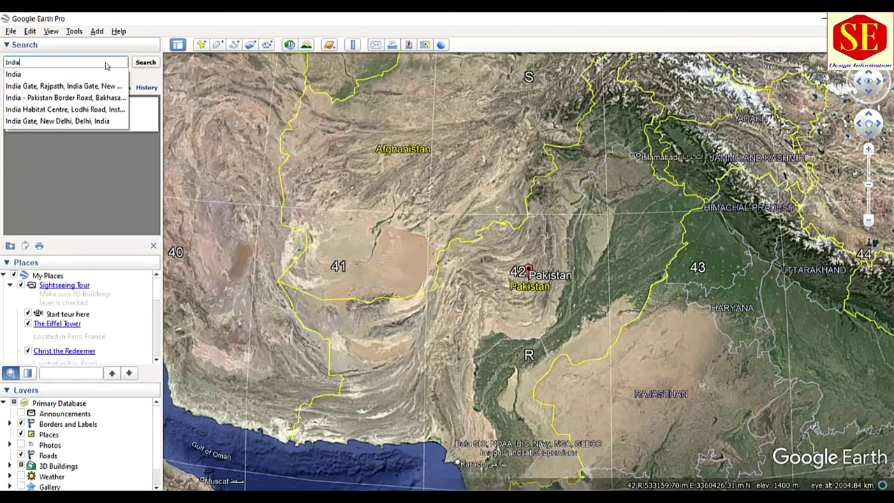
pyautogui.click(143, 64)
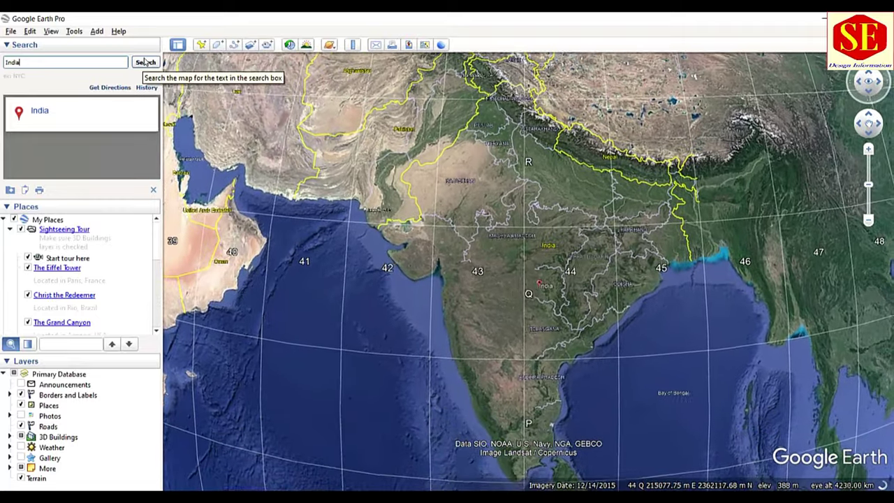
pyautogui.scroll(1, 531, 281)
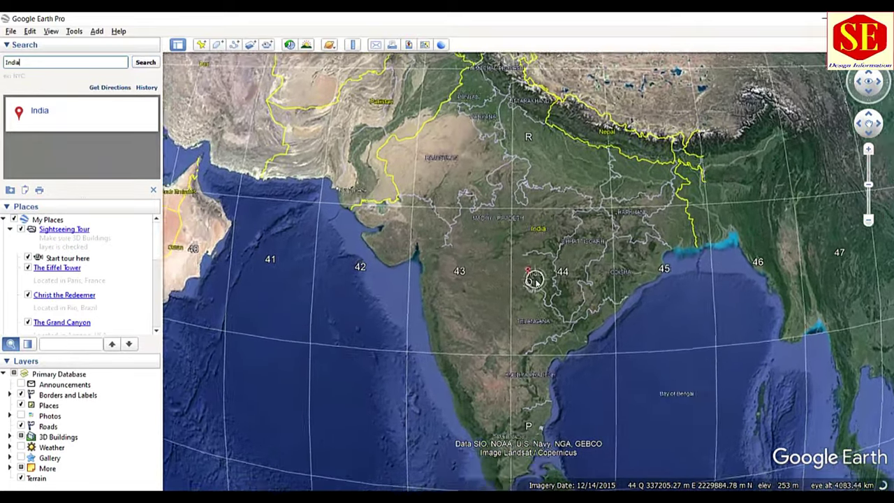
pyautogui.scroll(1, 541, 284)
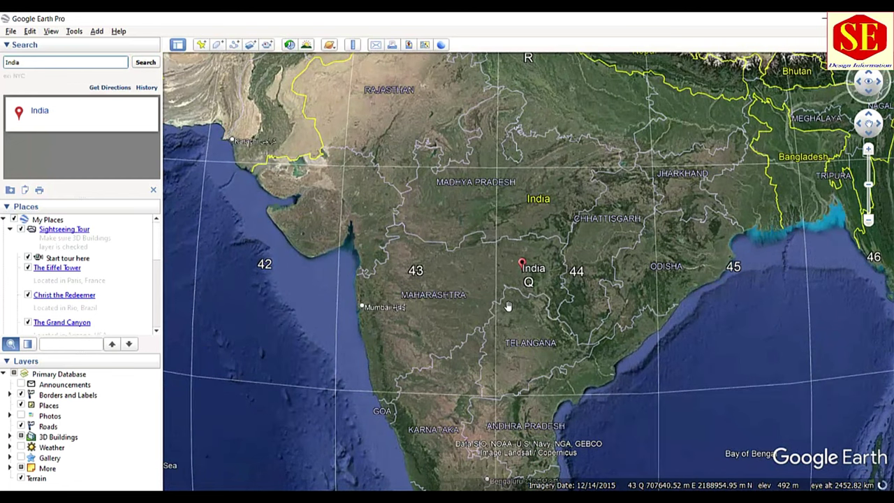
pyautogui.moveTo(634, 282); pyautogui.dragTo(591, 294)
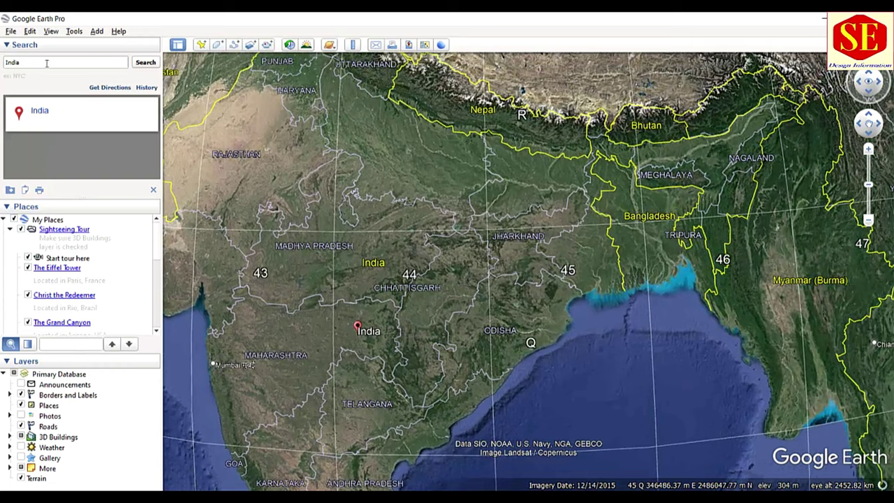
pyautogui.moveTo(47, 63); pyautogui.dragTo(3, 72)
# Fly to Dubai, United Arab Emirates, and zoom out to survey the Gulf region.
pyautogui.write('D')
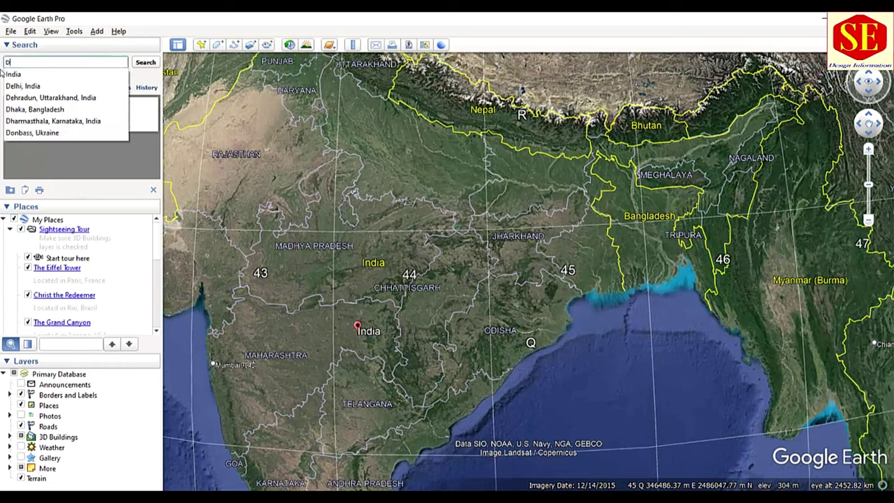
pyautogui.write('uba')
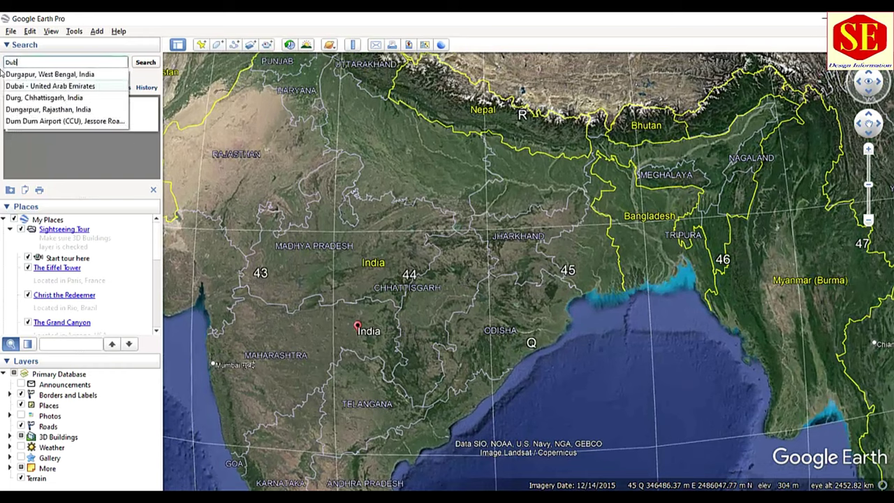
pyautogui.write('i')
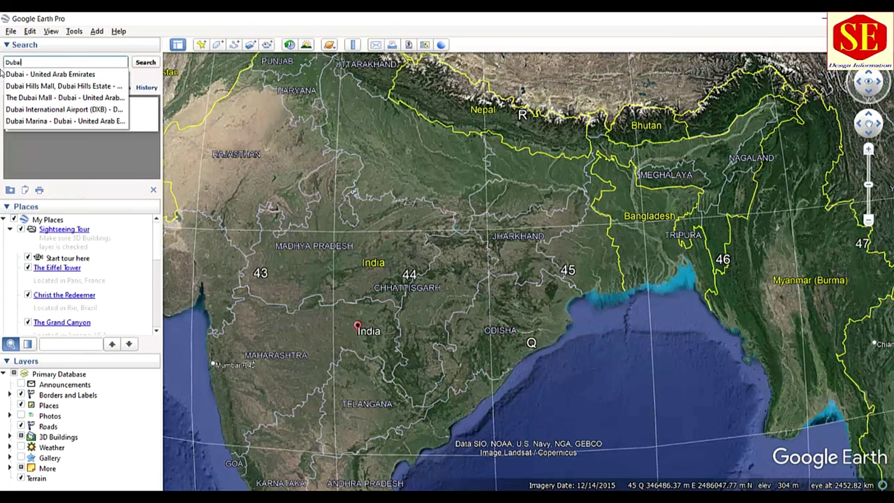
pyautogui.click(70, 75)
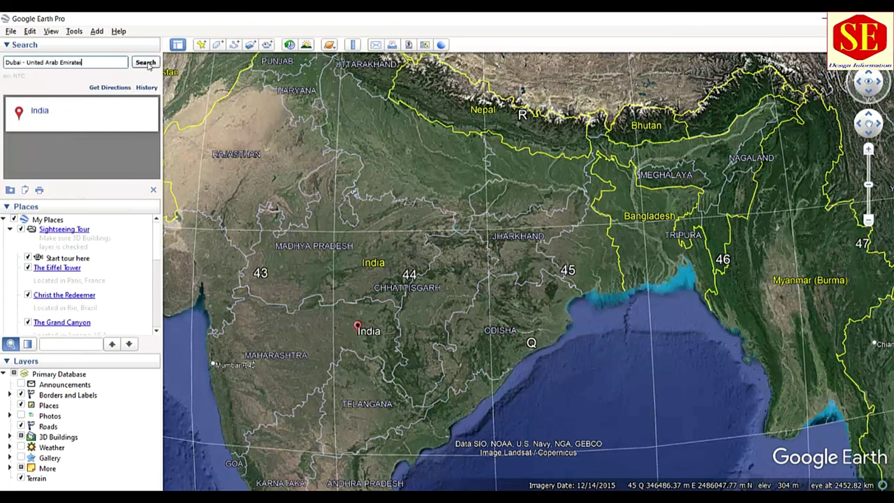
pyautogui.click(146, 63)
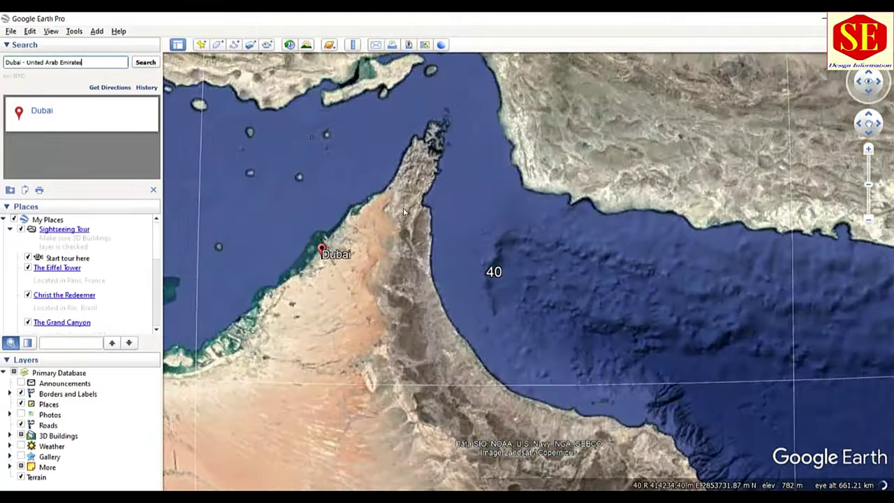
pyautogui.scroll(-5, 557, 273)
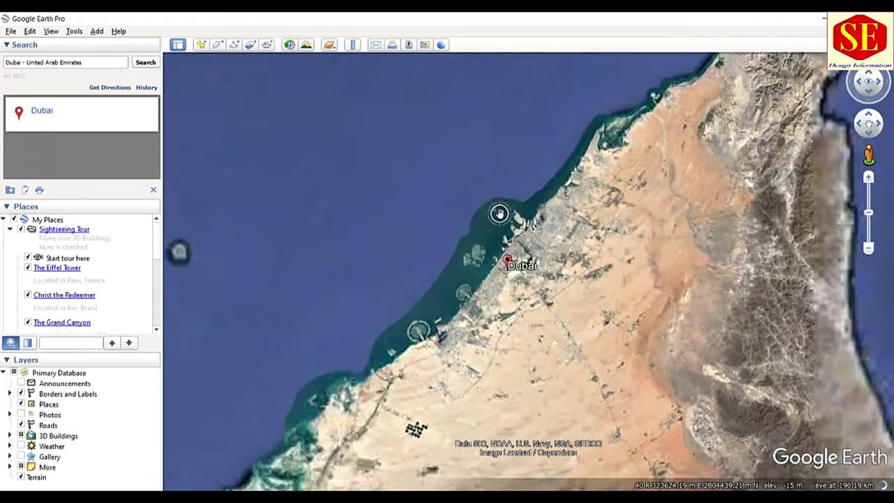
pyautogui.scroll(-3, 499, 213)
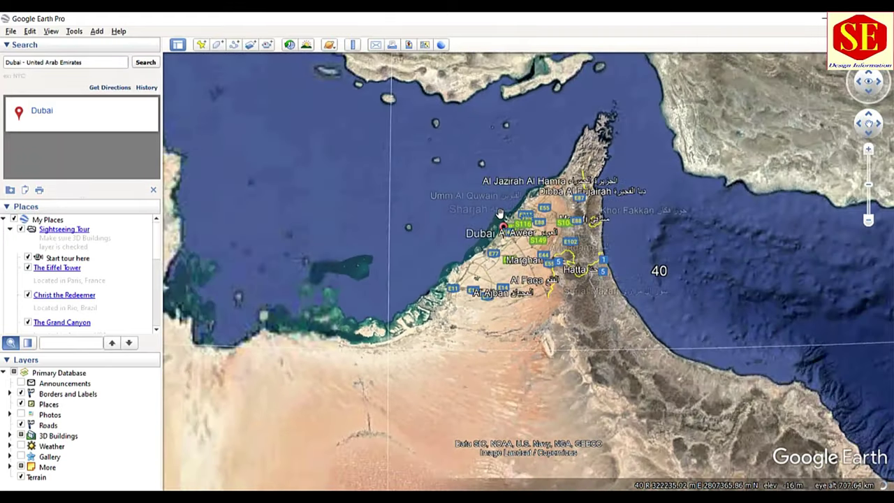
pyautogui.scroll(-3, 481, 276)
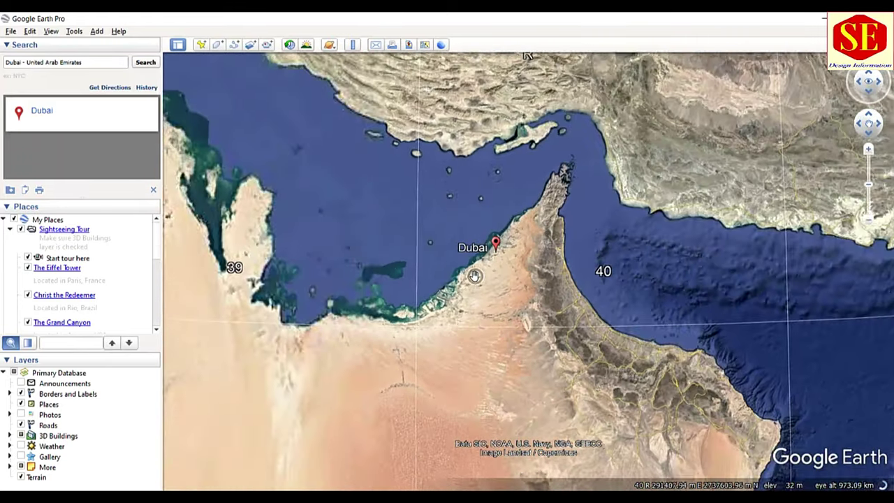
pyautogui.moveTo(332, 281); pyautogui.dragTo(379, 287)
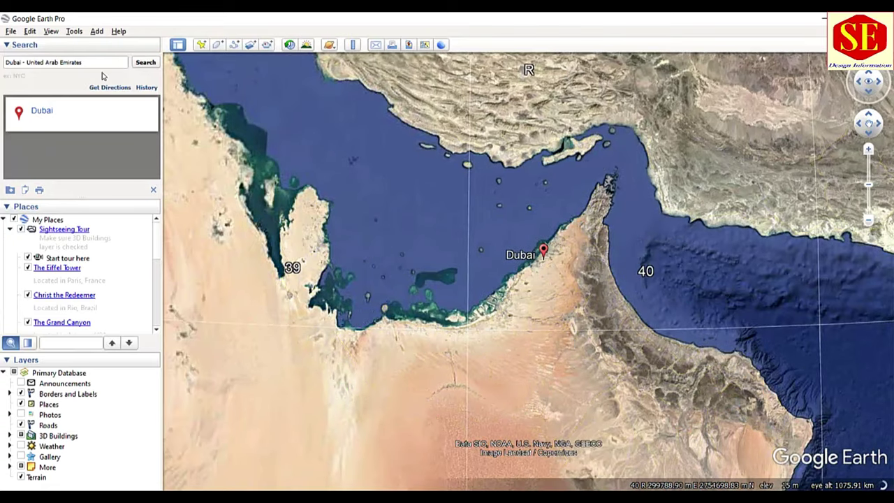
# Search for Pakistan, fly there, and zoom out around its placemark.
pyautogui.write('P')
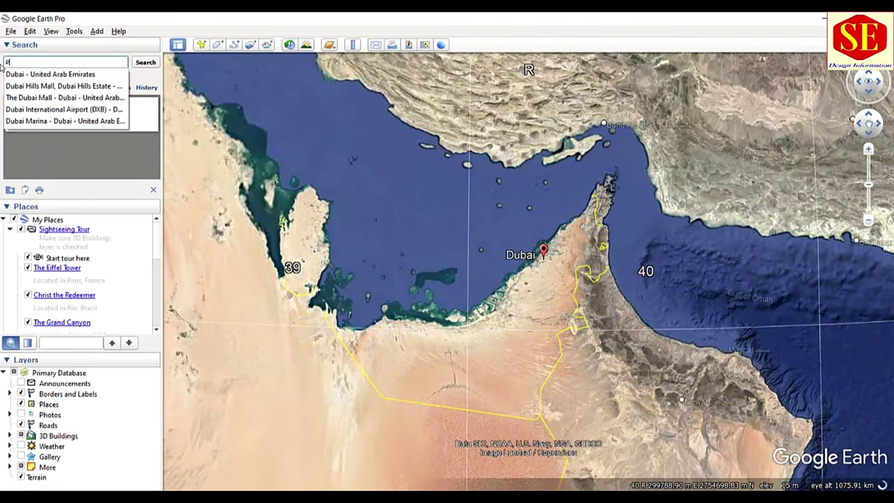
pyautogui.write('a')
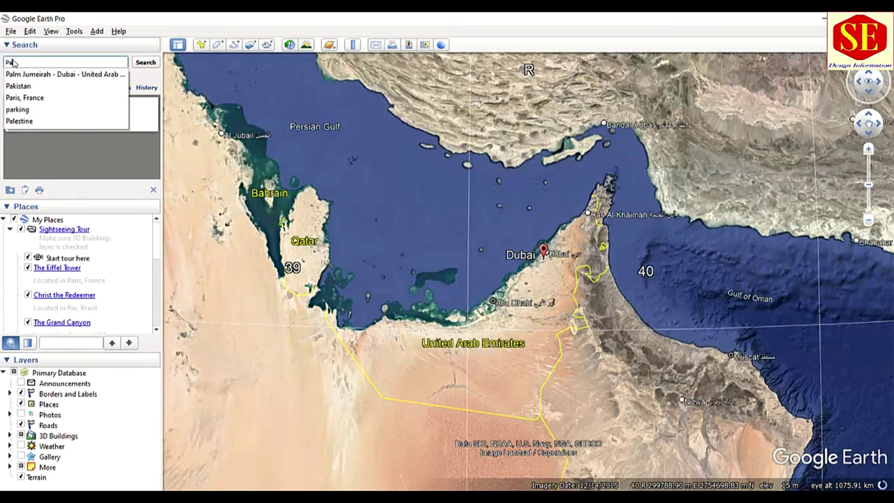
pyautogui.click(29, 87)
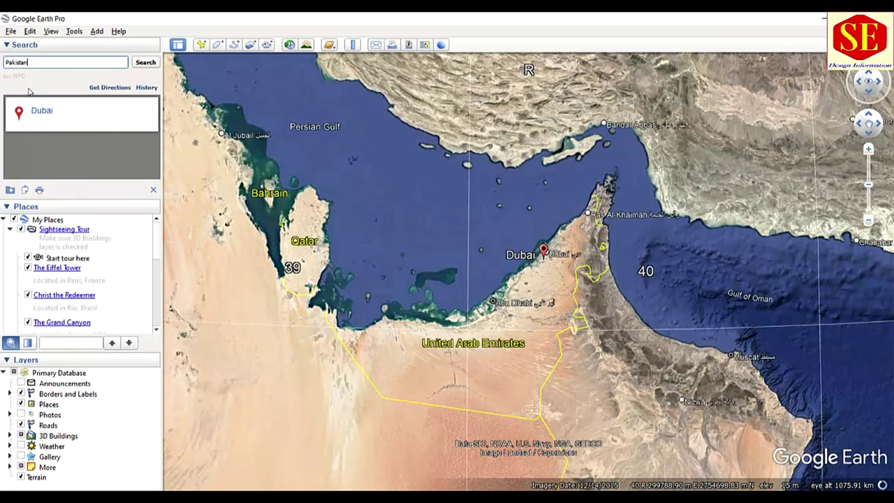
pyautogui.click(146, 63)
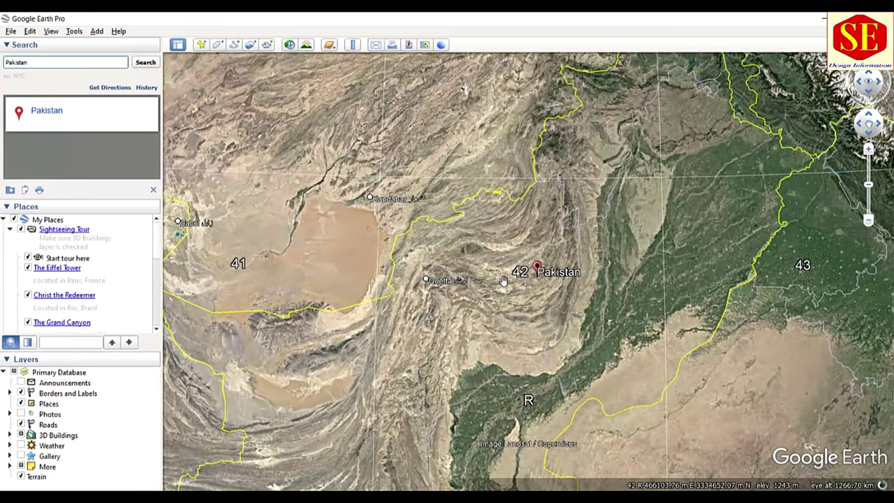
pyautogui.scroll(-2, 518, 280)
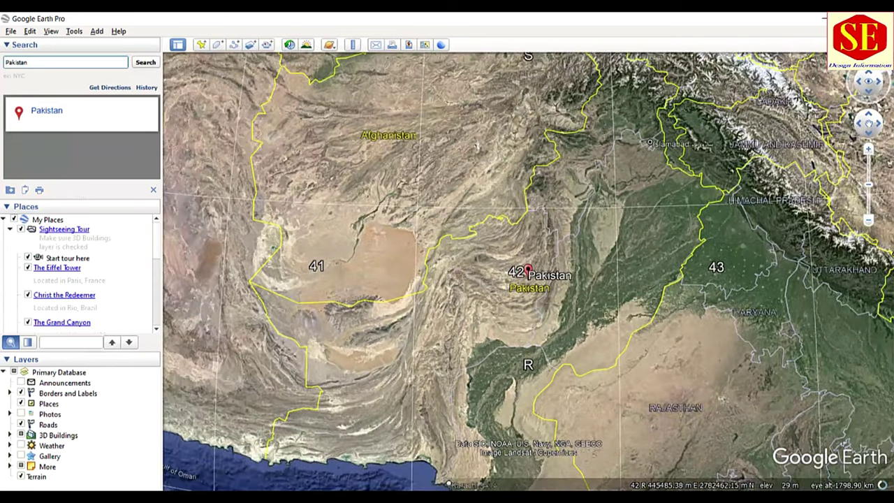
# Back in Plex-Earth's coordinate system dialog, select WGS84 / UTM Zone 42N.
pyautogui.click(710, 454)
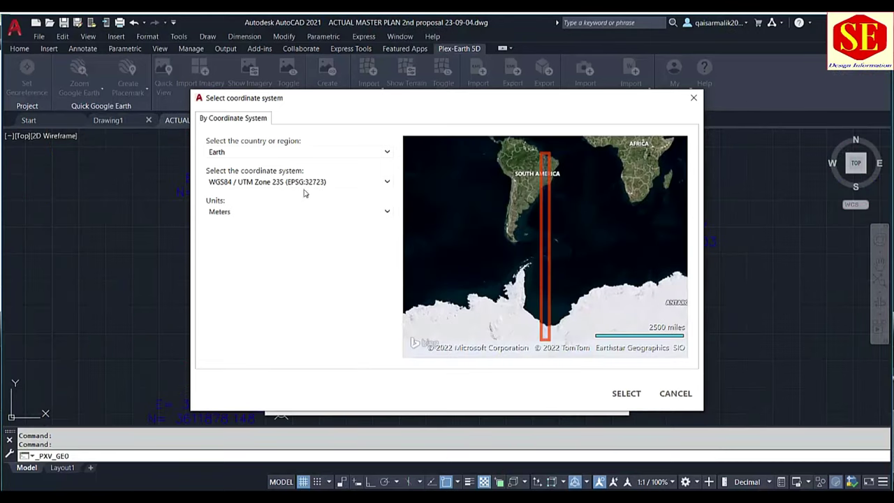
pyautogui.click(310, 183)
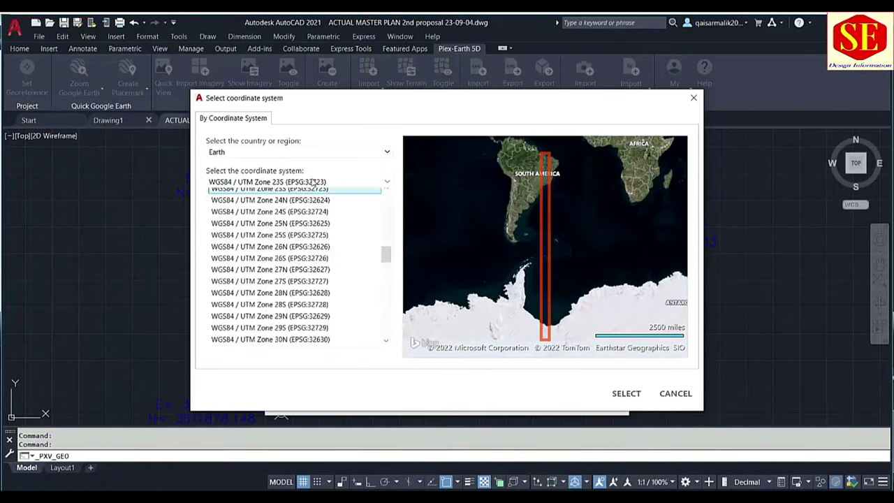
pyautogui.scroll(-1, 300, 300)
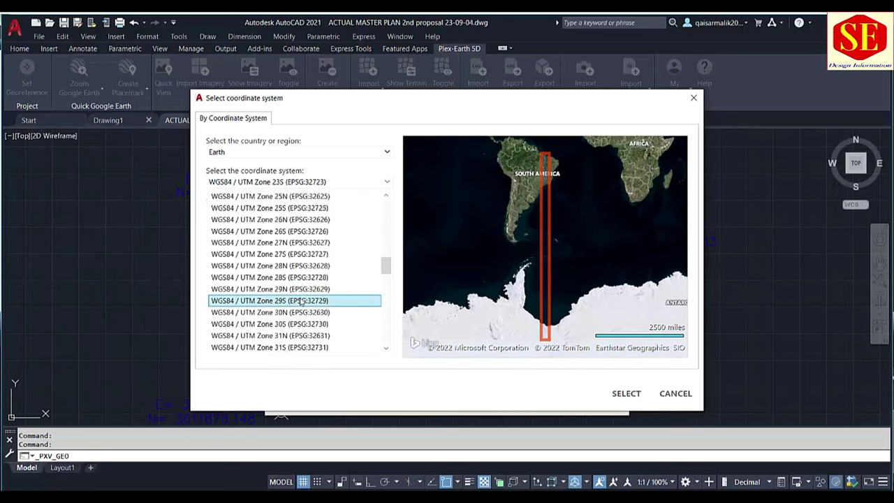
pyautogui.scroll(-1, 300, 321)
pyautogui.scroll(-1, 300, 321)
pyautogui.scroll(-1, 300, 321)
pyautogui.scroll(-1, 301, 321)
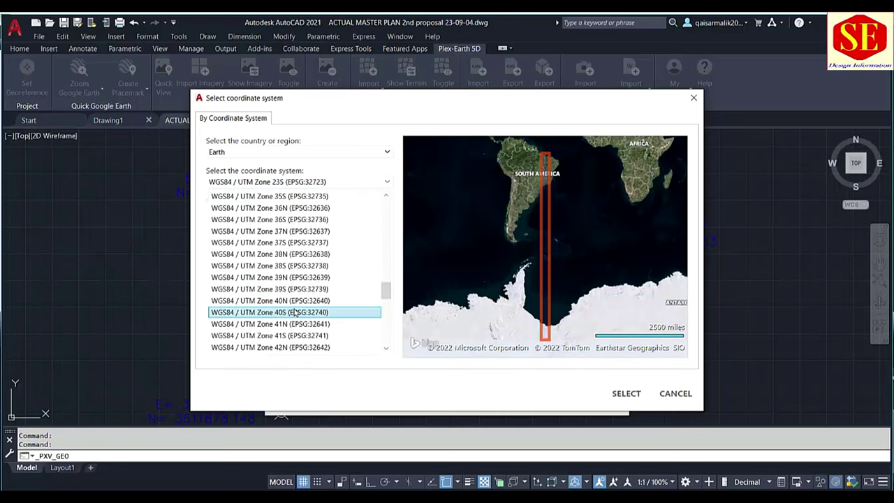
pyautogui.scroll(-1, 289, 302)
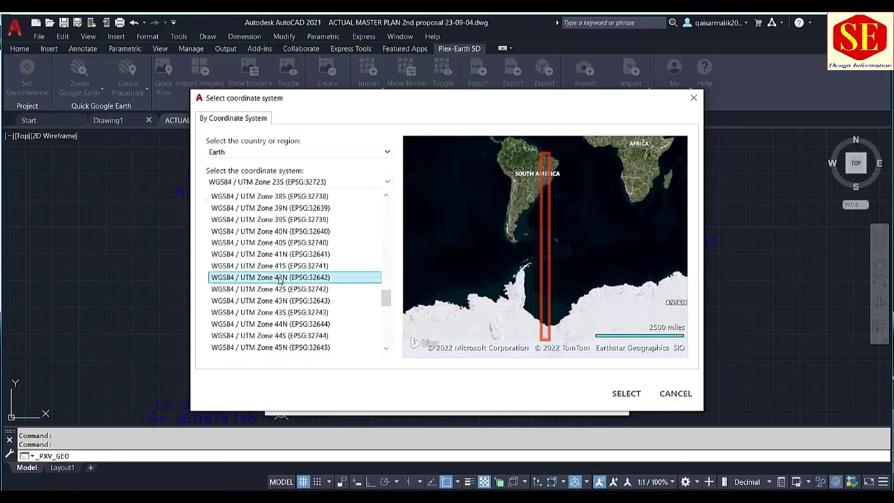
pyautogui.click(280, 278)
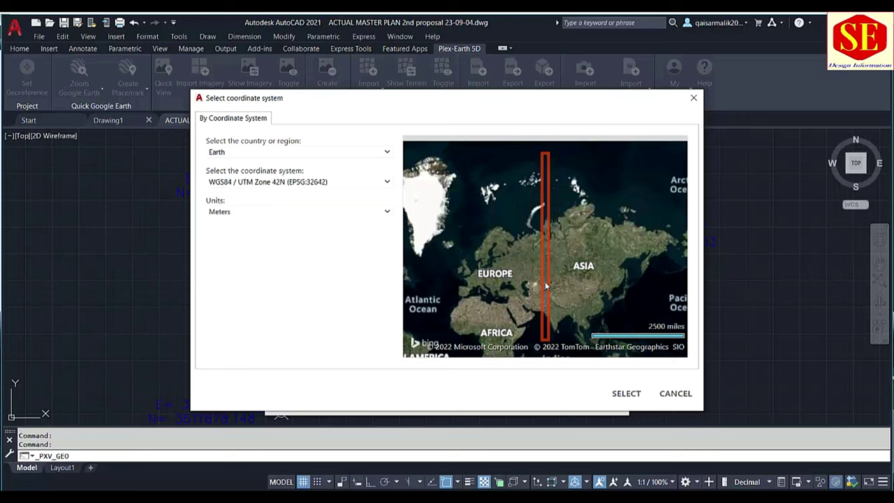
# Pan and zoom the preview map toward Pakistan, Multan and Rajasthan.
pyautogui.scroll(3, 545, 285)
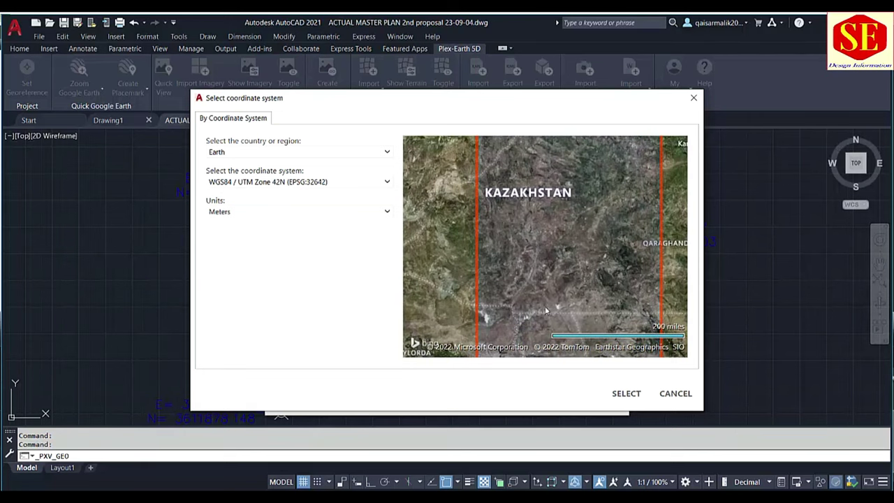
pyautogui.moveTo(546, 310)
pyautogui.mouseDown()
pyautogui.moveTo(537, 259)
pyautogui.moveTo(544, 216)
pyautogui.mouseUp()
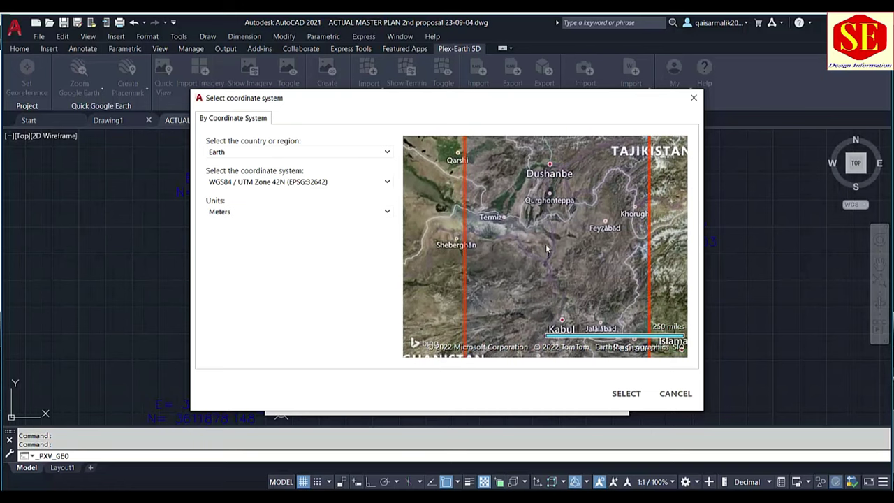
pyautogui.moveTo(546, 249); pyautogui.dragTo(546, 196)
pyautogui.moveTo(548, 243); pyautogui.dragTo(565, 180)
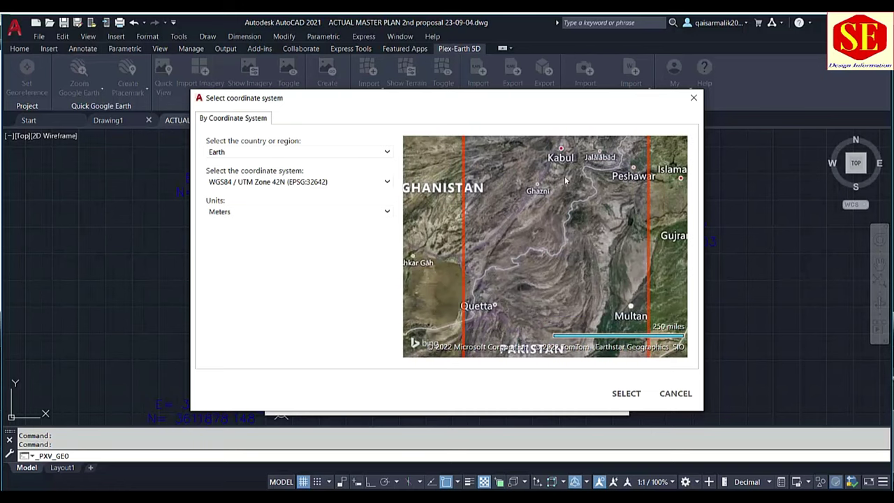
pyautogui.scroll(-2, 566, 180)
pyautogui.moveTo(566, 237); pyautogui.dragTo(565, 203)
pyautogui.scroll(3, 567, 221)
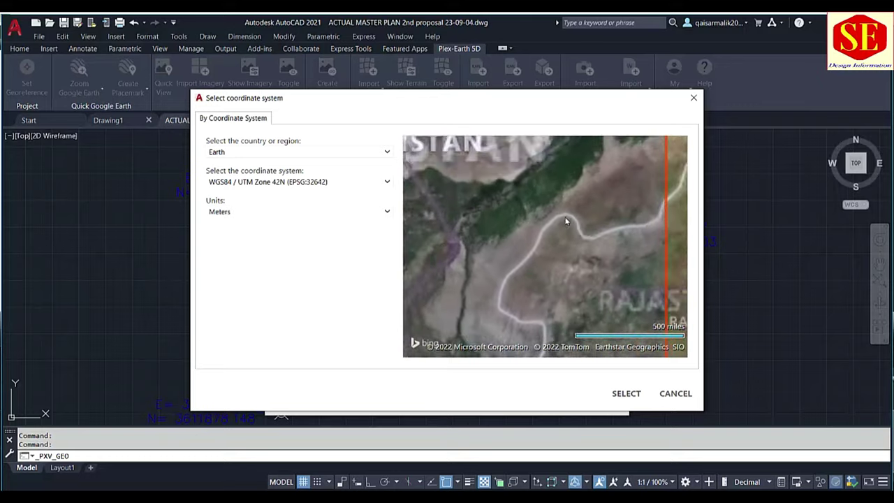
pyautogui.scroll(-2, 560, 232)
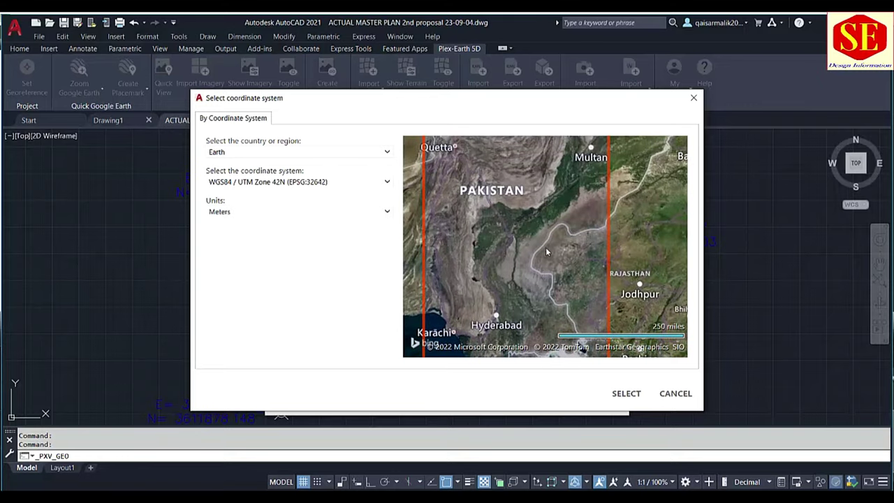
pyautogui.moveTo(545, 252); pyautogui.dragTo(515, 236)
pyautogui.scroll(-2, 514, 236)
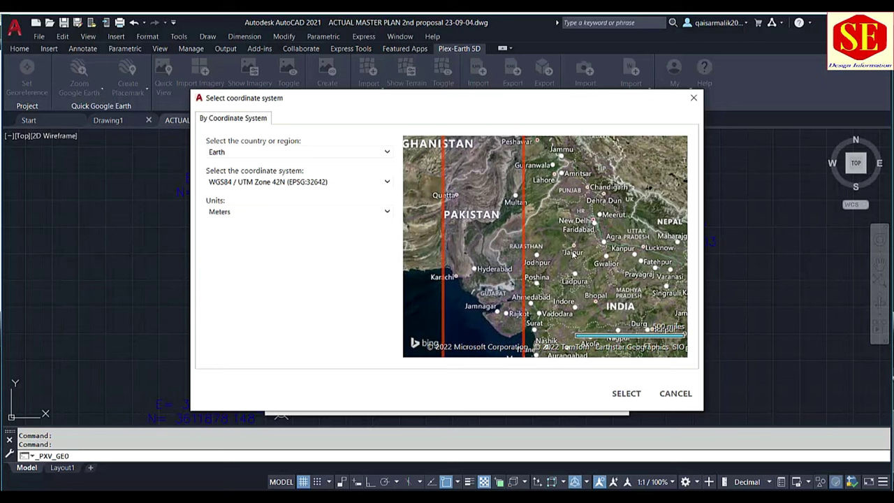
pyautogui.scroll(2, 574, 255)
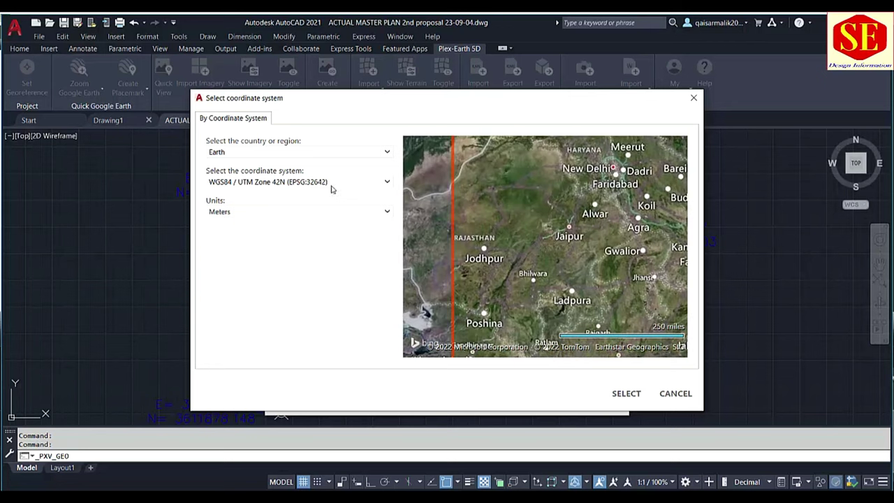
# Compare UTM Zones 43N and 44N, then return to WGS84 / UTM Zone 42N.
pyautogui.click(331, 183)
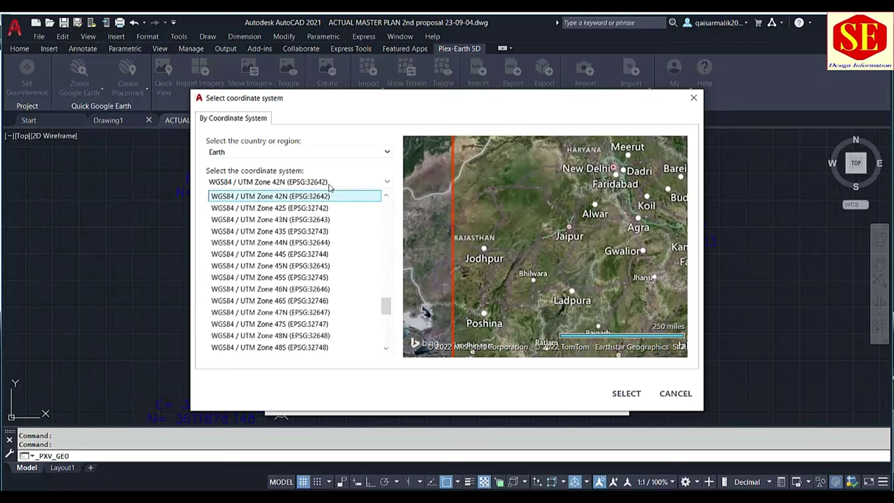
pyautogui.click(286, 220)
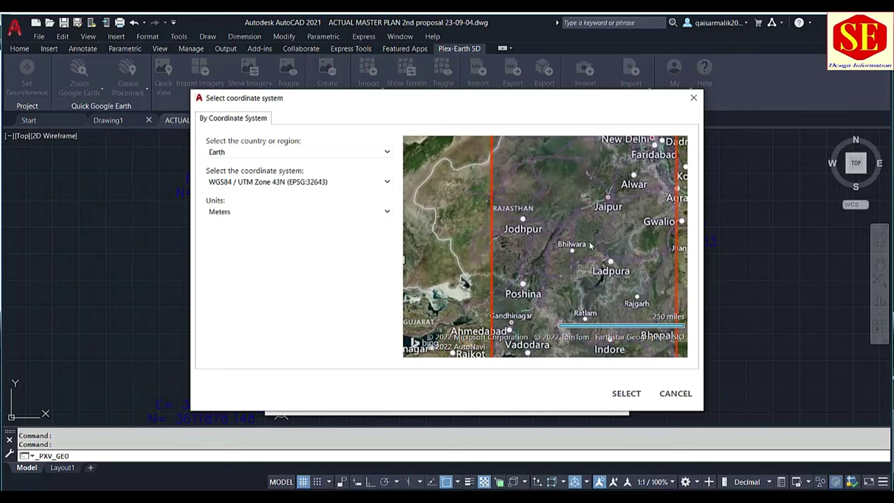
pyautogui.scroll(-1, 556, 248)
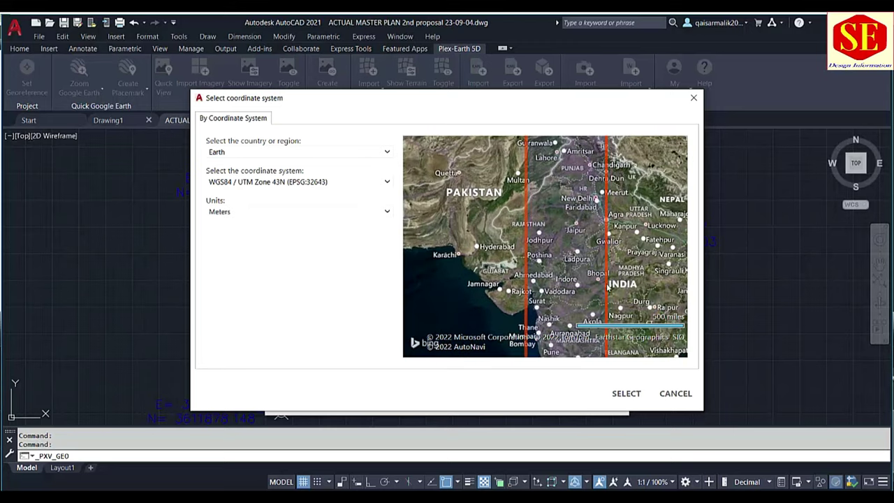
pyautogui.click(274, 183)
pyautogui.click(275, 219)
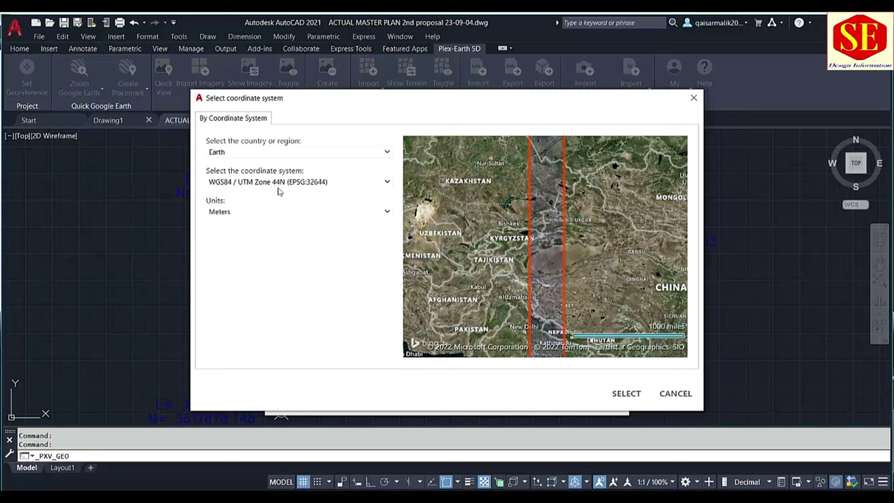
pyautogui.click(275, 186)
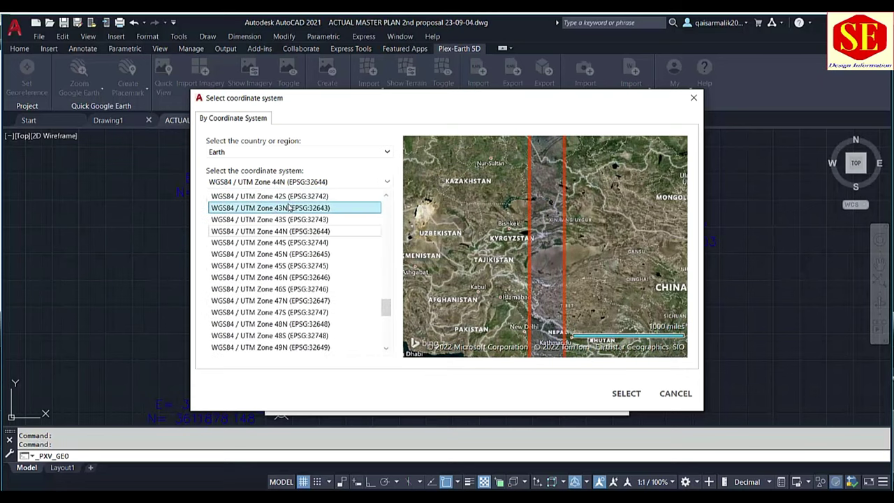
pyautogui.scroll(1, 288, 204)
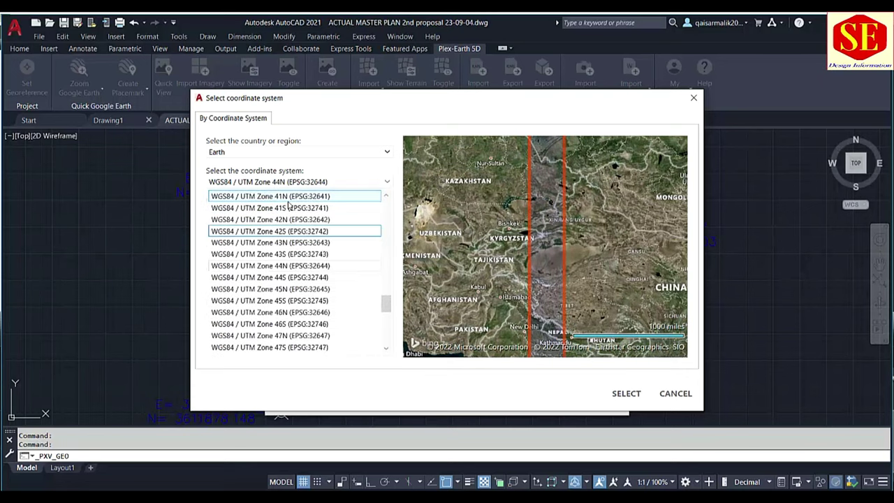
pyautogui.click(283, 219)
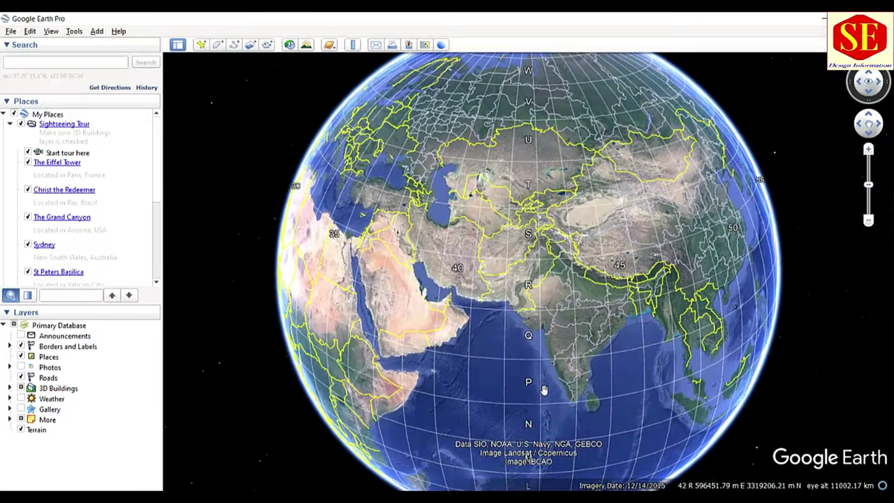
# Rotate the globe west and zoom in on the UTM grid over Egypt and the Red Sea.
pyautogui.moveTo(472, 281); pyautogui.dragTo(580, 286)
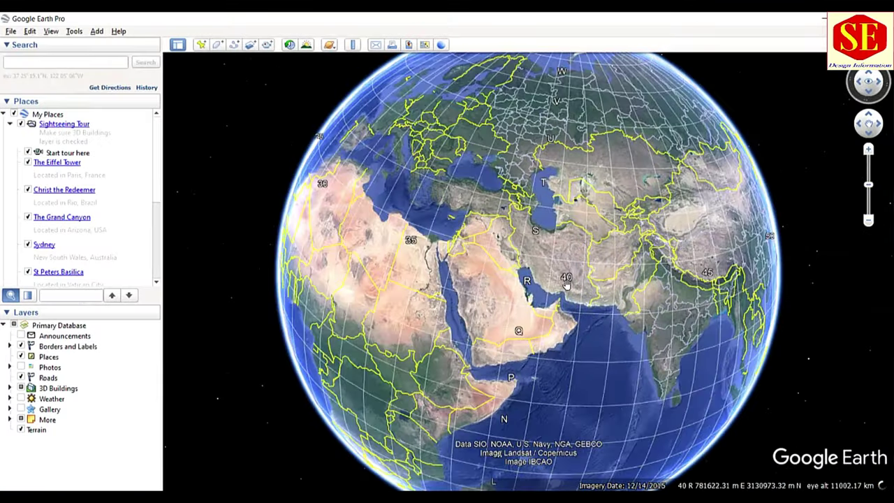
pyautogui.scroll(2, 391, 236)
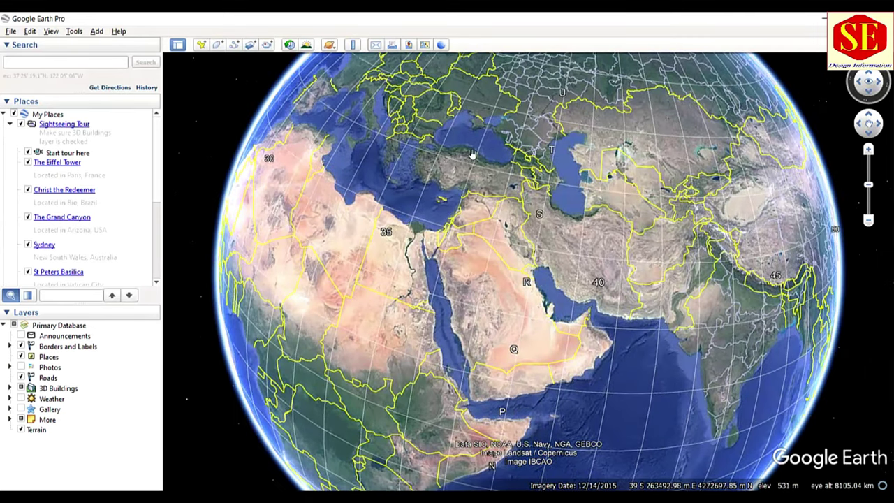
pyautogui.scroll(-3, 483, 250)
pyautogui.moveTo(484, 250); pyautogui.dragTo(570, 258)
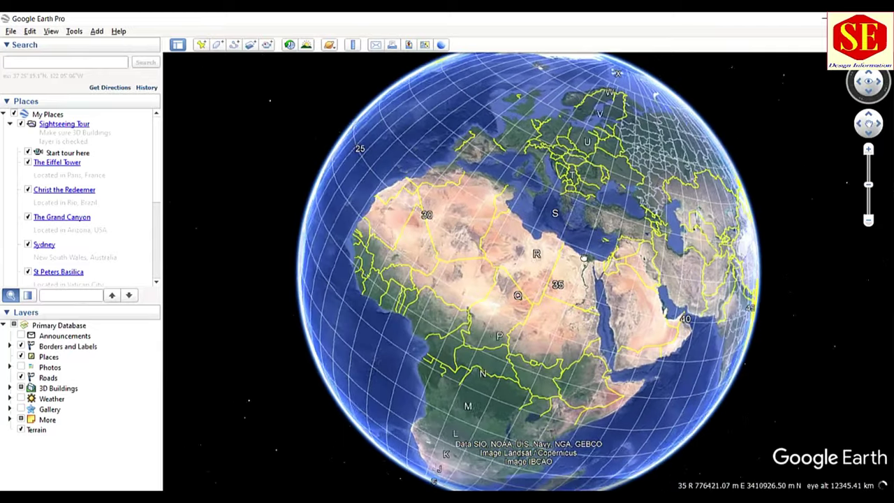
pyautogui.scroll(2, 565, 288)
pyautogui.scroll(2, 566, 289)
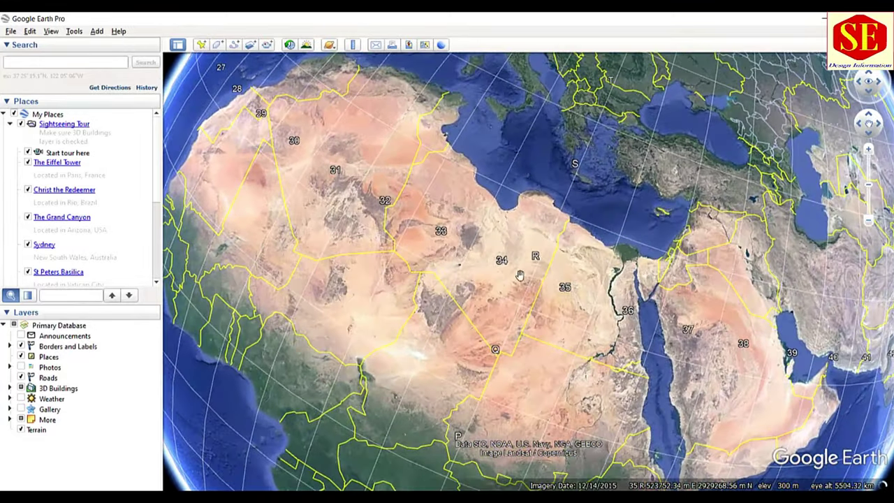
pyautogui.scroll(1, 493, 304)
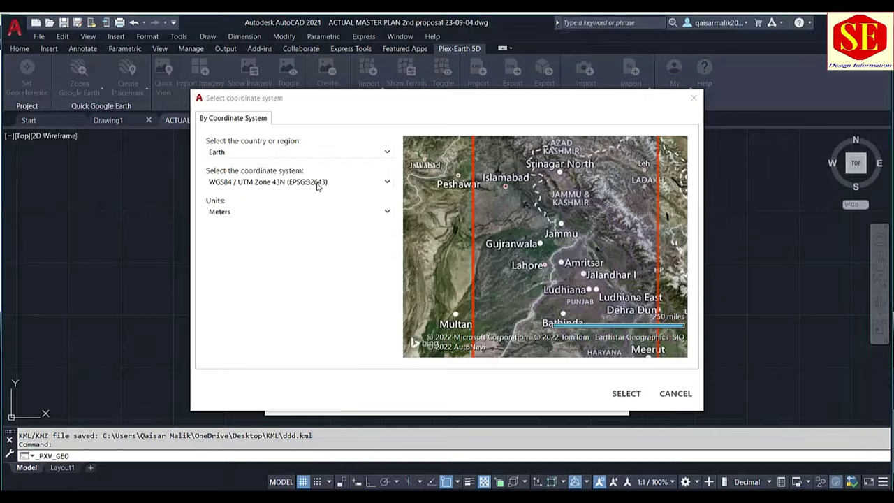
# Select WGS84 / UTM Zone 43N (EPSG:32643) with Meters units as the coordinate system.
pyautogui.click(318, 183)
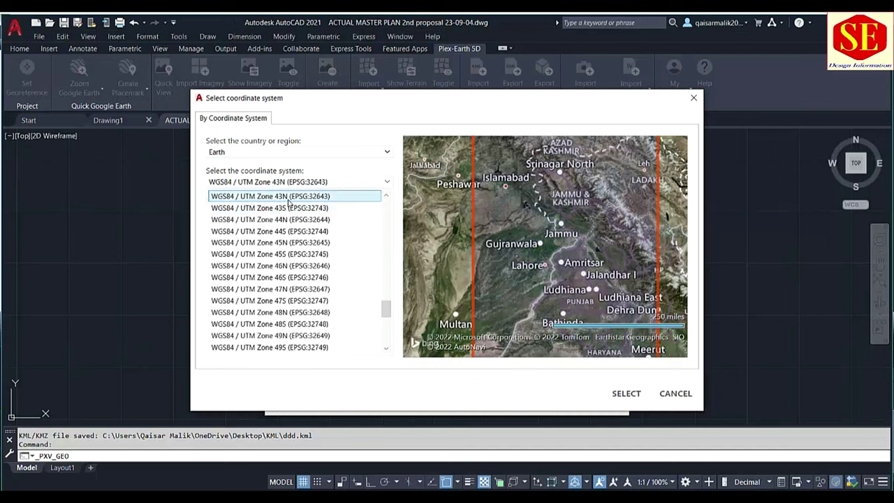
pyautogui.click(290, 198)
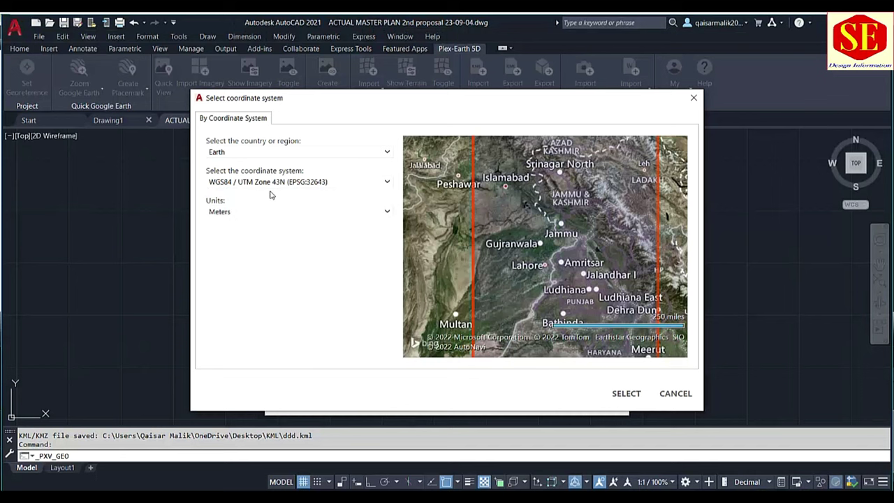
pyautogui.click(256, 212)
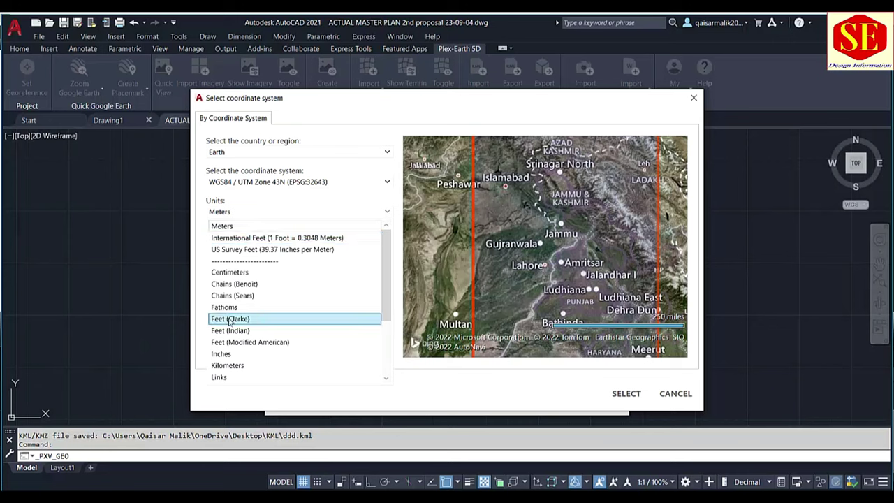
pyautogui.scroll(-1, 230, 330)
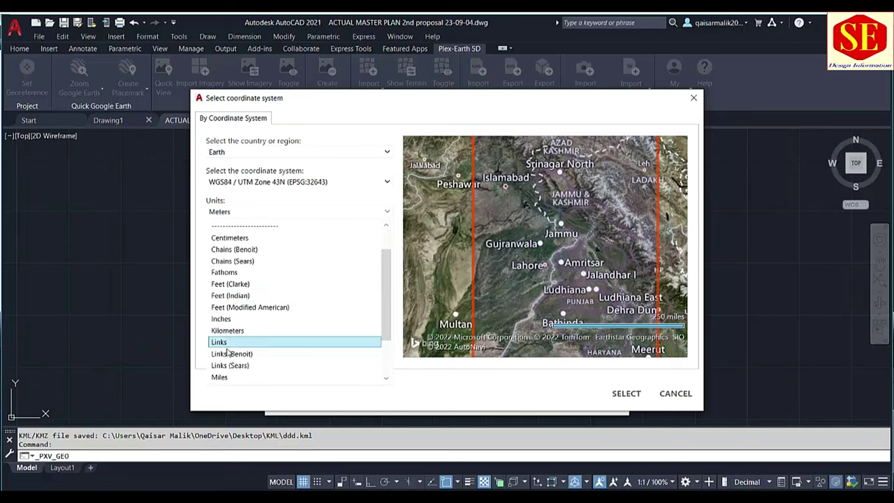
pyautogui.scroll(1, 231, 335)
pyautogui.click(231, 224)
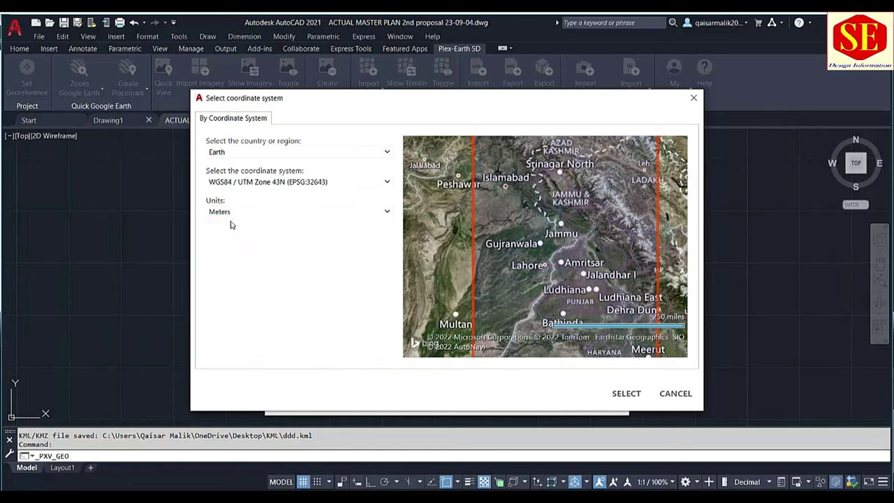
pyautogui.click(626, 393)
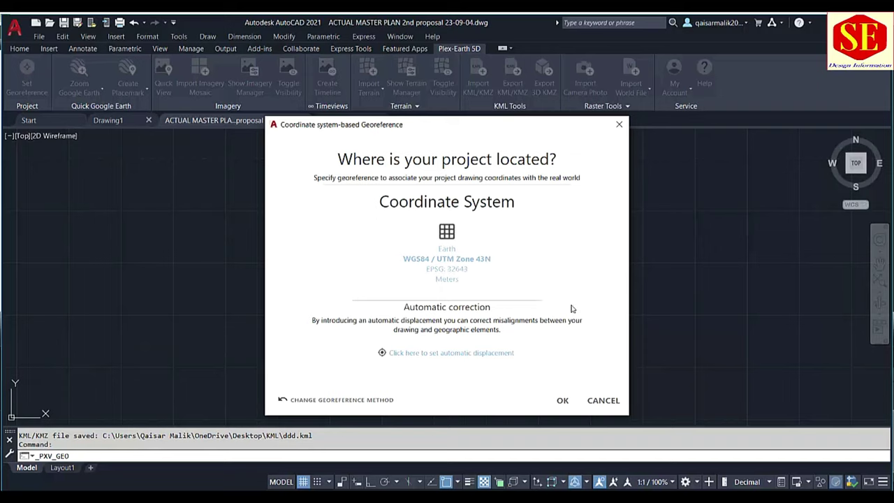
# Apply the georeference and start a KML export with all 7978 plan objects window-selected.
pyautogui.click(562, 401)
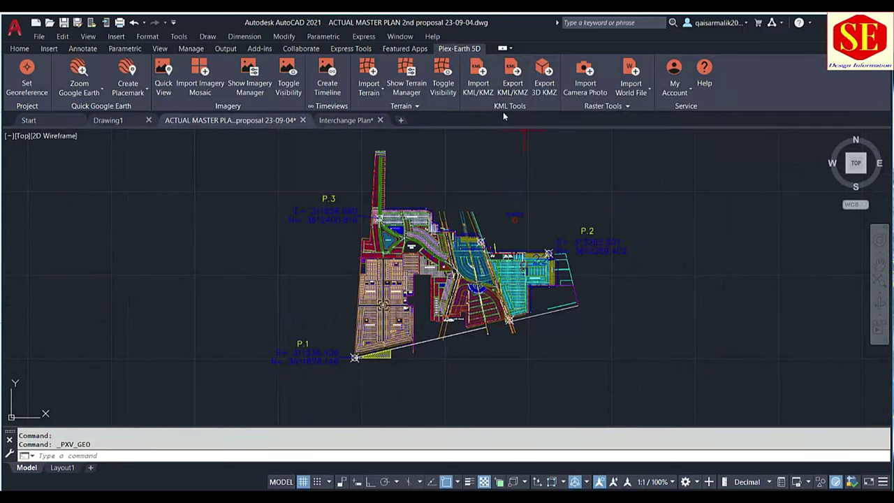
pyautogui.click(506, 78)
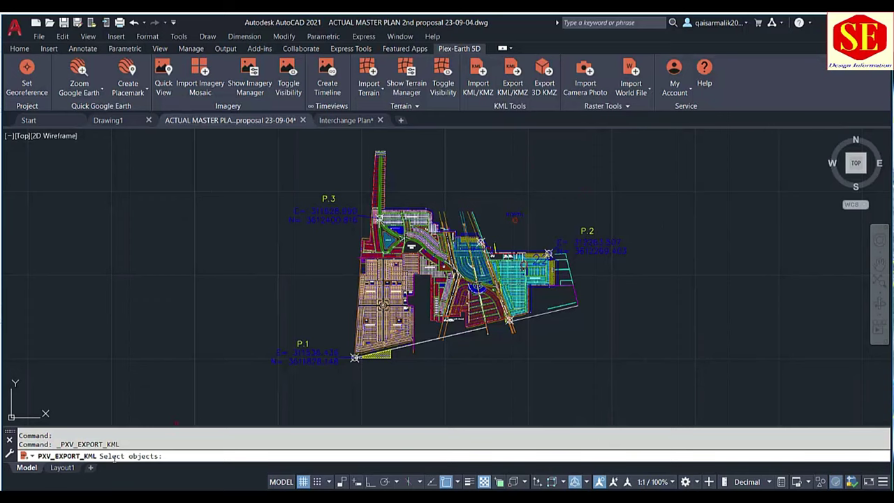
pyautogui.scroll(-2, 555, 241)
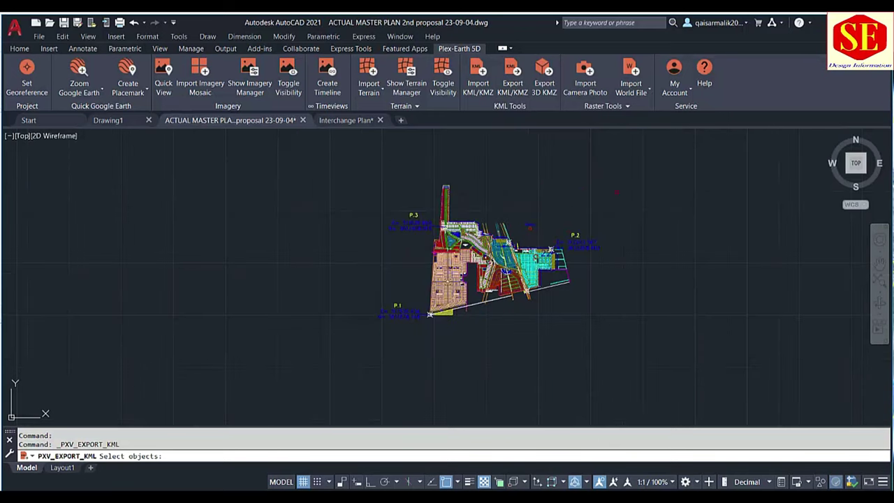
pyautogui.click(643, 158)
pyautogui.click(360, 315)
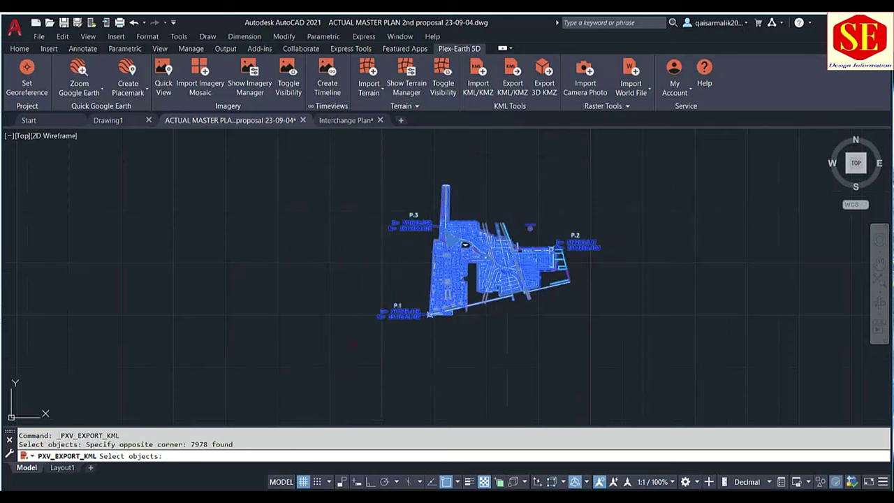
pyautogui.press('Return')
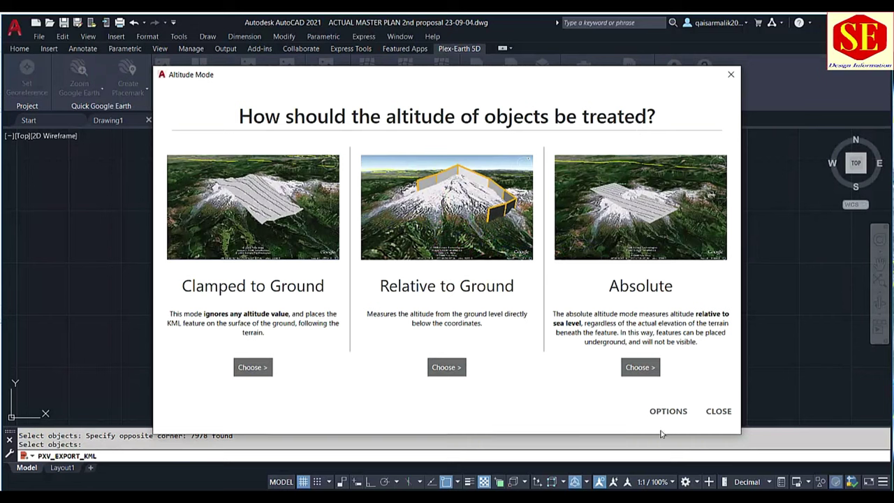
# Set KML export quality to High, altitude mode Clamped, and always ask for altitude mode.
pyautogui.click(676, 414)
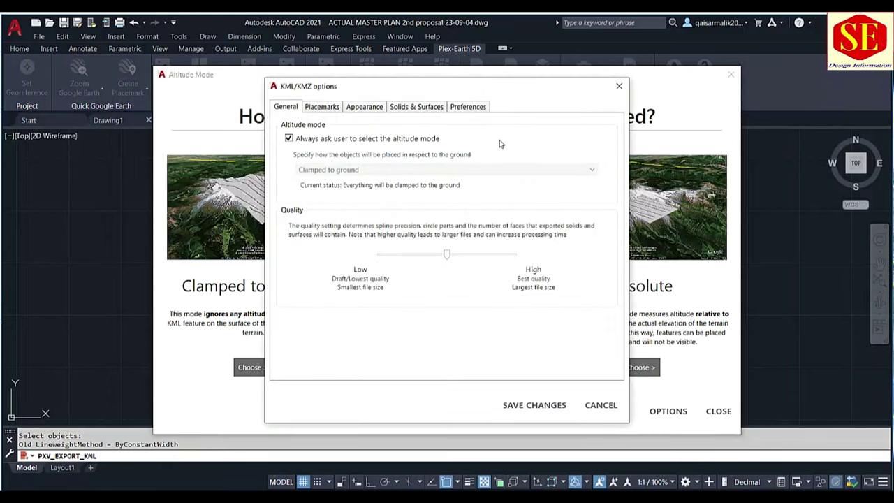
pyautogui.click(329, 144)
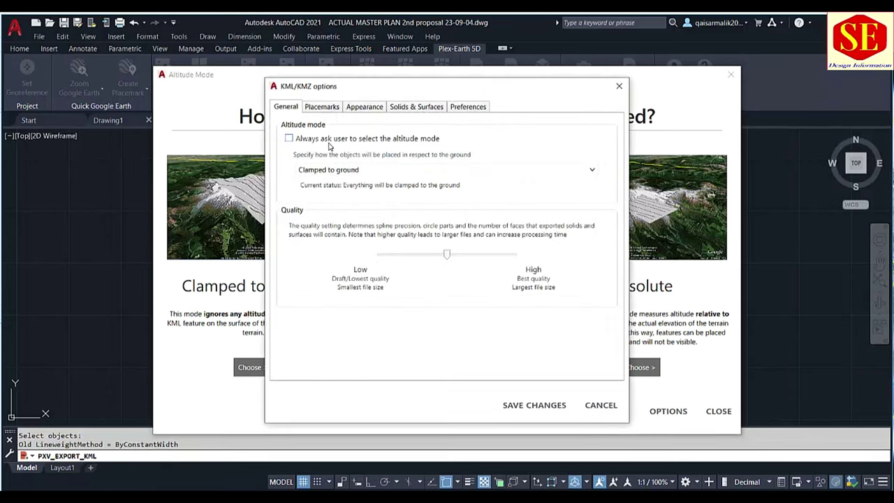
pyautogui.click(362, 171)
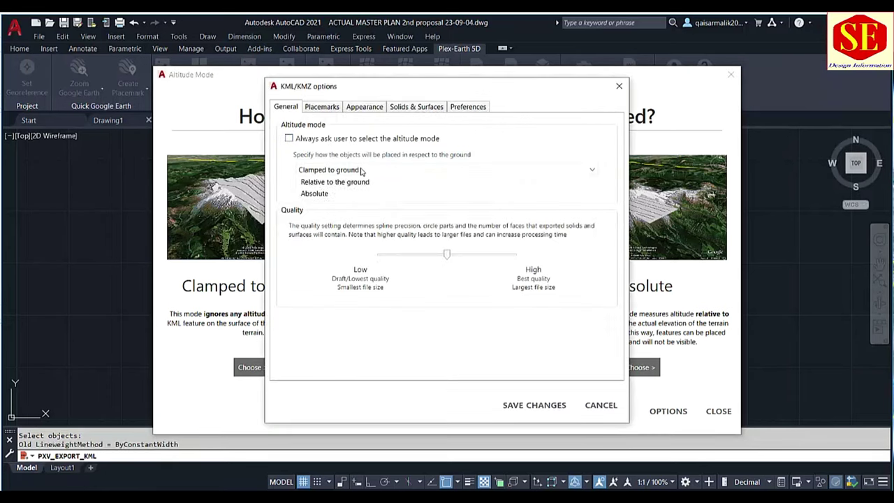
pyautogui.click(316, 184)
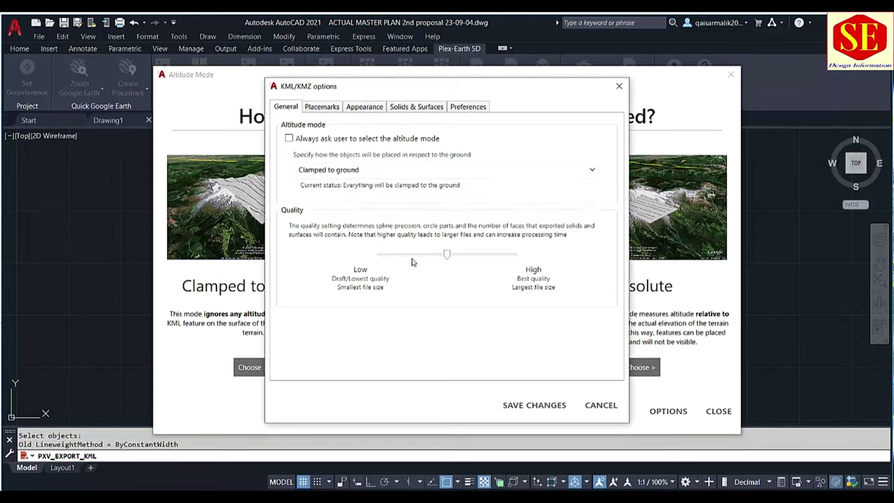
pyautogui.moveTo(447, 254); pyautogui.dragTo(517, 255)
pyautogui.click(288, 139)
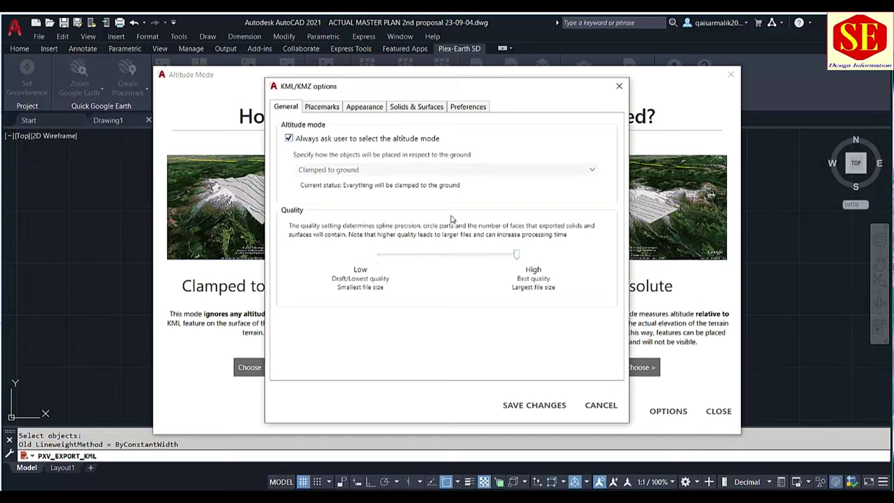
# Keep the default placemark icon, cancelling the browse for a custom image.
pyautogui.click(323, 108)
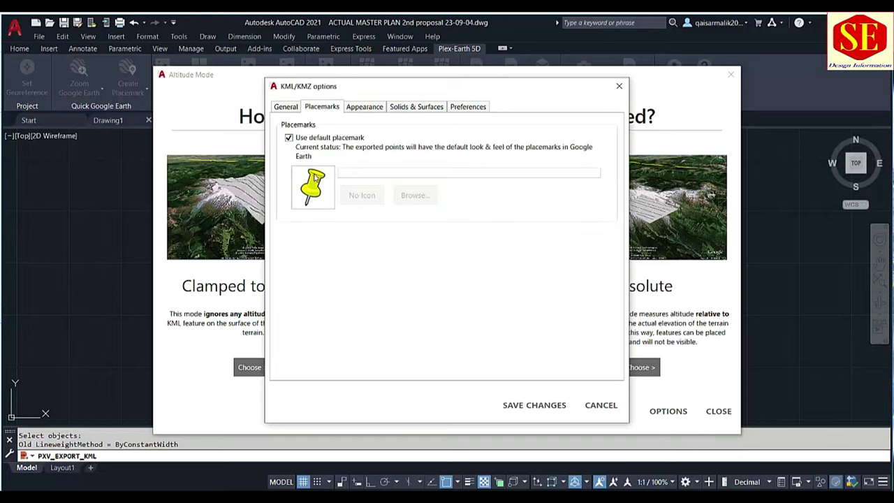
pyautogui.click(289, 137)
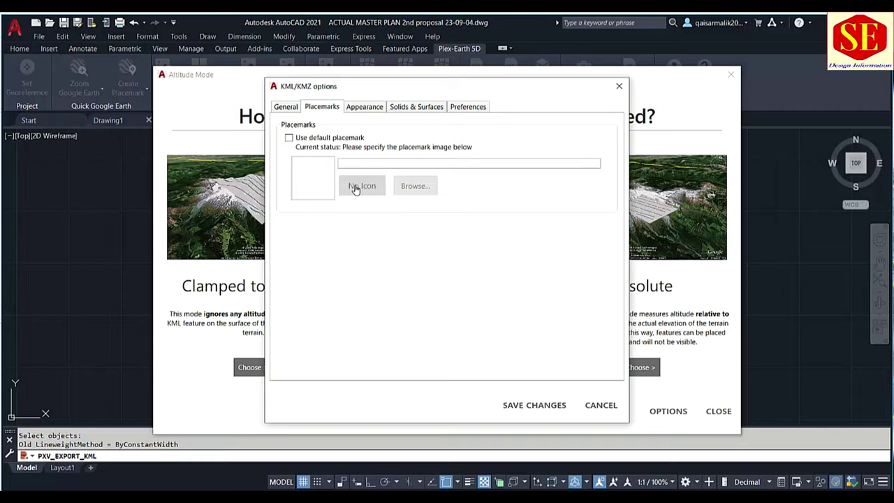
pyautogui.click(426, 186)
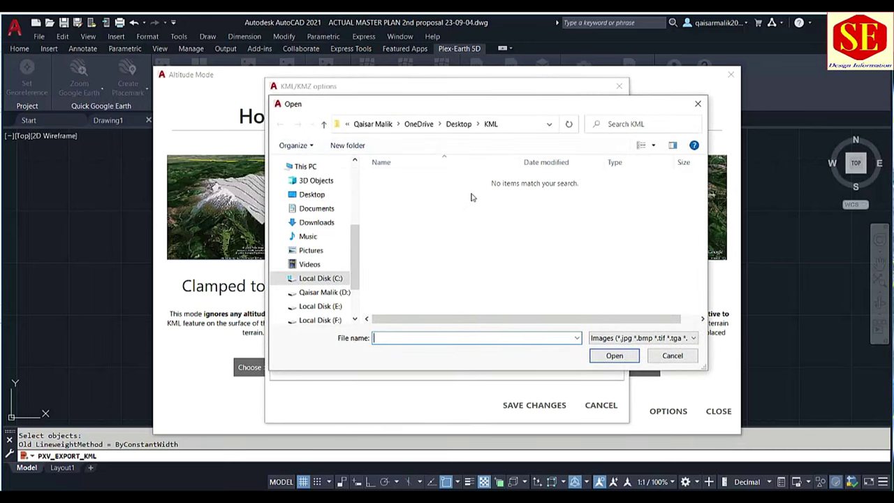
pyautogui.click(671, 356)
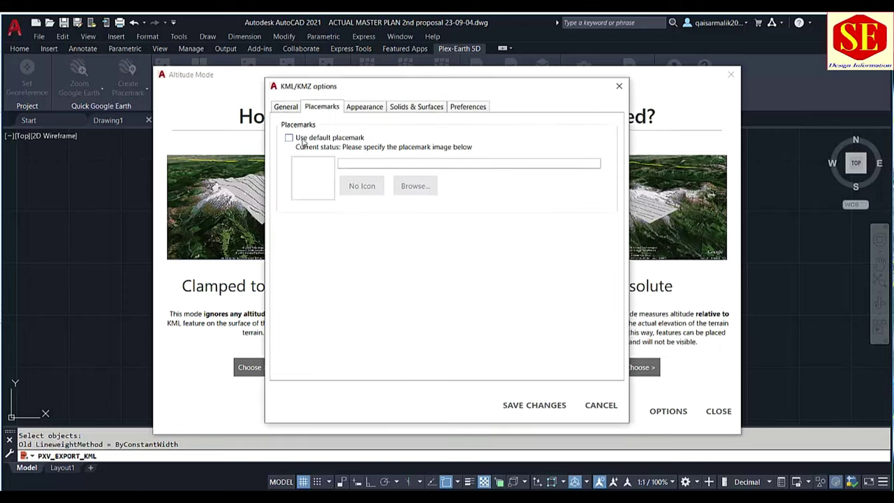
pyautogui.click(303, 140)
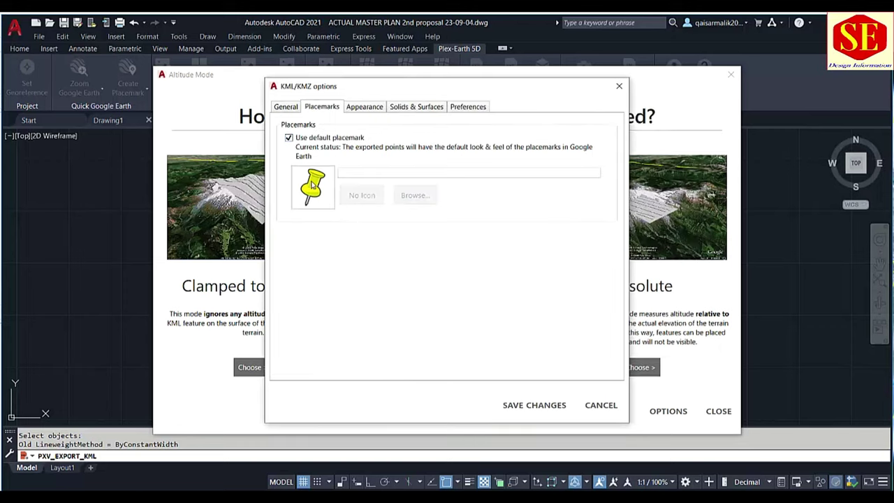
pyautogui.click(360, 112)
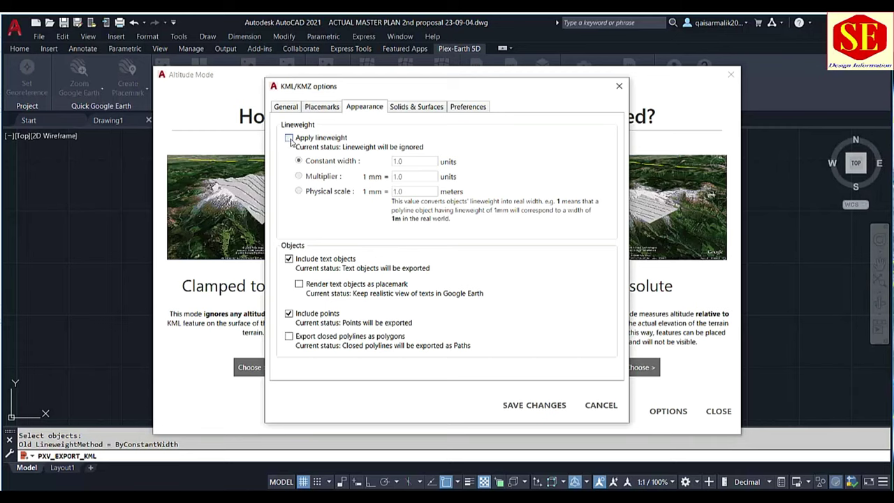
# Apply lineweight as a constant 1.0 width, keeping text and point export enabled.
pyautogui.click(289, 139)
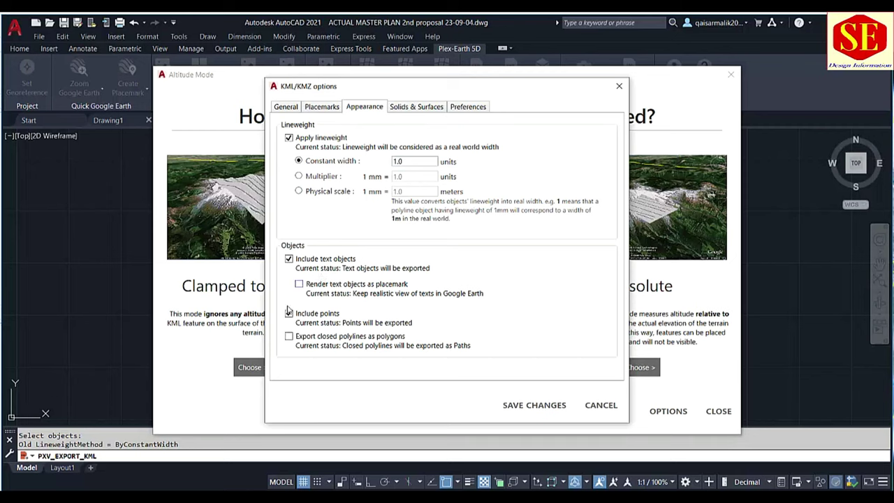
pyautogui.click(305, 262)
pyautogui.click(308, 263)
pyautogui.click(318, 318)
pyautogui.click(310, 316)
# Review the Solids & Surfaces and Preferences settings, then save the export options.
pyautogui.click(415, 108)
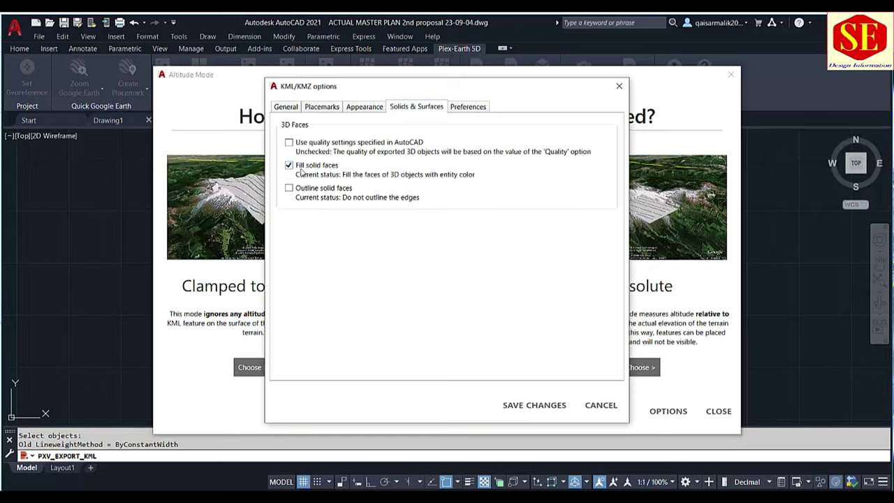
pyautogui.click(464, 110)
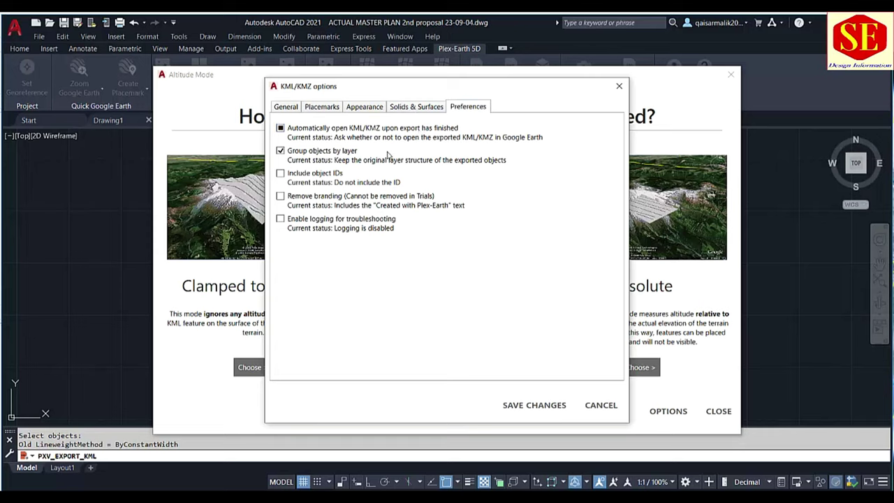
pyautogui.click(403, 106)
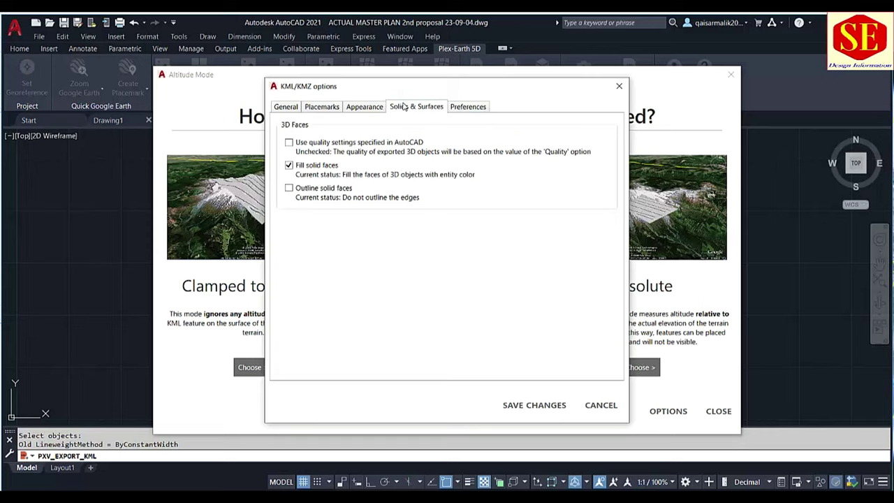
pyautogui.click(325, 107)
pyautogui.click(298, 107)
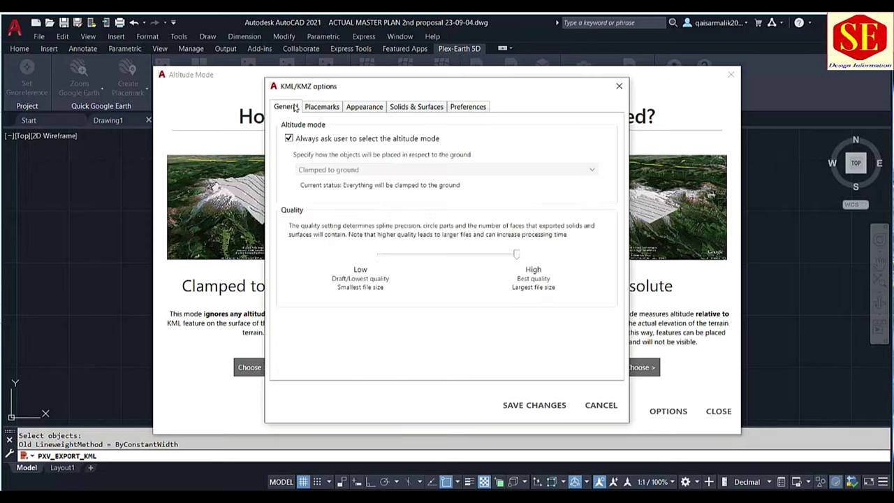
pyautogui.click(529, 407)
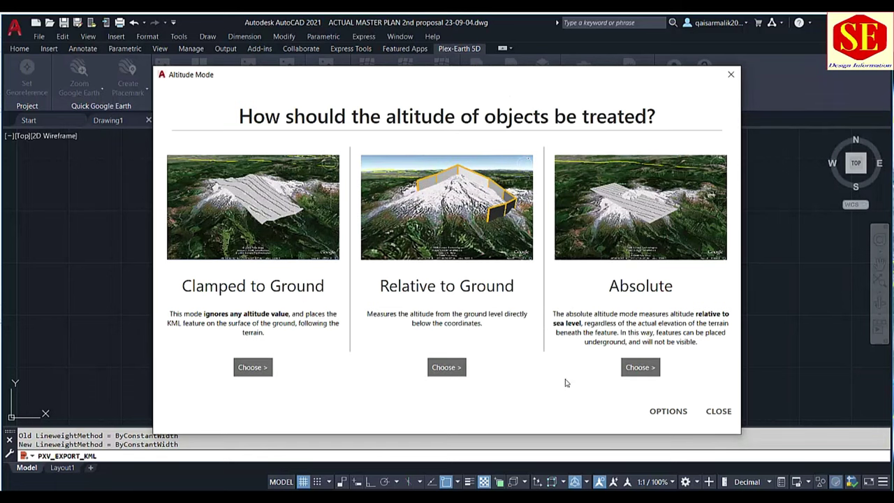
pyautogui.click(662, 410)
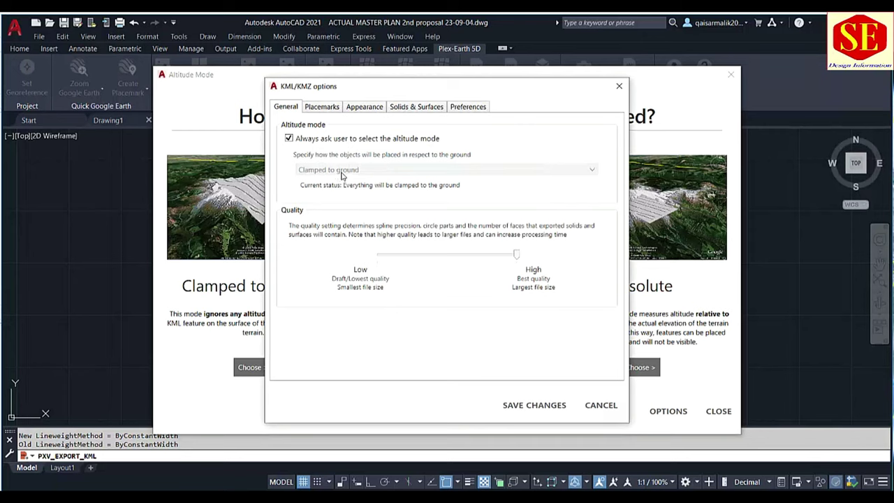
pyautogui.click(289, 139)
pyautogui.click(325, 169)
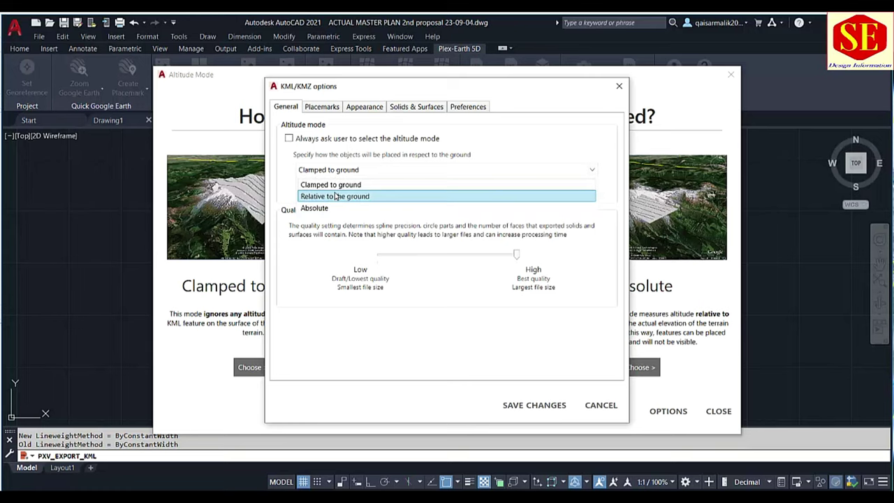
pyautogui.click(326, 184)
pyautogui.click(289, 138)
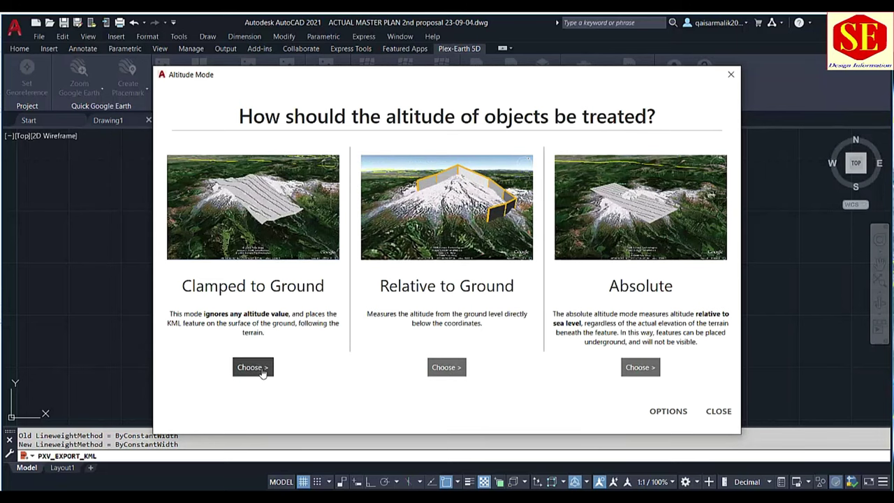
# Export the plan clamped to ground as KML (*.kml) file 'Xyz' in the KML folder.
pyautogui.click(264, 372)
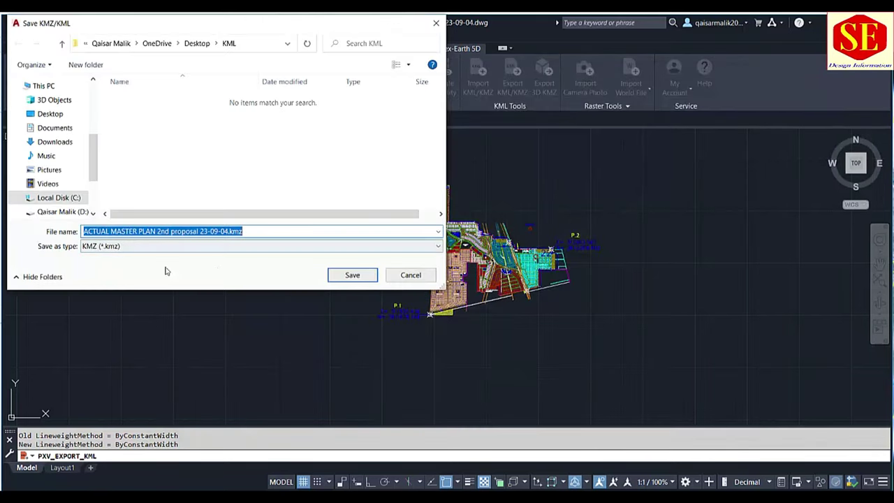
pyautogui.click(192, 246)
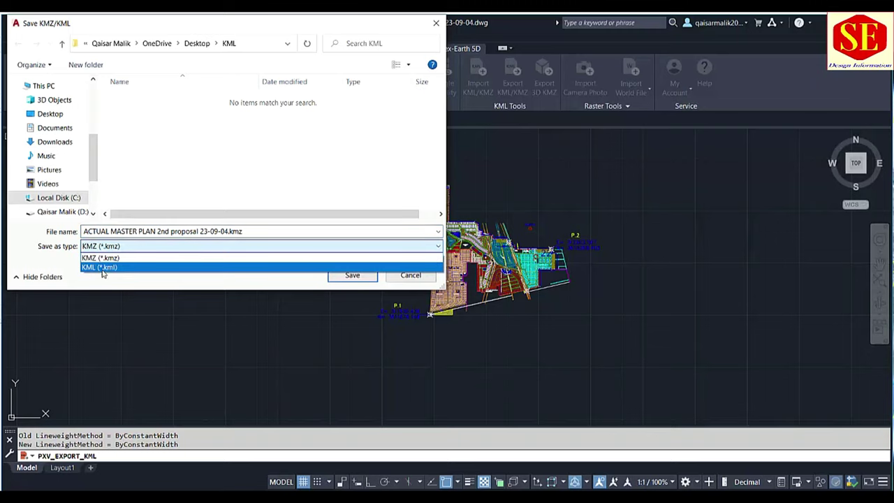
pyautogui.click(101, 267)
pyautogui.click(245, 230)
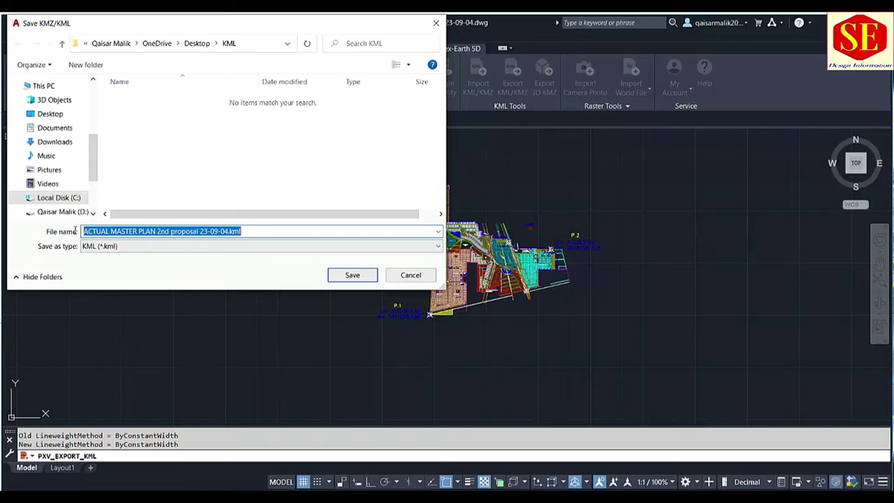
pyautogui.write('Xyz')
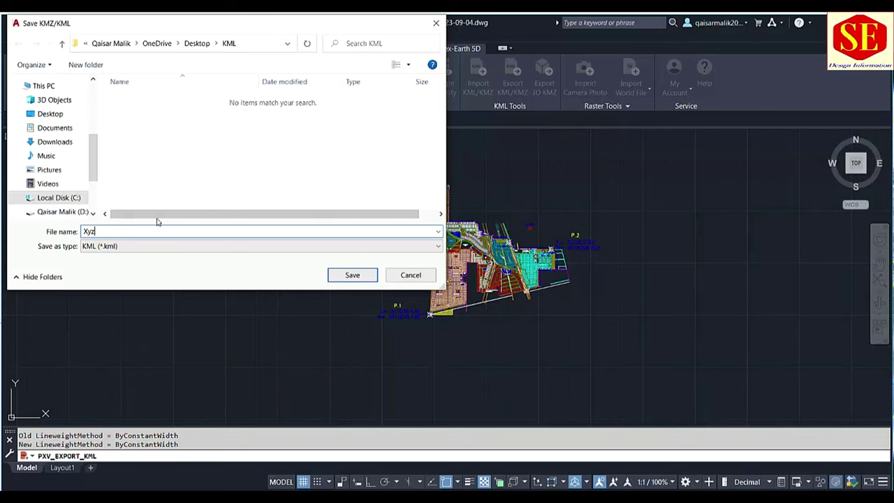
pyautogui.click(370, 281)
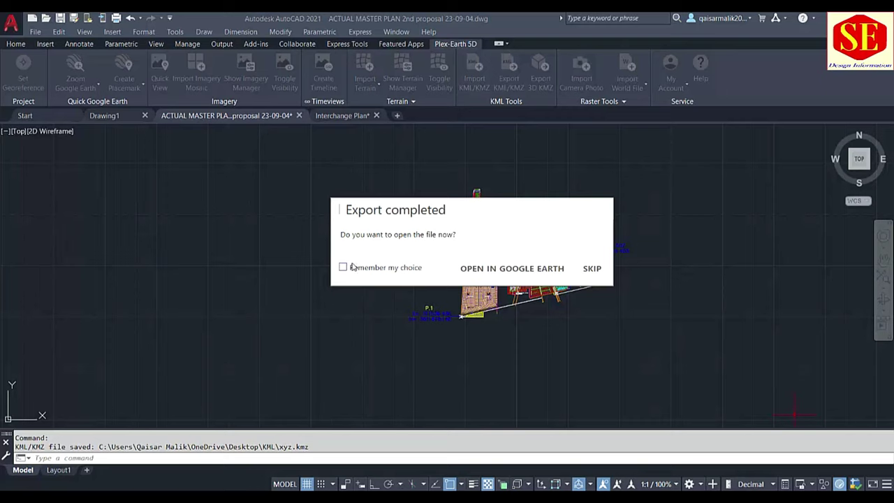
# Open the exported xyz file in Google Earth from the Export completed prompt.
pyautogui.click(489, 269)
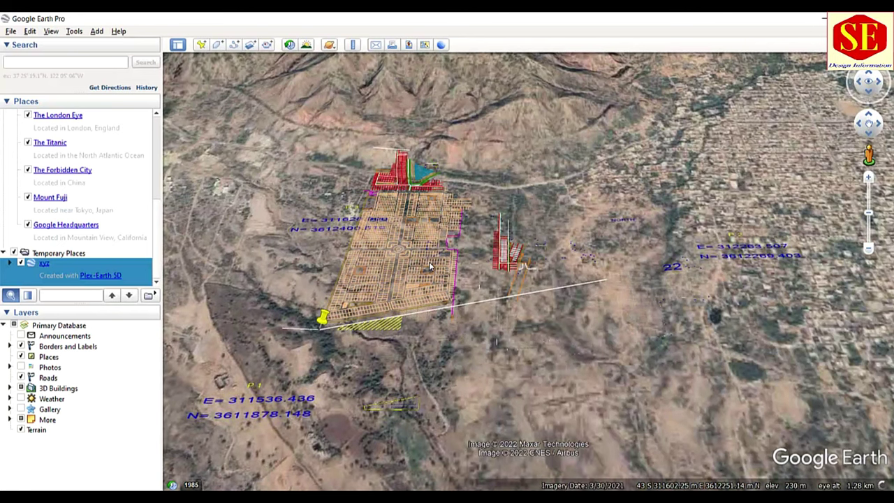
# Zoom and pan Google Earth to locate the exported master plan overlay.
pyautogui.scroll(3, 447, 259)
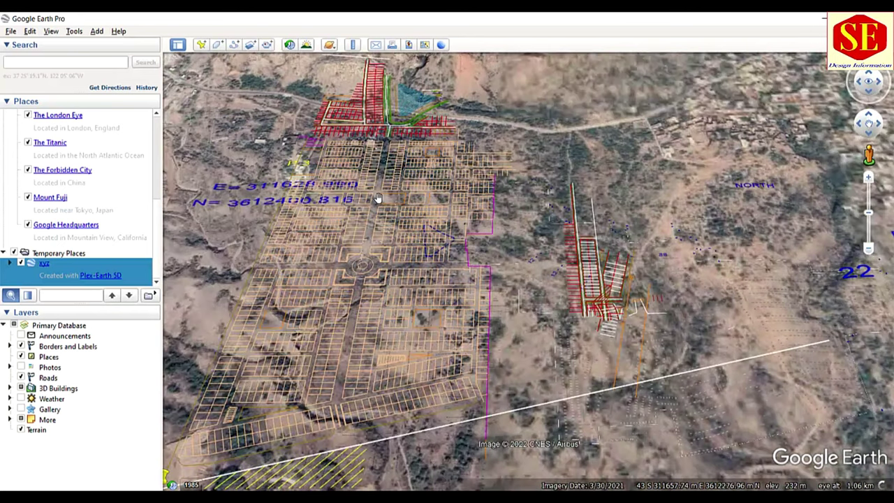
pyautogui.scroll(2, 388, 189)
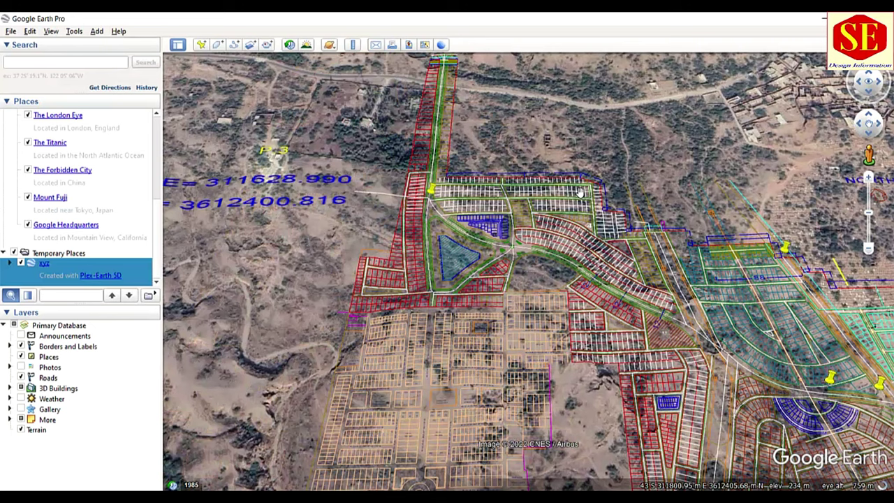
pyautogui.scroll(-1, 580, 193)
pyautogui.scroll(-1, 574, 254)
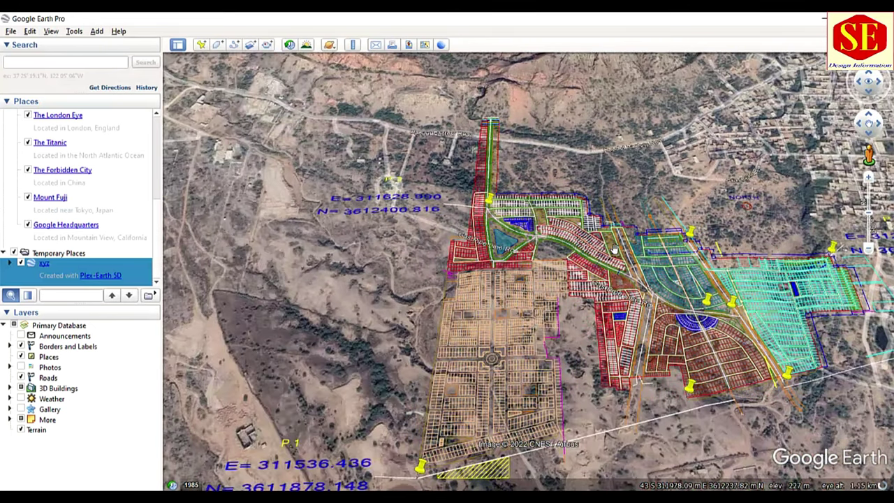
pyautogui.moveTo(695, 262); pyautogui.dragTo(541, 202)
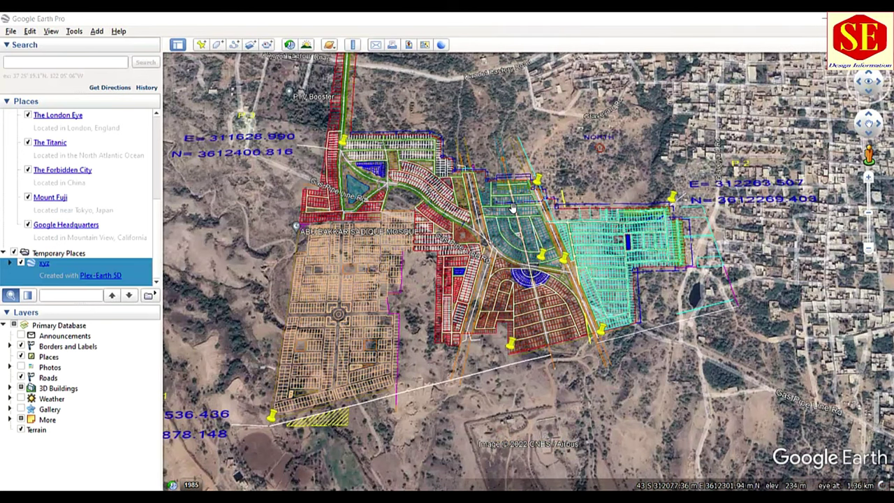
pyautogui.scroll(3, 525, 224)
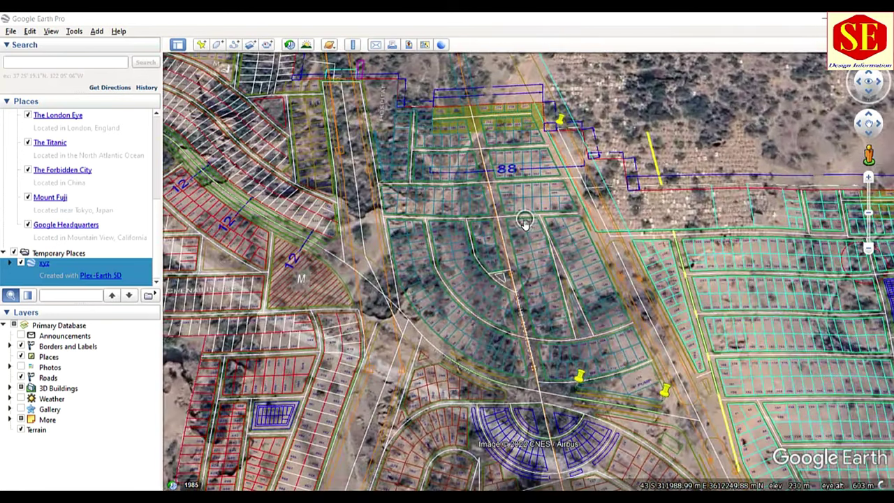
pyautogui.scroll(2, 583, 261)
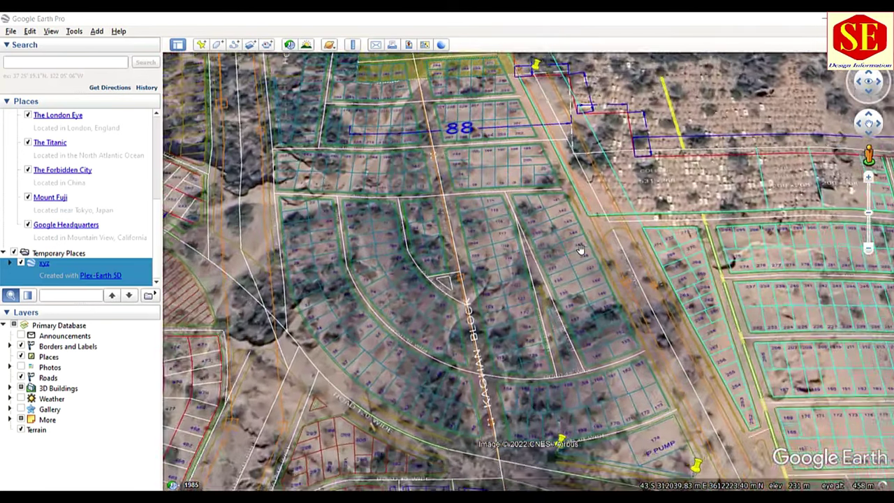
pyautogui.scroll(2, 580, 243)
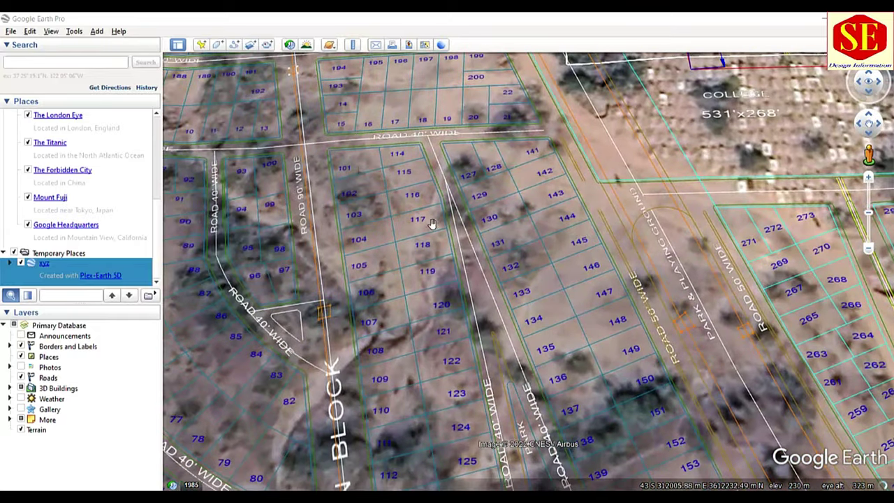
# Center the whole plan layout in view and reselect the xyz entry in Temporary Places.
pyautogui.moveTo(330, 407); pyautogui.dragTo(449, 321)
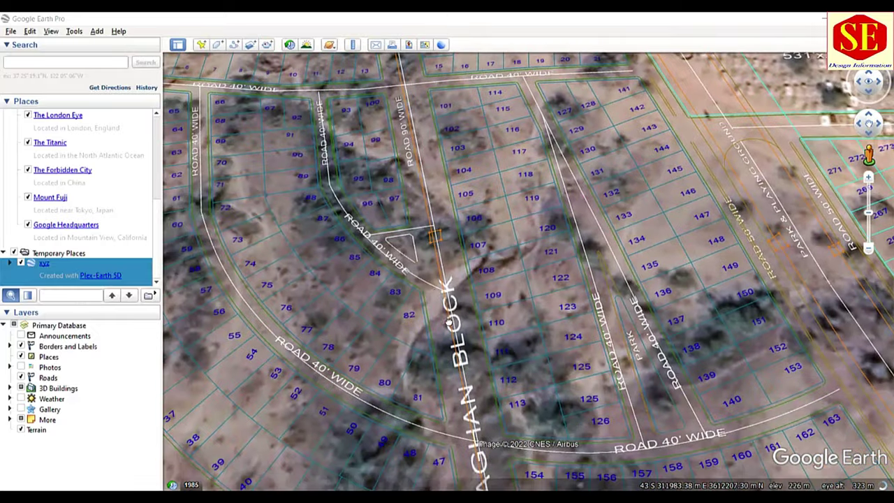
pyautogui.scroll(-2, 384, 269)
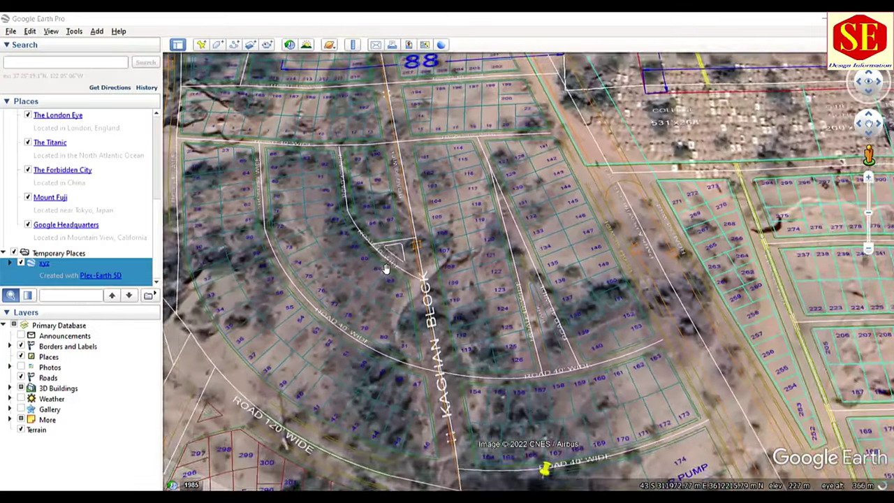
pyautogui.scroll(-2, 384, 269)
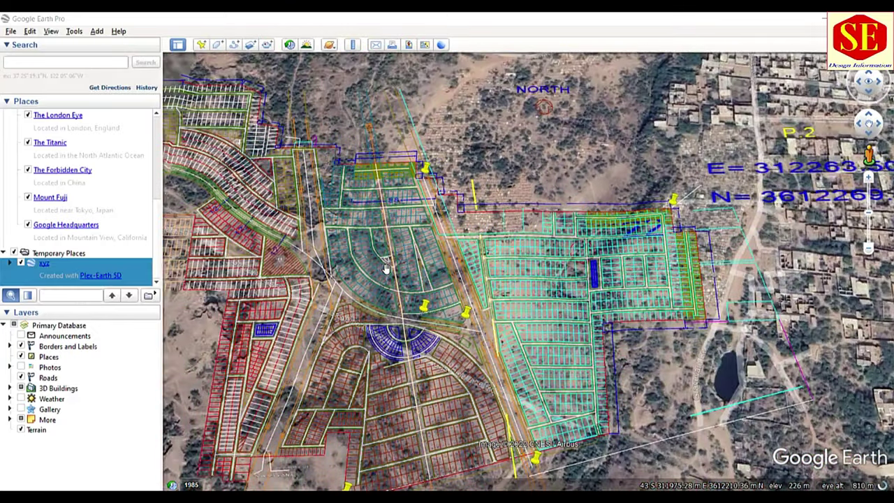
pyautogui.scroll(-3, 384, 269)
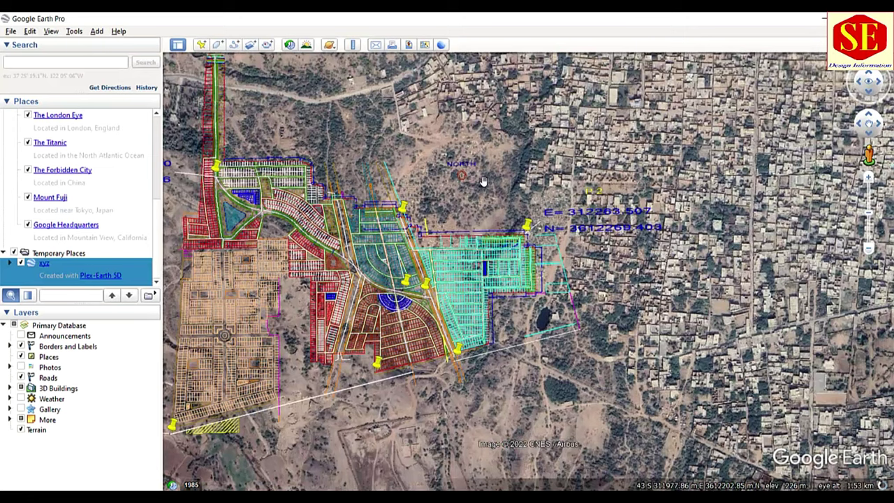
pyautogui.moveTo(494, 181); pyautogui.dragTo(632, 206)
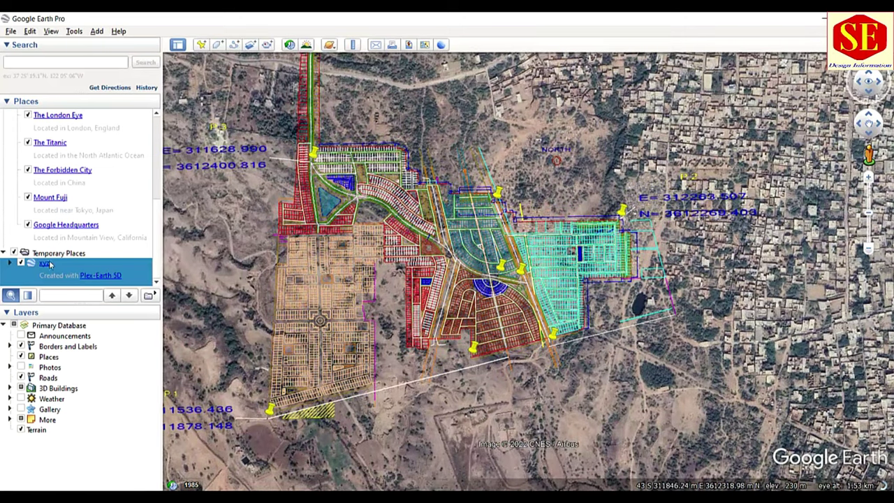
pyautogui.click(132, 187)
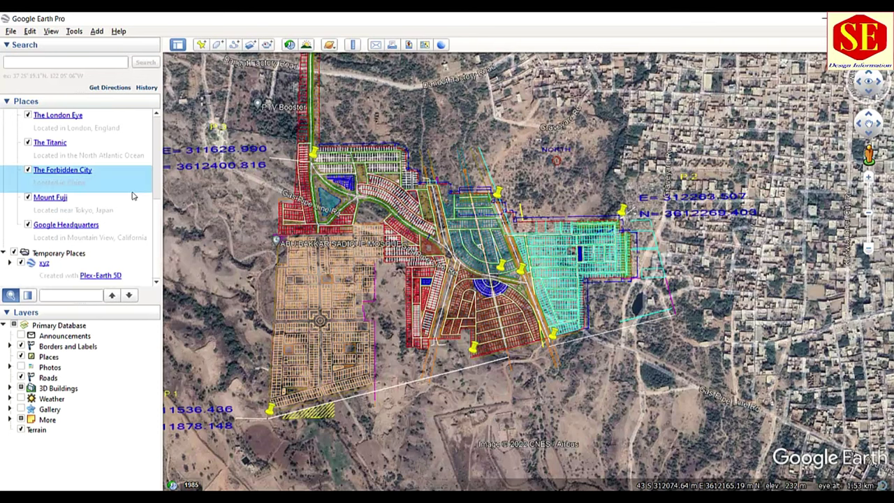
pyautogui.click(46, 270)
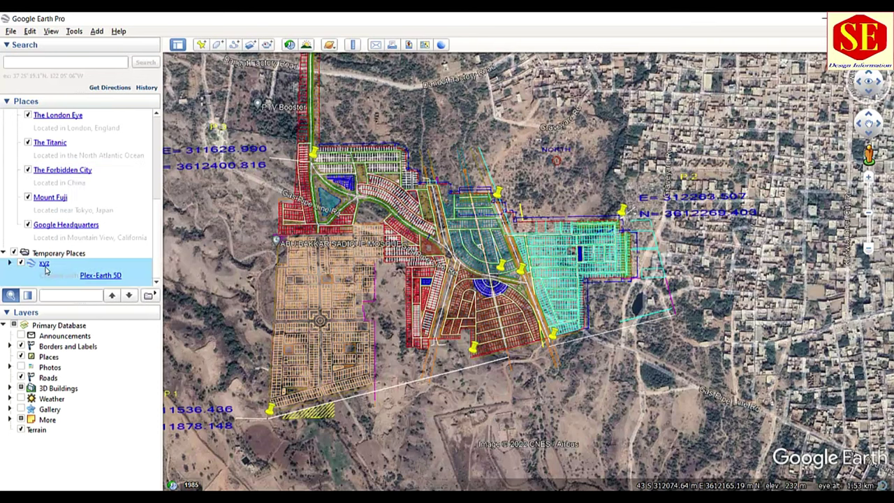
pyautogui.scroll(-3, 536, 271)
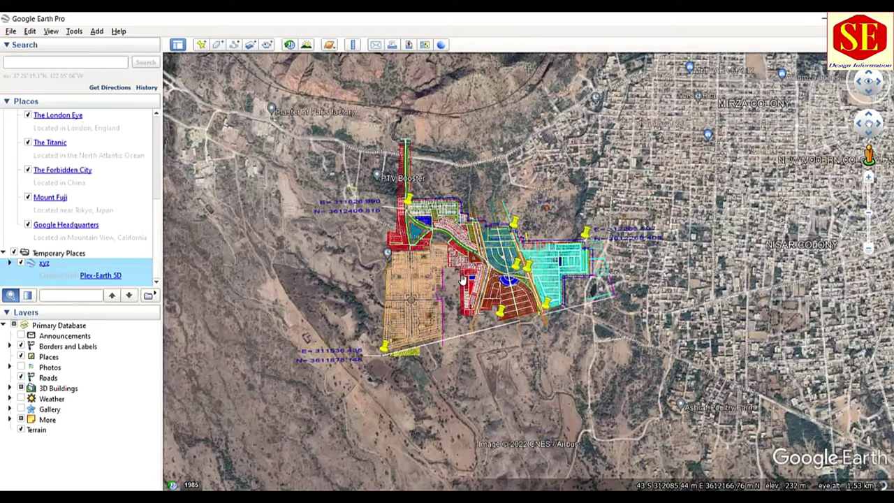
pyautogui.scroll(-2, 462, 279)
pyautogui.scroll(-3, 462, 278)
pyautogui.scroll(-2, 462, 278)
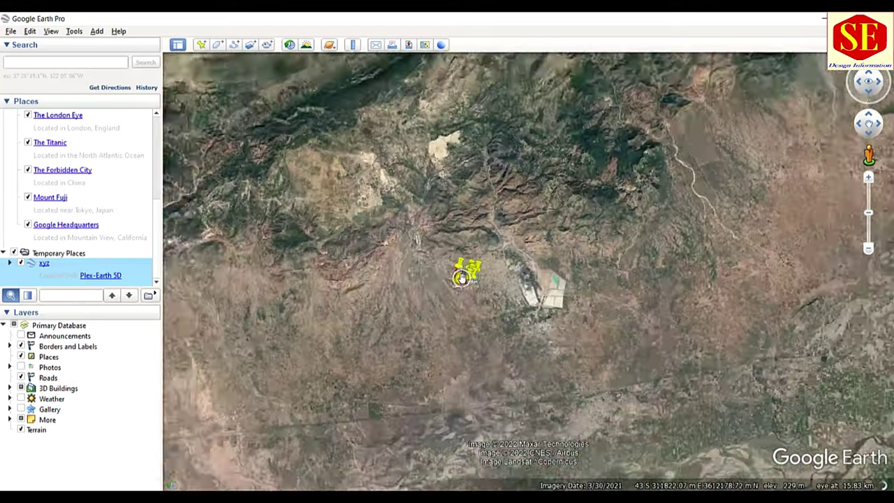
pyautogui.scroll(-3, 462, 278)
pyautogui.scroll(-3, 464, 277)
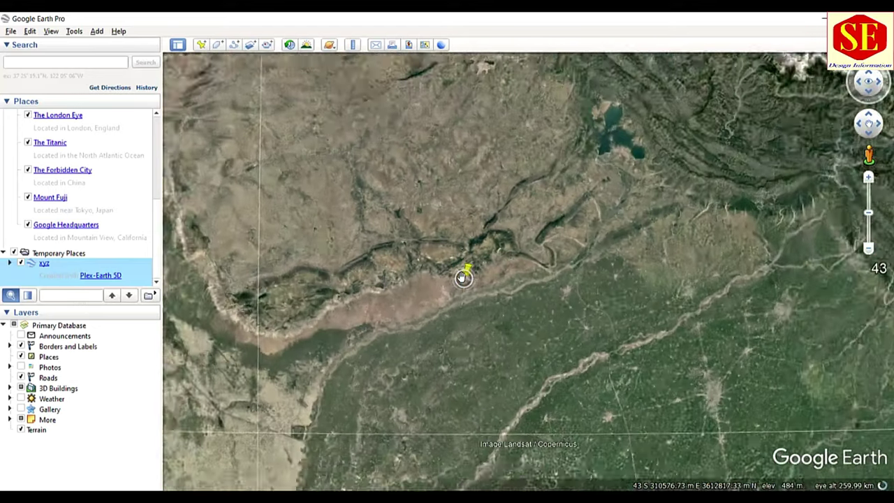
pyautogui.scroll(-2, 464, 277)
pyautogui.scroll(-2, 464, 276)
pyautogui.scroll(-2, 461, 276)
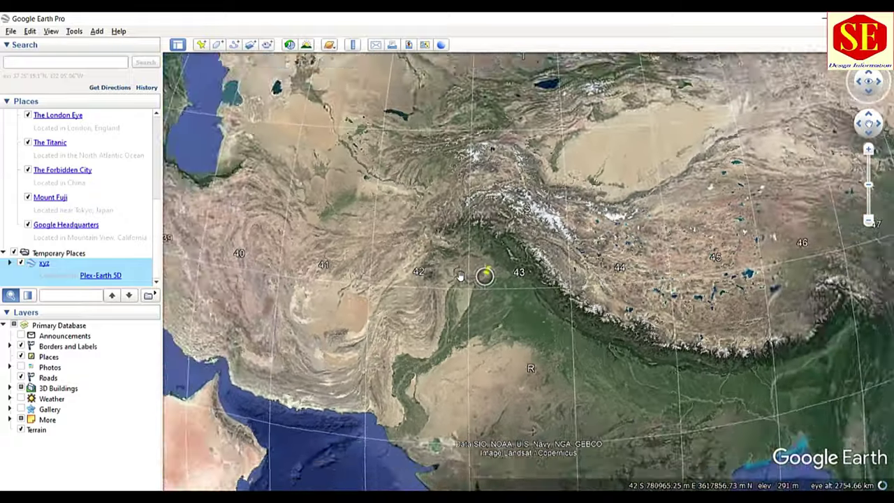
pyautogui.scroll(-2, 458, 274)
pyautogui.scroll(-2, 458, 274)
pyautogui.scroll(-2, 458, 274)
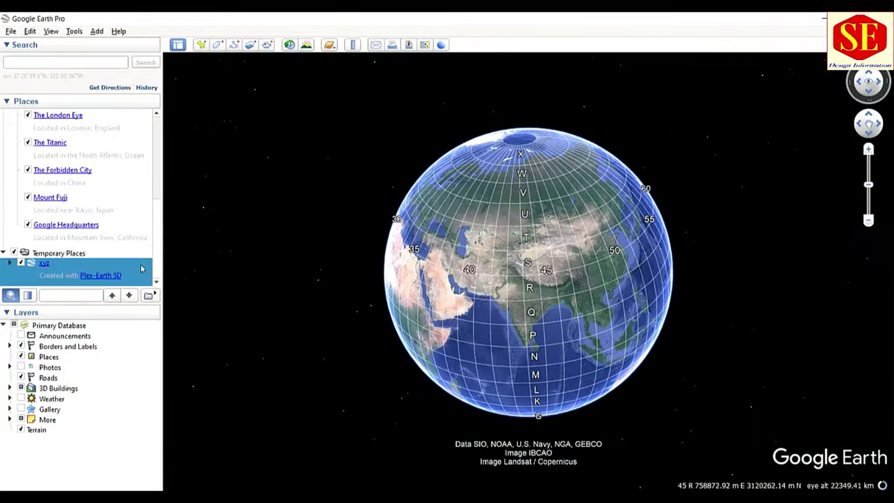
pyautogui.moveTo(664, 363); pyautogui.dragTo(594, 265)
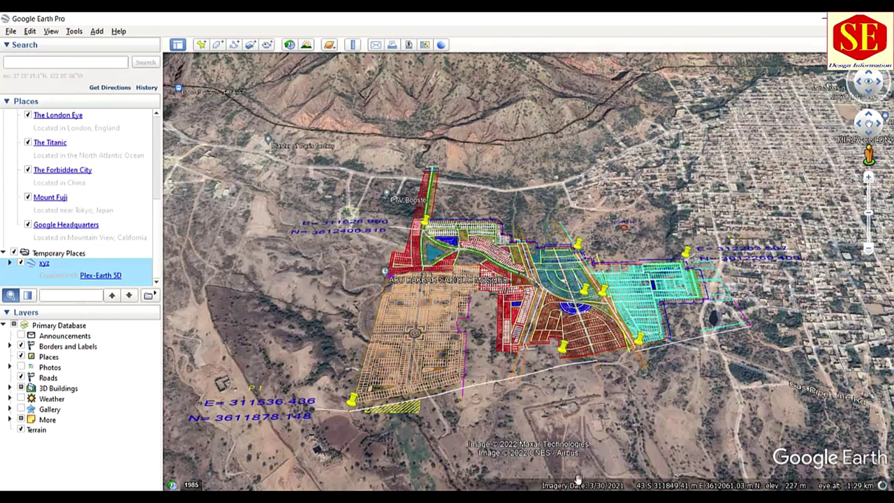
# Switch back to AutoCAD and zoom out to show the full master plan.
pyautogui.click(590, 454)
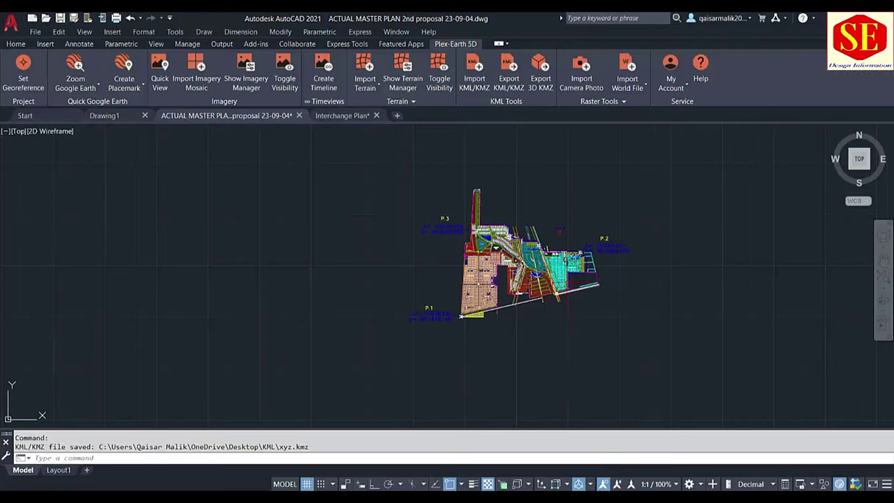
pyautogui.scroll(5, 534, 264)
pyautogui.scroll(-2, 754, 419)
pyautogui.scroll(-1, 754, 419)
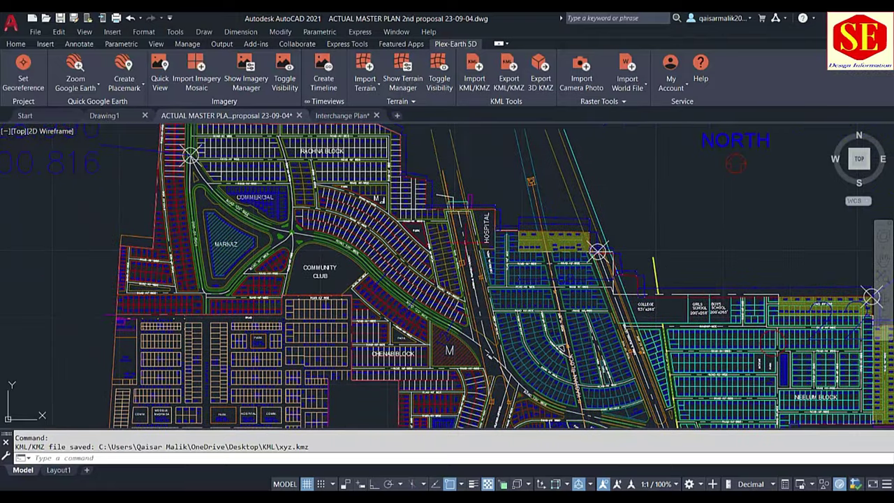
pyautogui.scroll(-1, 754, 419)
pyautogui.scroll(-2, 433, 217)
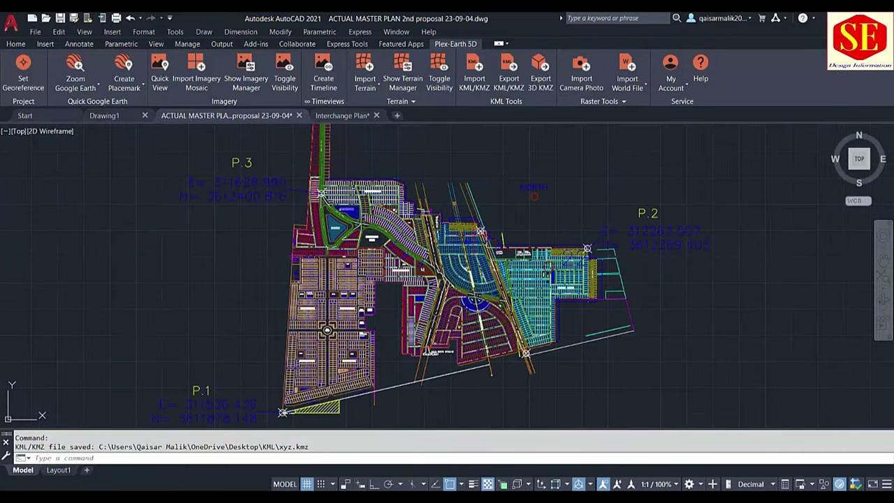
pyautogui.scroll(-2, 433, 216)
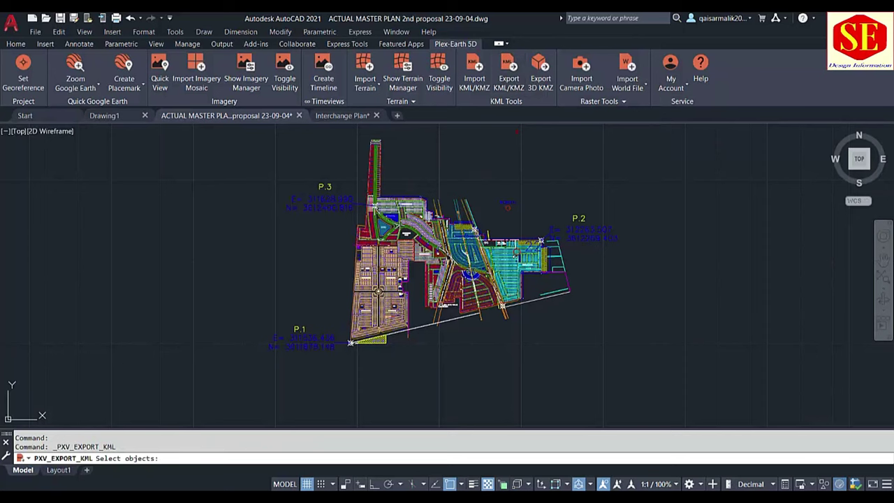
# Window-select all 7978 master plan objects for the KML export.
pyautogui.scroll(-2, 559, 173)
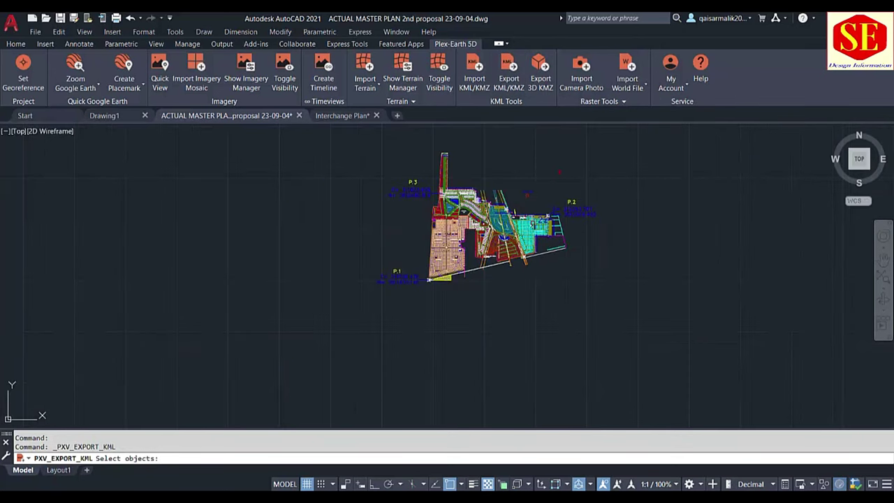
pyautogui.click(639, 127)
pyautogui.click(338, 304)
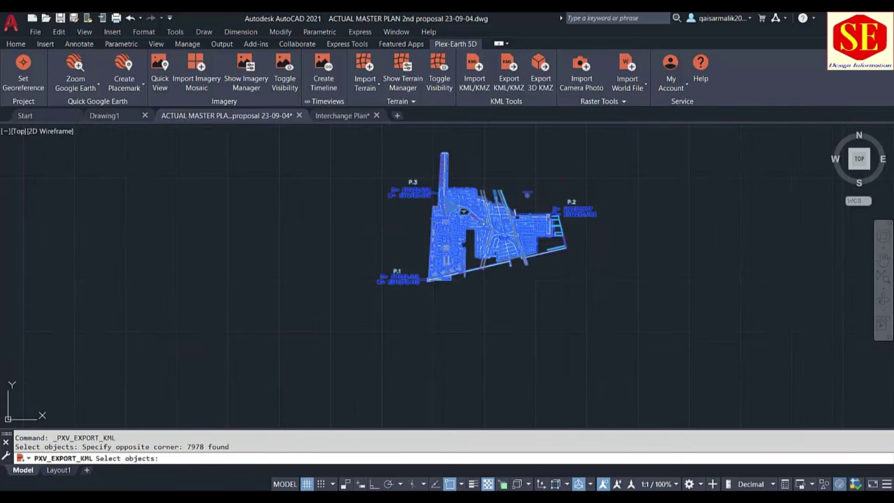
pyautogui.press('Return')
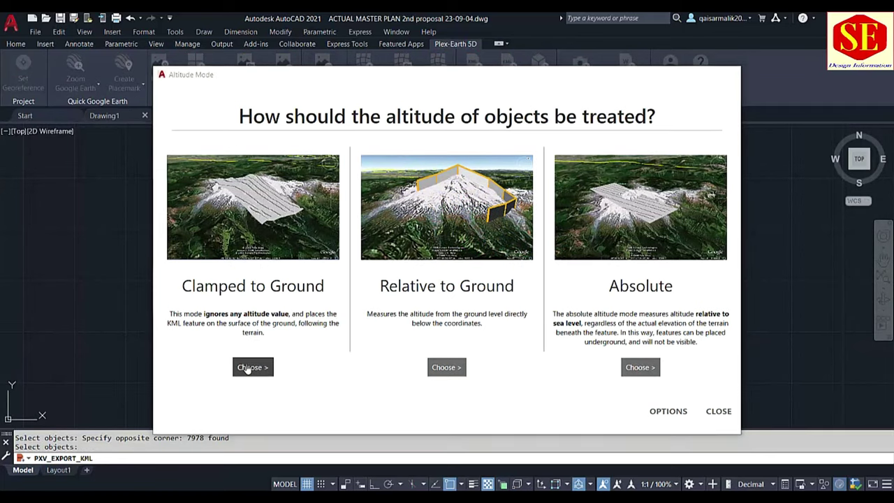
# Export clamped to ground as KML file 'ABC' in the KML folder.
pyautogui.click(245, 368)
pyautogui.click(112, 244)
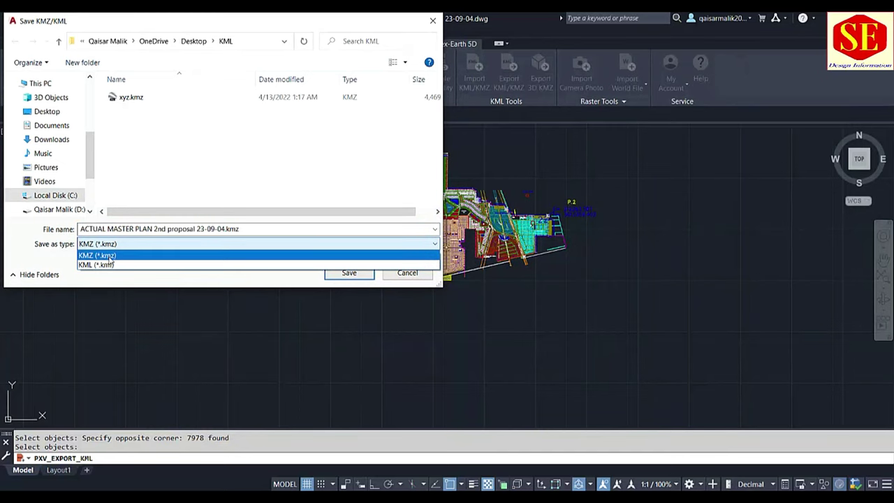
pyautogui.click(105, 265)
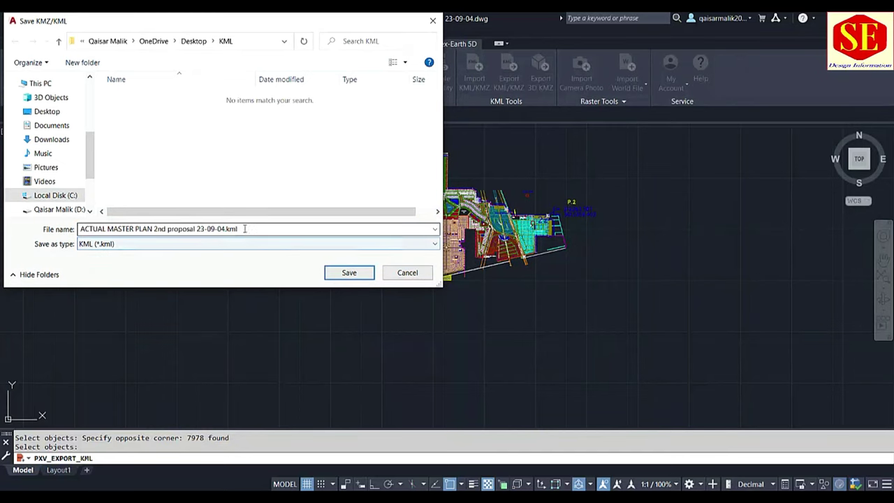
pyautogui.click(244, 228)
pyautogui.write('ABC')
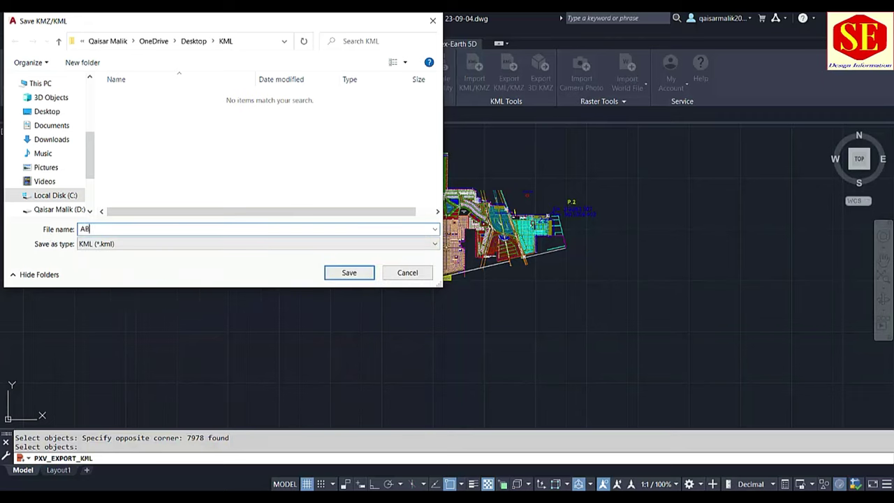
pyautogui.click(358, 272)
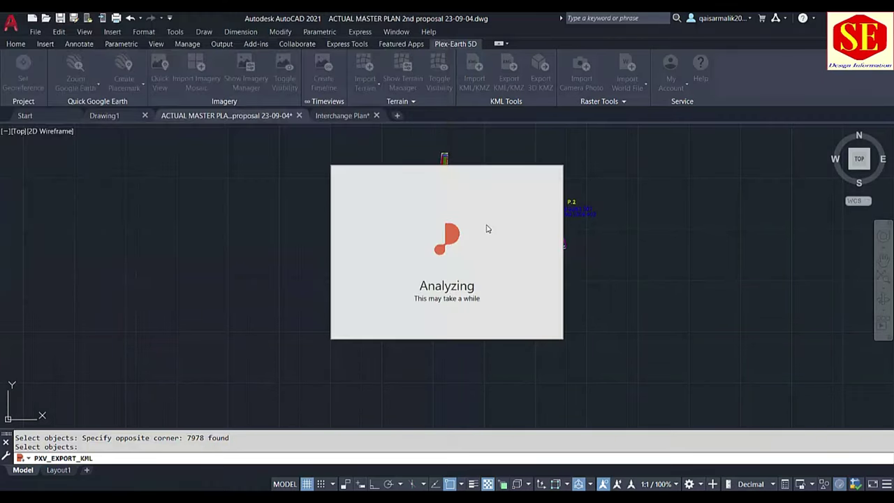
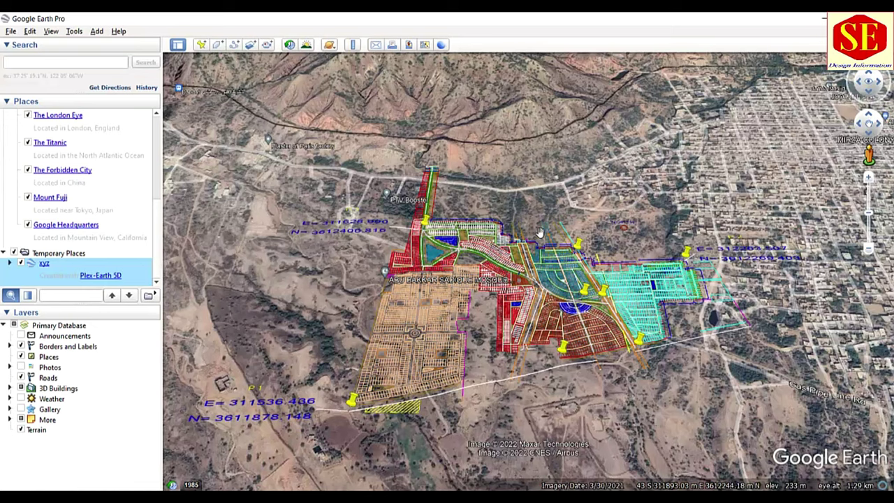
# Delete the xyz overlay from Temporary Places and zoom out over the bare imagery.
pyautogui.rightClick(56, 266)
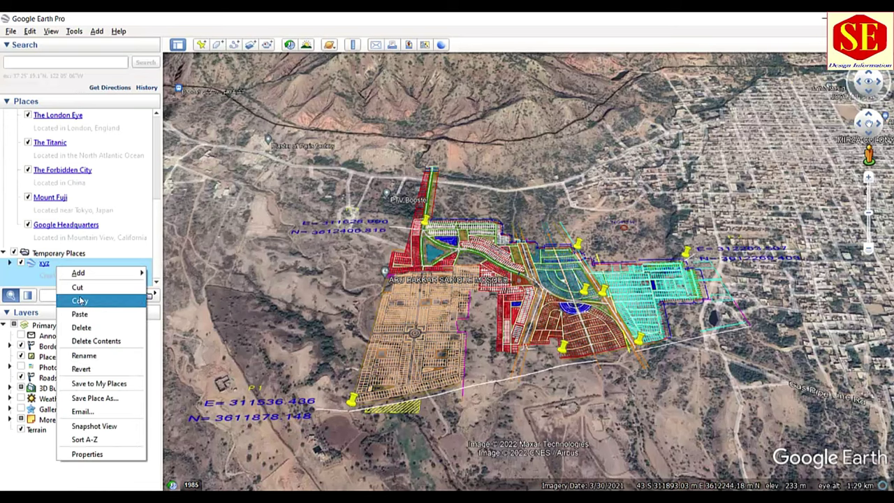
pyautogui.click(97, 328)
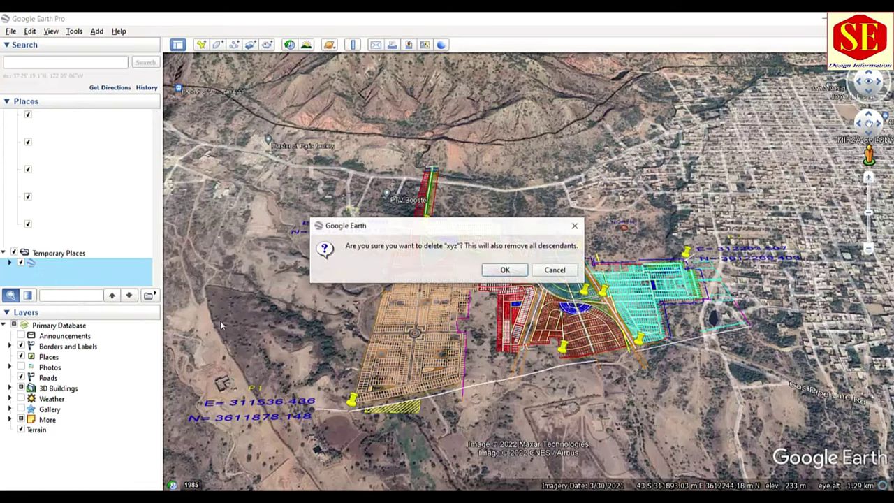
pyautogui.click(507, 268)
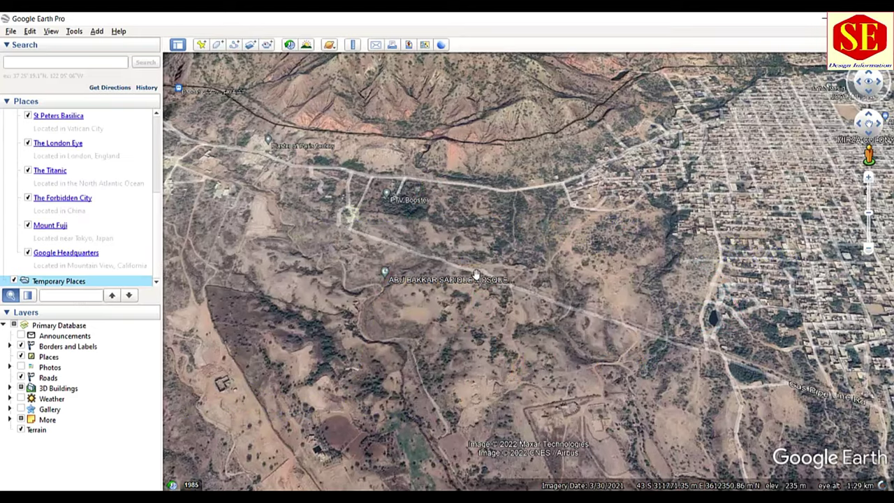
pyautogui.scroll(-5, 497, 236)
pyautogui.scroll(-5, 497, 236)
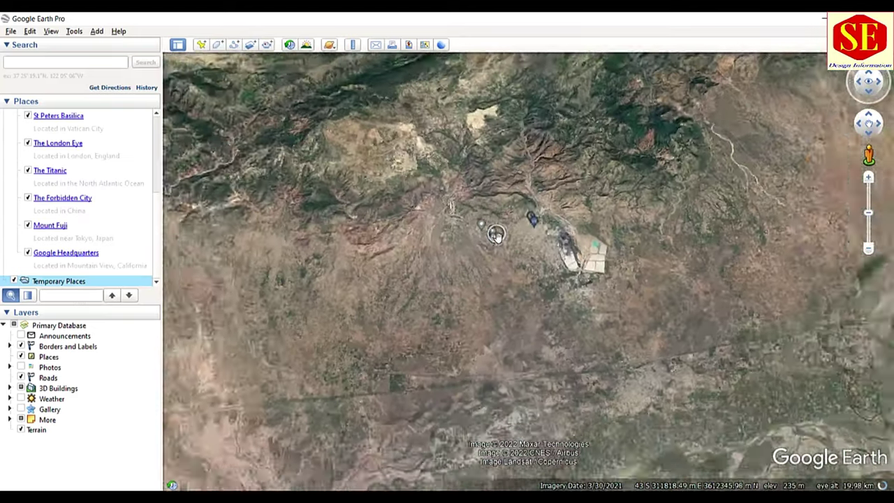
pyautogui.scroll(-3, 554, 223)
pyautogui.scroll(-3, 554, 223)
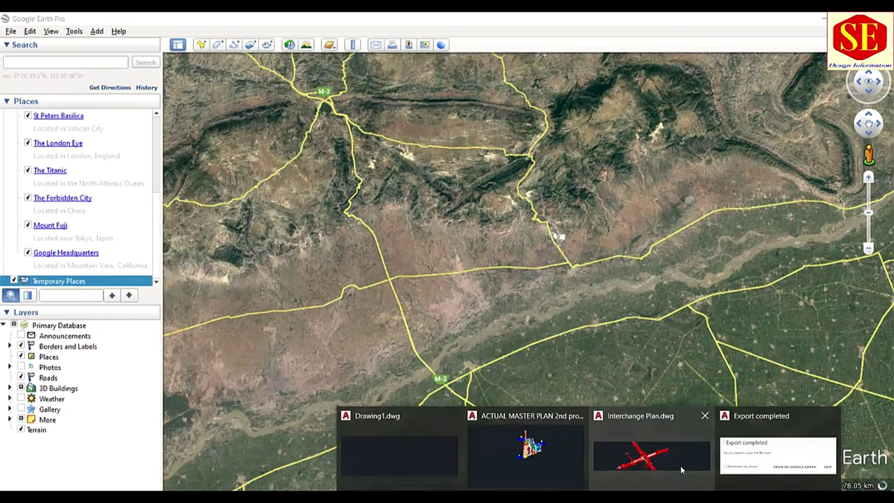
# Open the exported ABC.kml in Google Earth from AutoCAD's Export completed prompt.
pyautogui.click(768, 447)
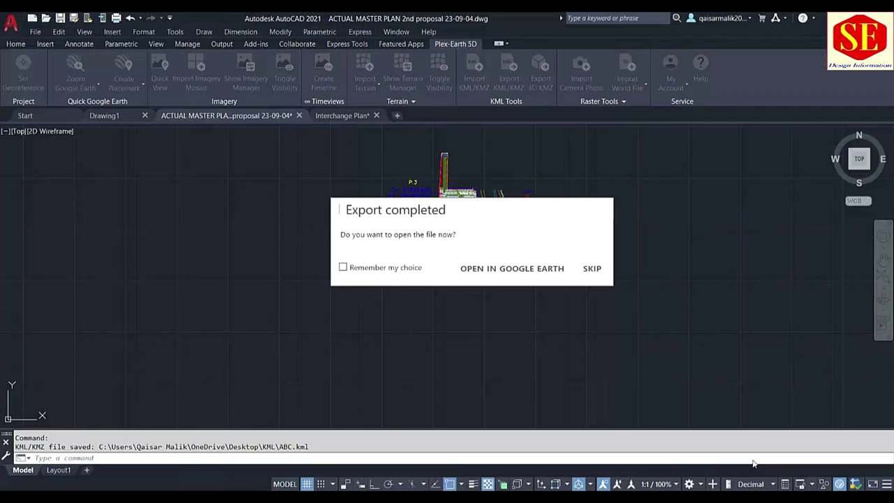
pyautogui.click(498, 272)
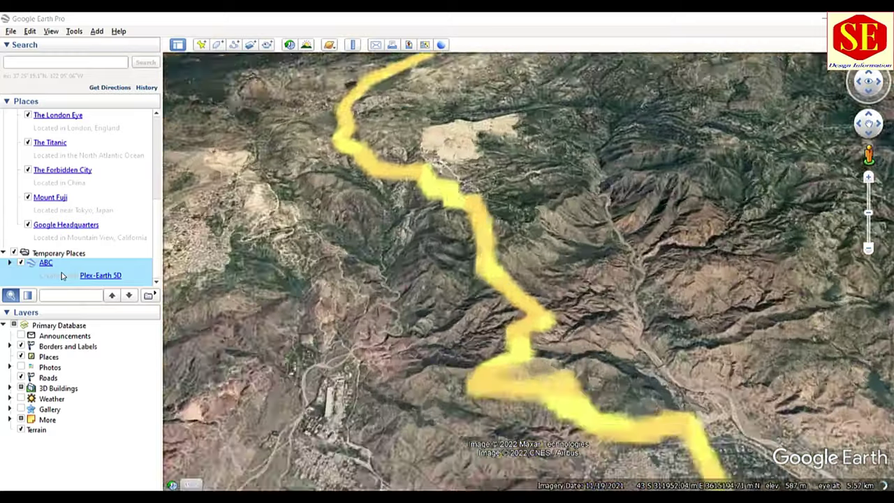
# Zoom into the ABC plot layout and pan toward the western orange plots.
pyautogui.scroll(3, 638, 315)
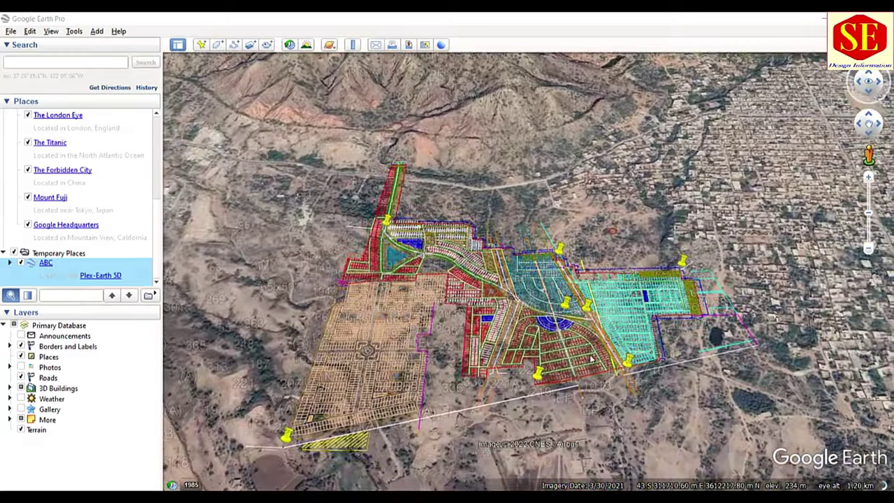
pyautogui.scroll(2, 638, 316)
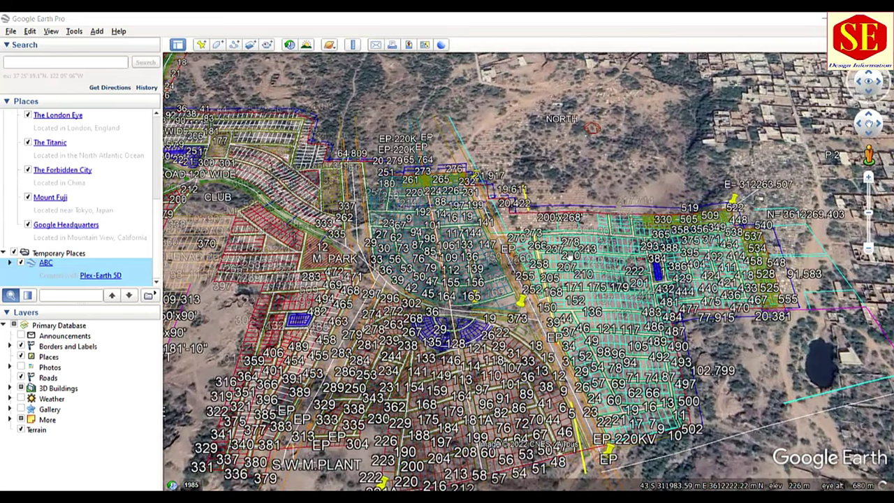
pyautogui.scroll(1, 594, 294)
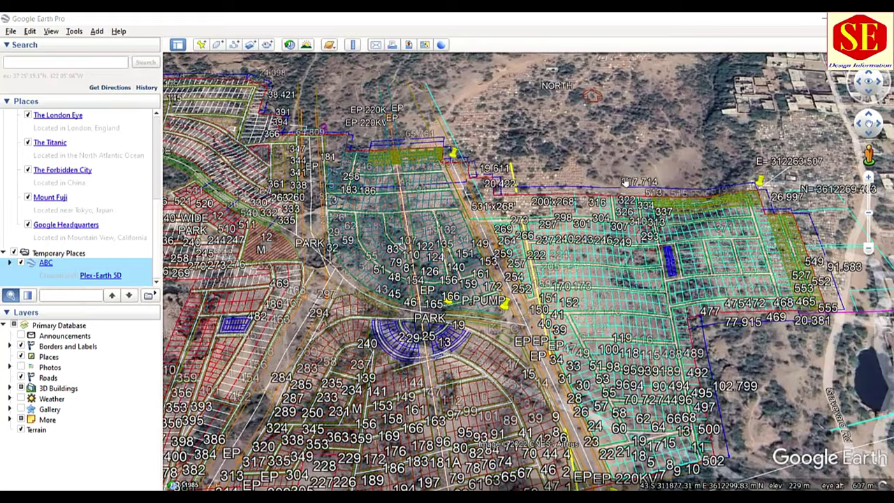
pyautogui.scroll(-3, 625, 182)
pyautogui.scroll(2, 372, 221)
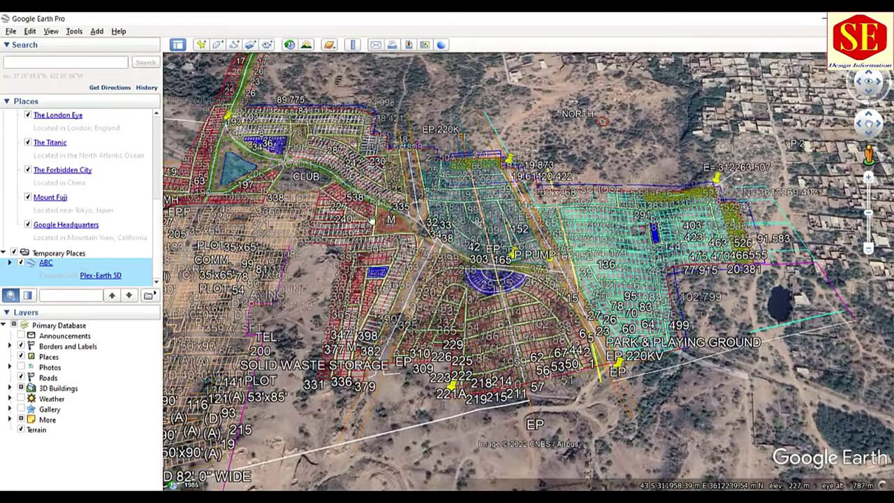
pyautogui.moveTo(372, 221); pyautogui.dragTo(426, 349)
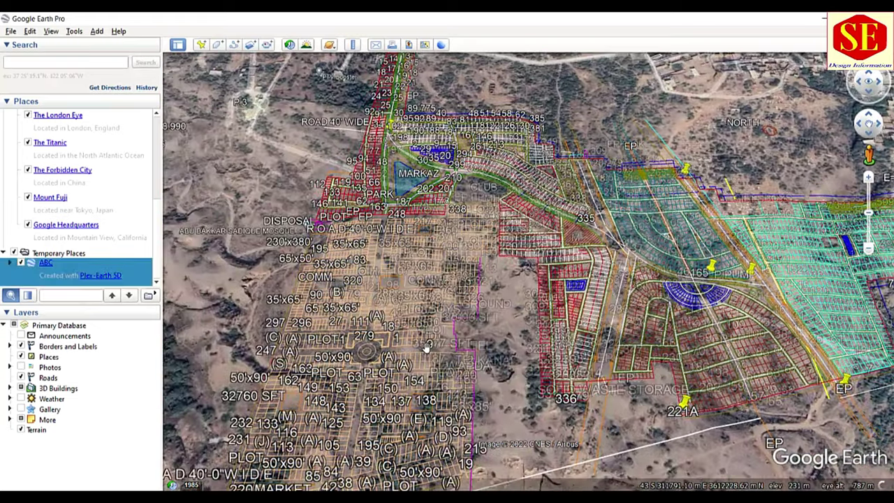
# Zoom closer to inspect plot labels such as the Girls School, then zoom back out.
pyautogui.scroll(3, 426, 347)
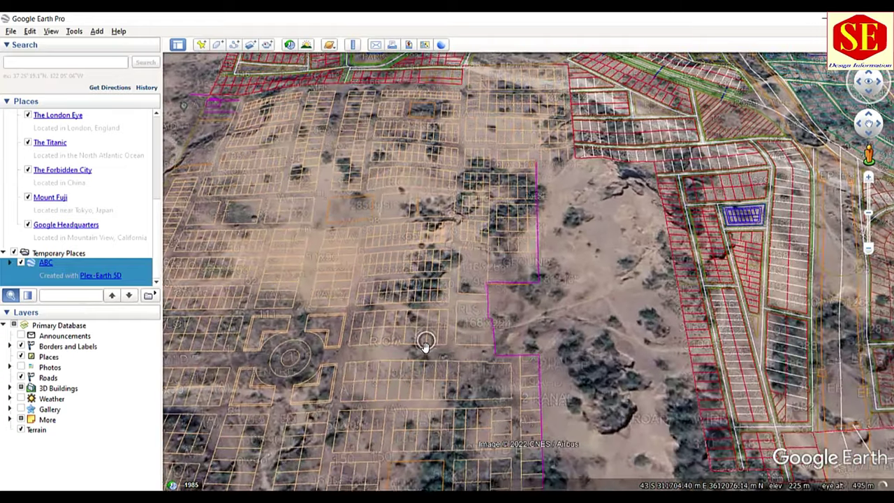
pyautogui.scroll(2, 425, 346)
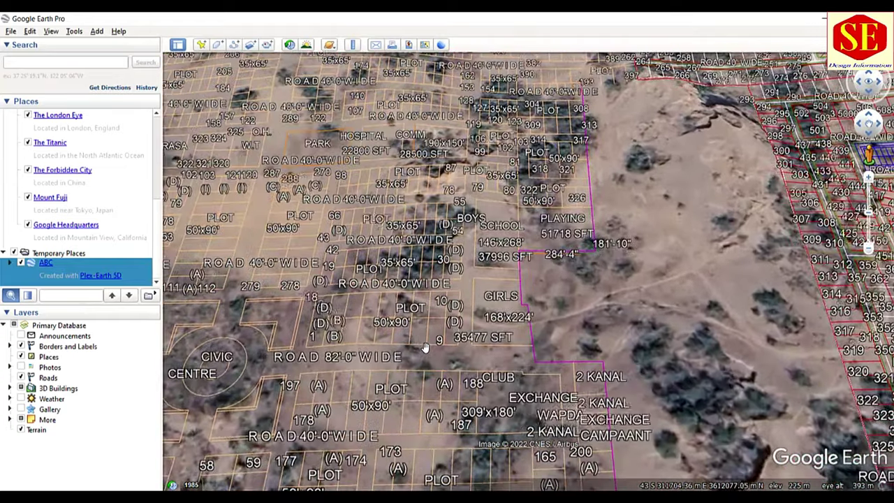
pyautogui.scroll(1, 424, 345)
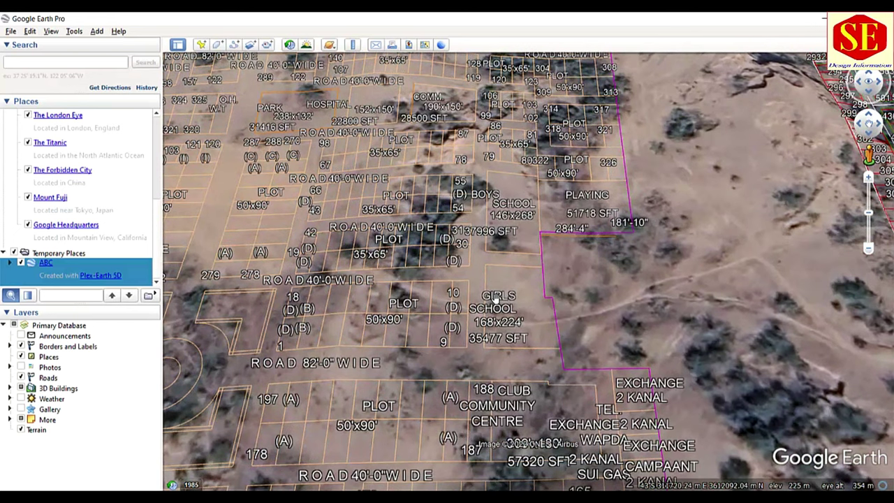
pyautogui.scroll(2, 496, 298)
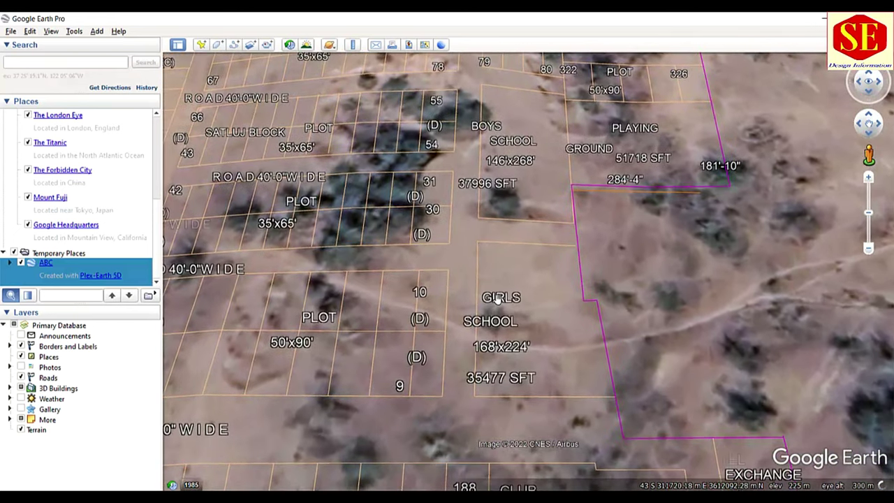
pyautogui.scroll(1, 555, 259)
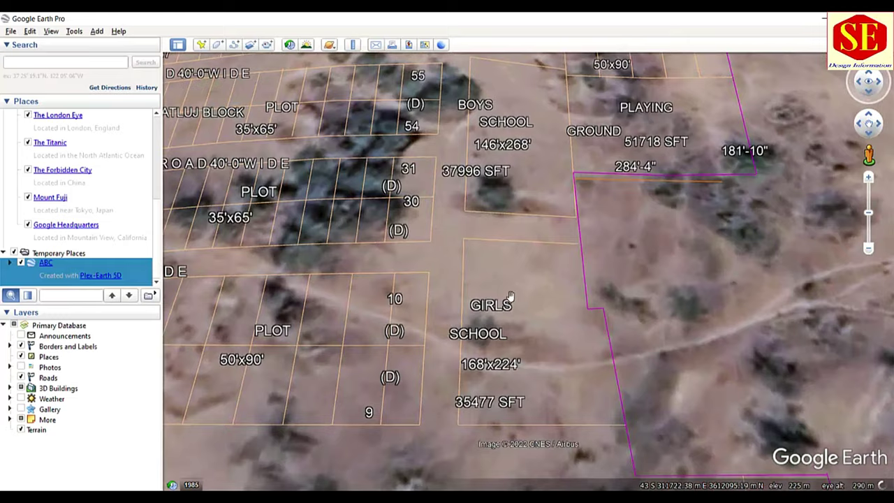
pyautogui.scroll(-3, 553, 307)
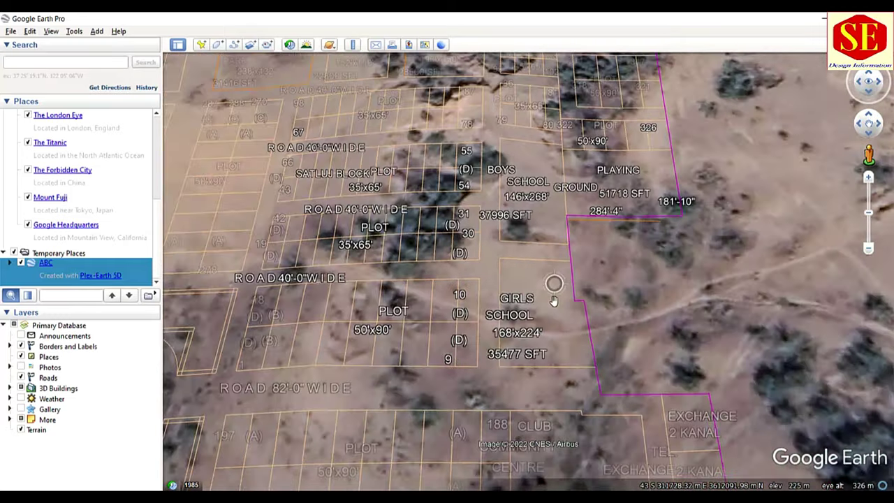
pyautogui.scroll(-3, 552, 300)
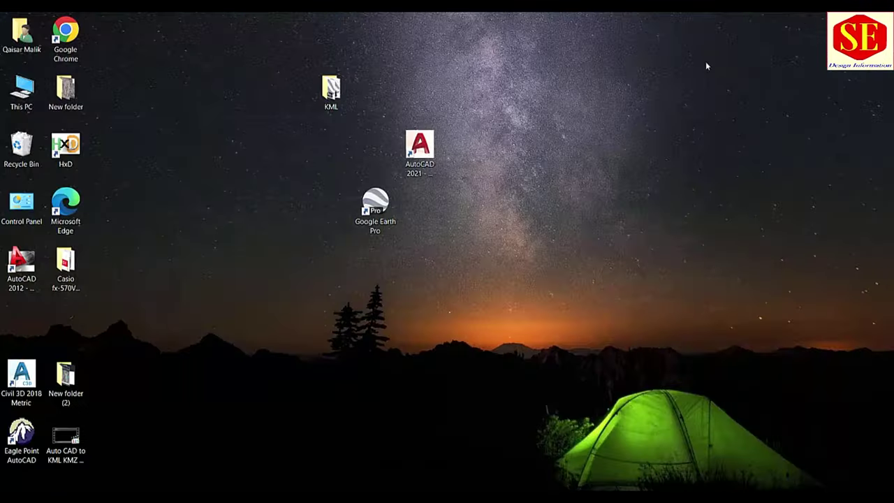
# In the KML folder, copy both ABC.kml and xyz.kmz.
pyautogui.doubleClick(333, 94)
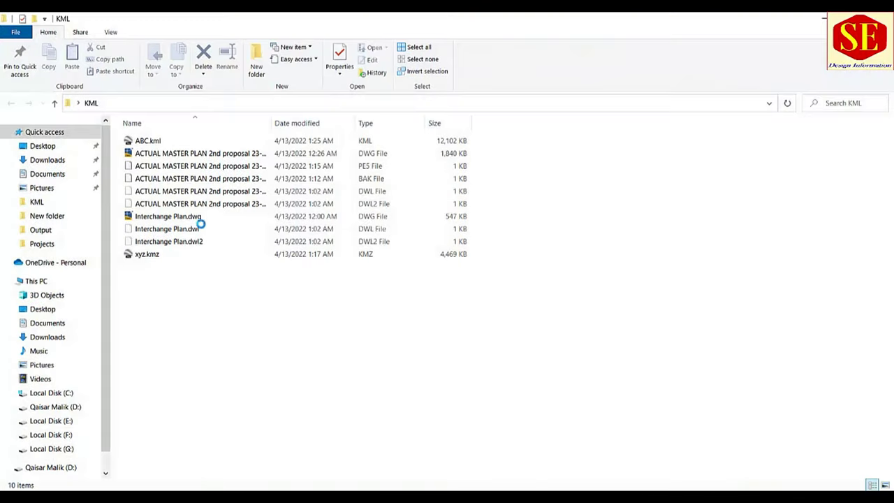
pyautogui.click(148, 255)
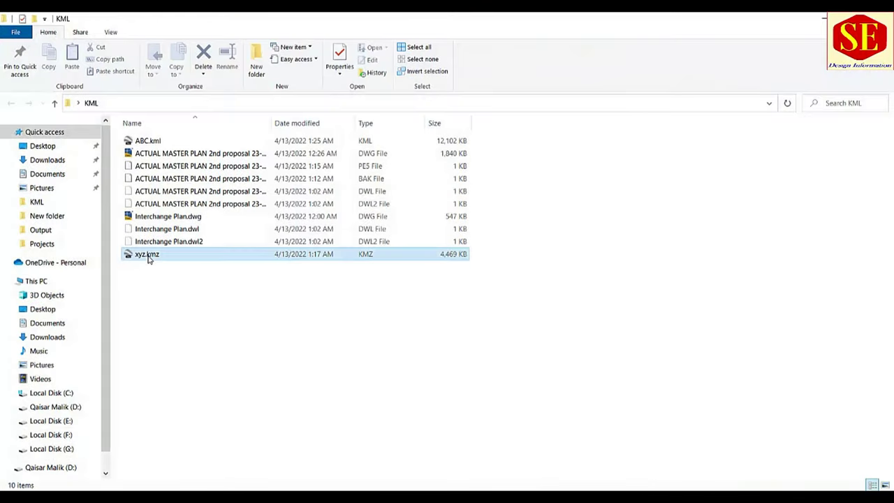
pyautogui.click(148, 142)
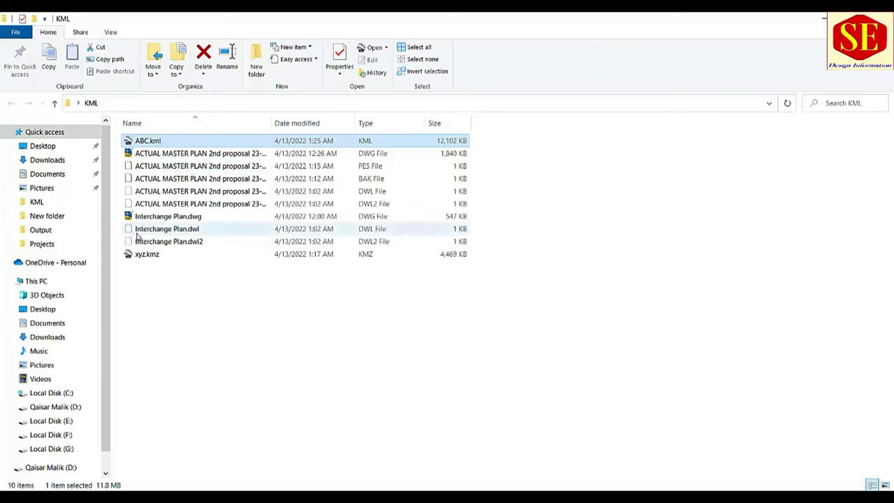
pyautogui.keyDown('ctrl'); pyautogui.click(138, 255); pyautogui.keyUp('ctrl')
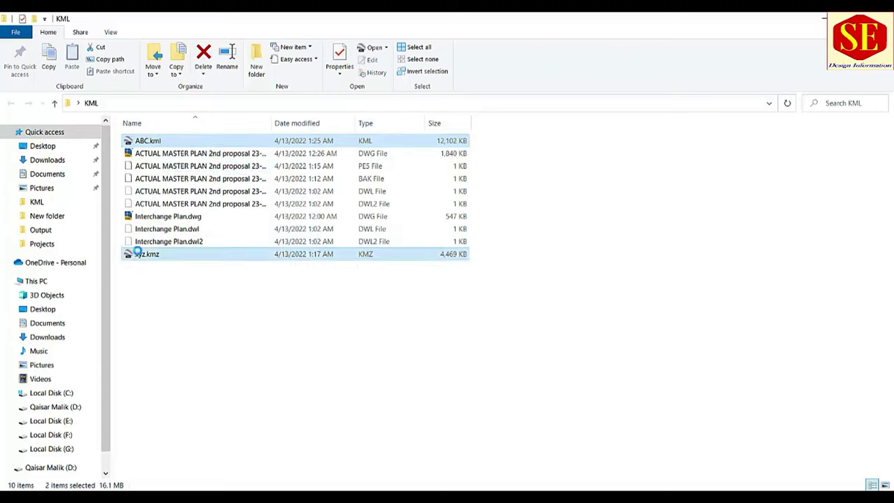
pyautogui.rightClick(137, 254)
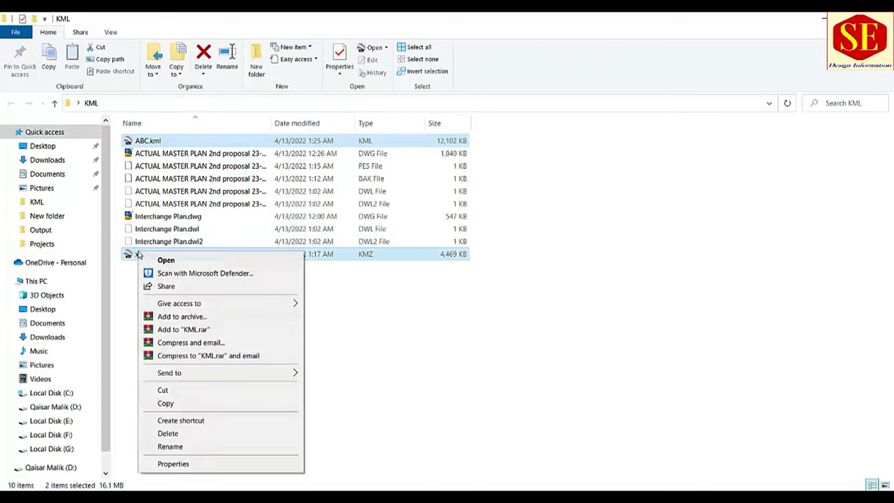
pyautogui.click(165, 403)
# Create a new folder named Project inside KML and paste the two files into it.
pyautogui.rightClick(319, 352)
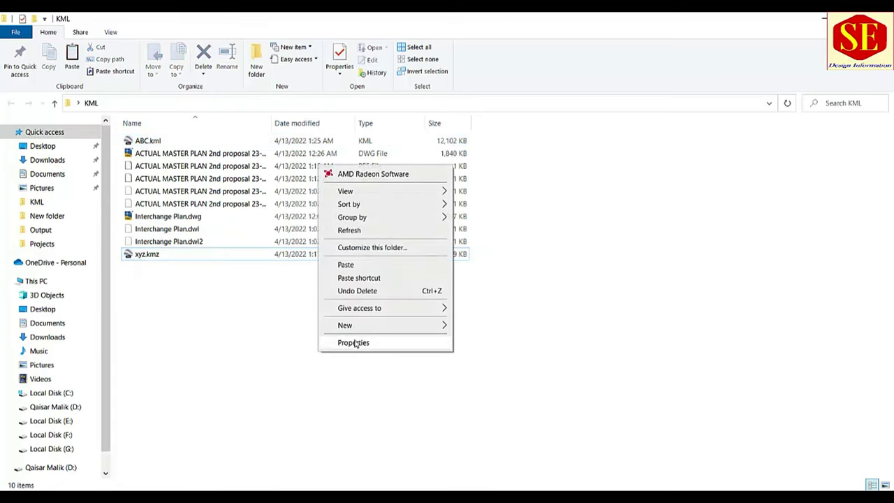
pyautogui.moveTo(345, 324)
pyautogui.click(515, 327)
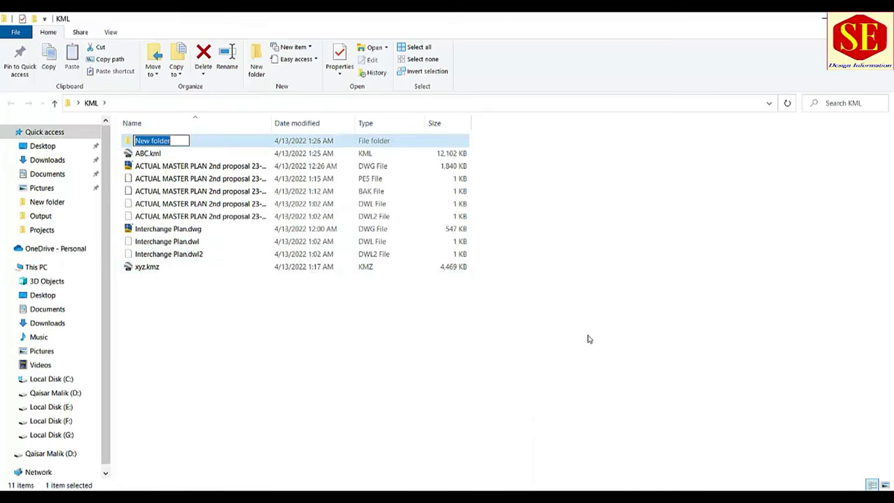
pyautogui.write('Pr')
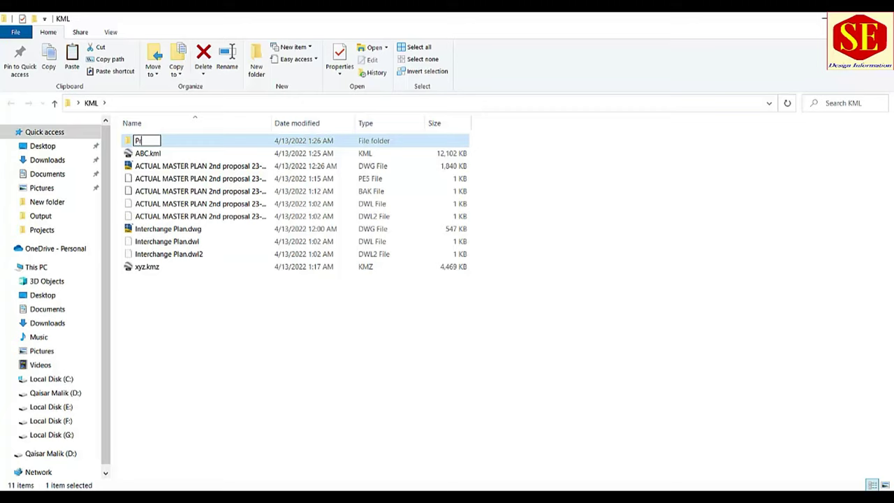
pyautogui.write('oject')
pyautogui.press('Return')
pyautogui.doubleClick(151, 143)
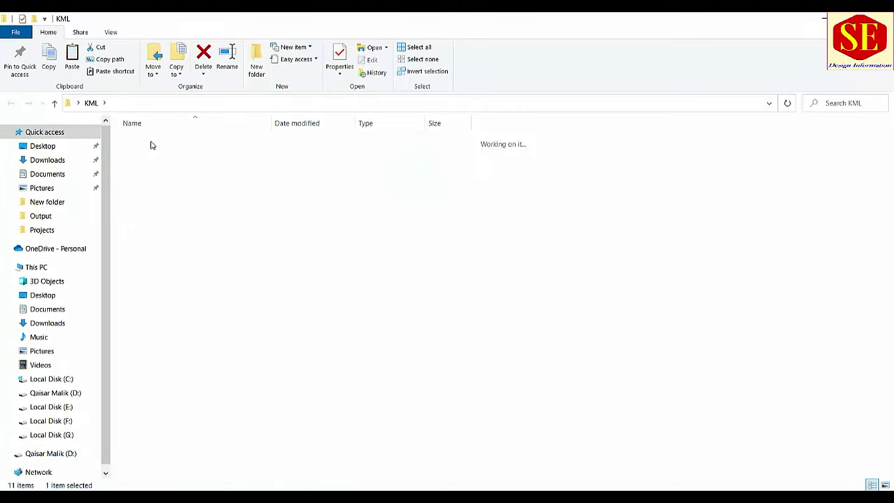
pyautogui.rightClick(189, 180)
pyautogui.click(221, 277)
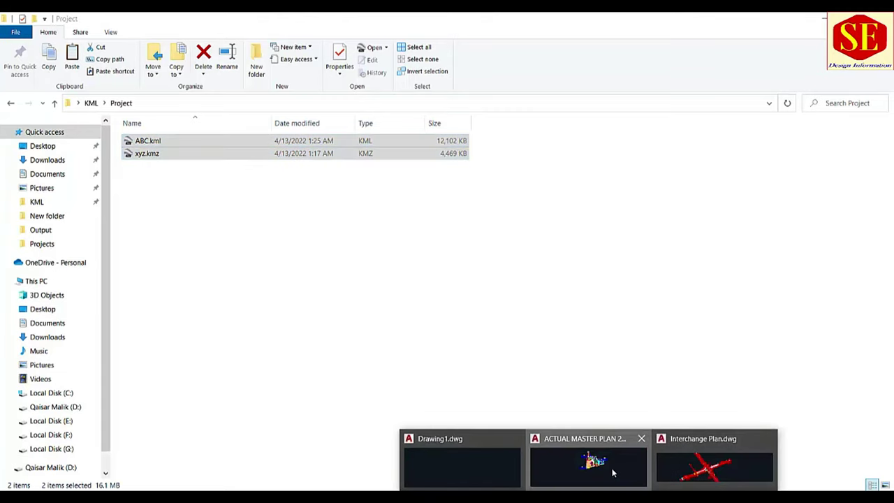
pyautogui.click(612, 473)
pyautogui.scroll(4, 525, 184)
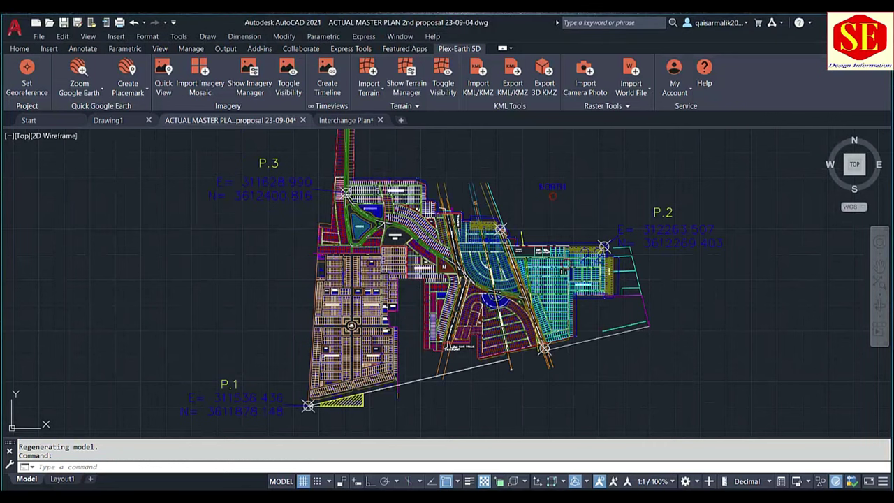
pyautogui.click(344, 120)
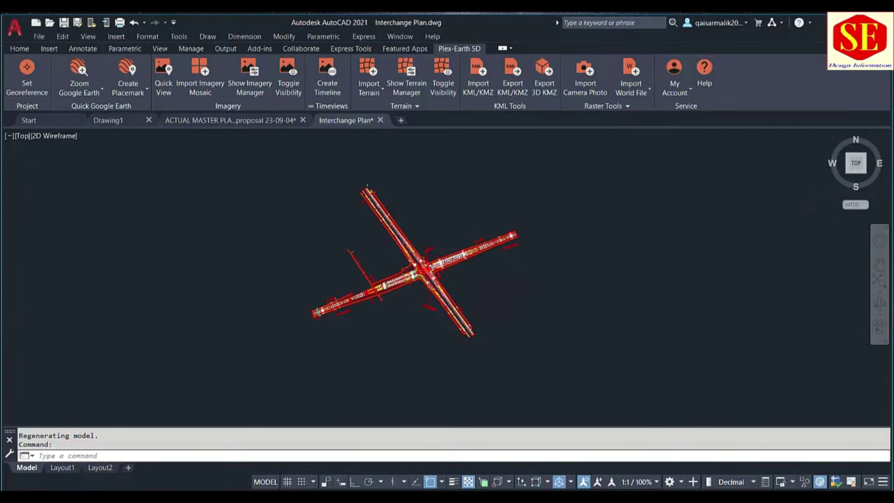
pyautogui.scroll(5, 432, 267)
pyautogui.scroll(3, 334, 268)
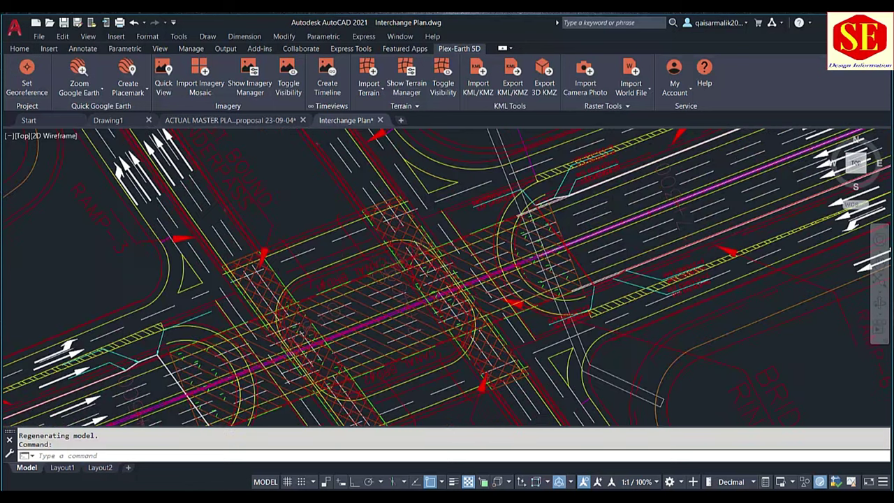
pyautogui.moveTo(295, 226)
pyautogui.mouseDown(button='middle')
pyautogui.moveTo(306, 294)
pyautogui.moveTo(105, 279)
pyautogui.mouseUp(button='middle')
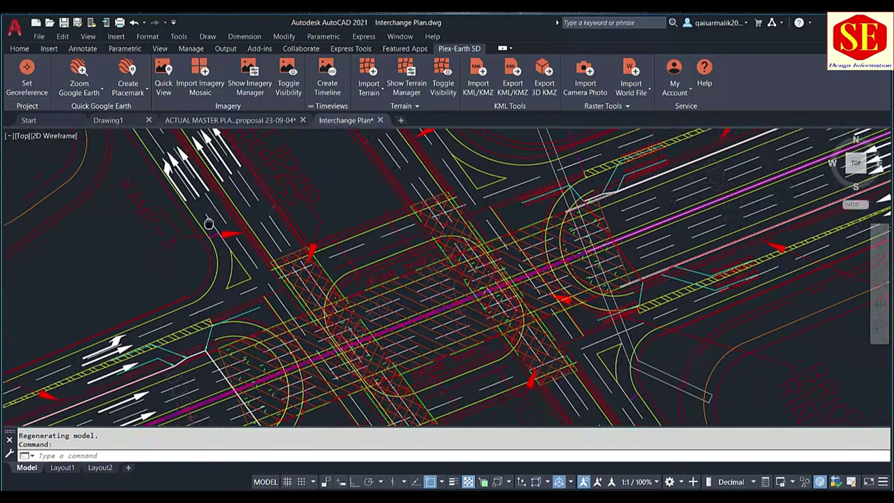
pyautogui.moveTo(208, 223); pyautogui.dragTo(363, 273, button='middle')
pyautogui.scroll(2, 356, 226)
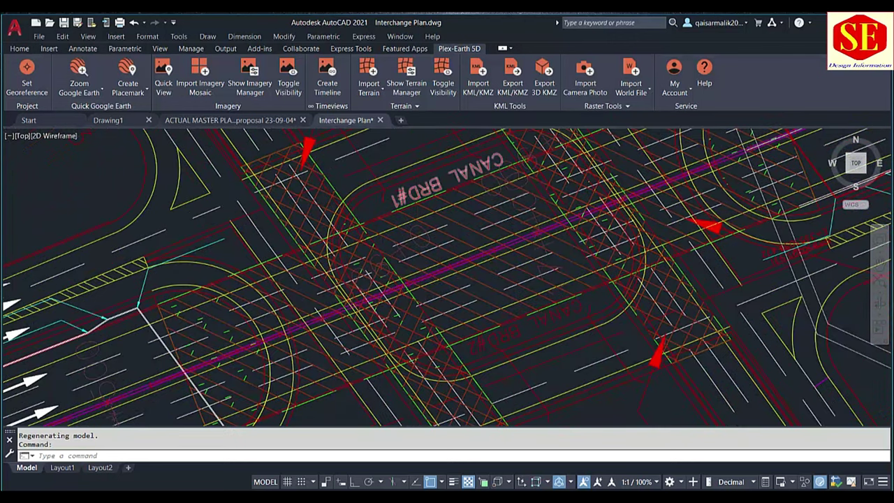
pyautogui.scroll(-4, 356, 226)
pyautogui.moveTo(433, 226); pyautogui.dragTo(151, 379, button='middle')
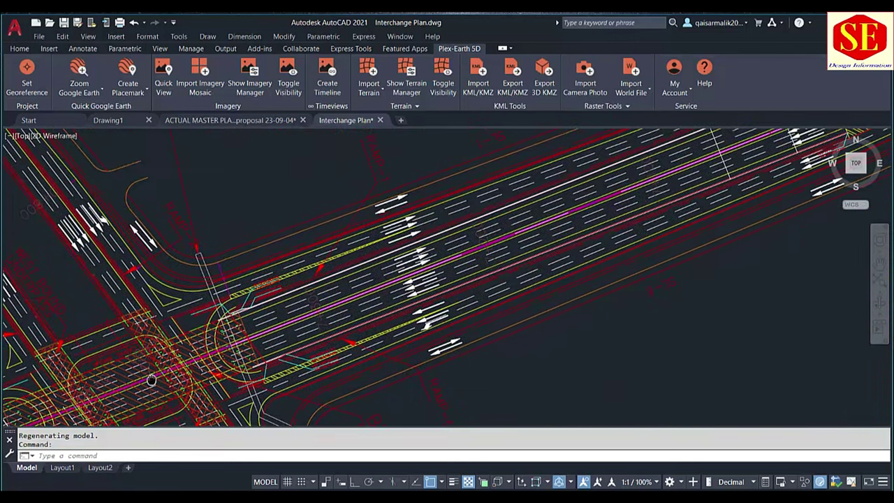
pyautogui.scroll(2, 419, 259)
pyautogui.scroll(2, 419, 251)
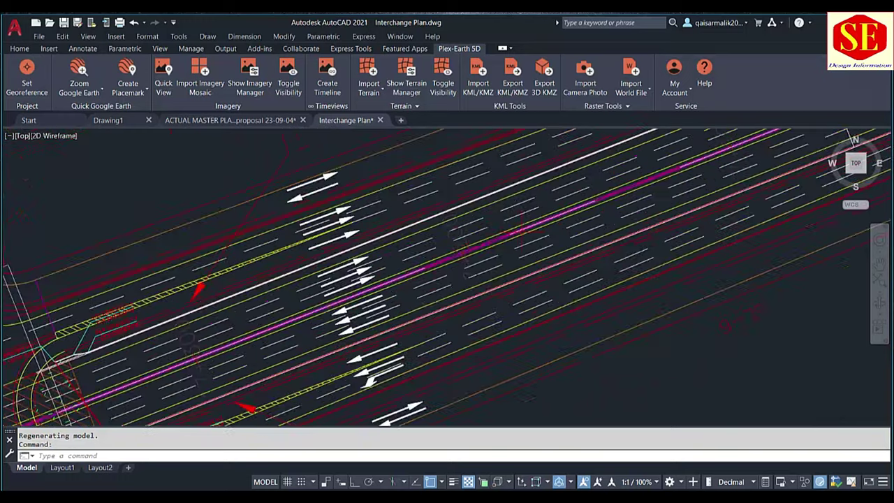
pyautogui.scroll(2, 414, 238)
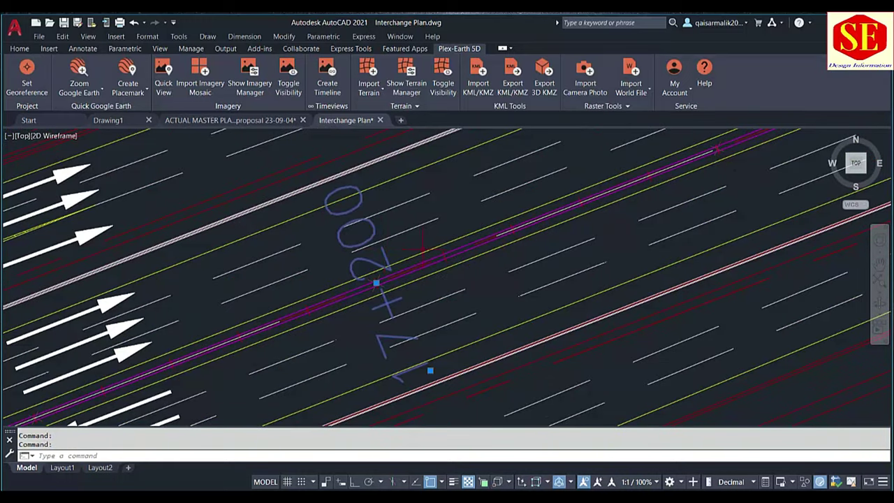
pyautogui.scroll(-4, 413, 238)
pyautogui.moveTo(434, 262); pyautogui.dragTo(63, 447, button='middle')
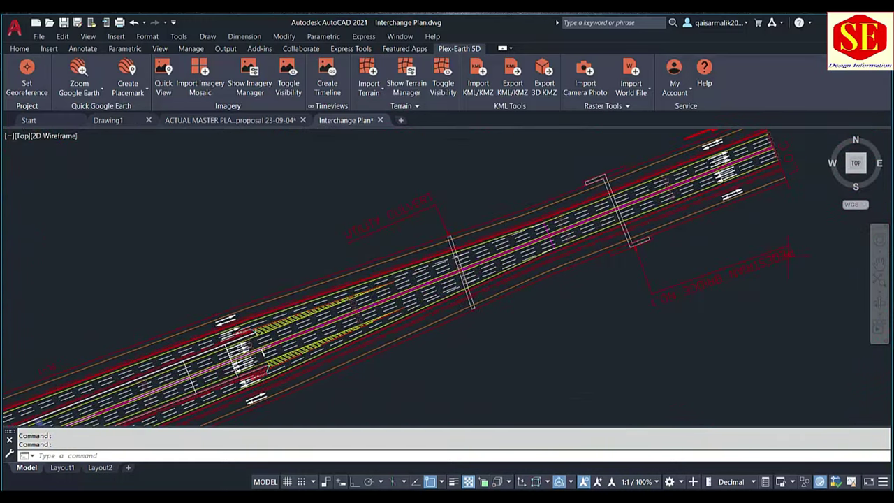
pyautogui.scroll(-2, 764, 234)
pyautogui.moveTo(234, 212); pyautogui.dragTo(272, 221, button='middle')
pyautogui.scroll(2, 349, 266)
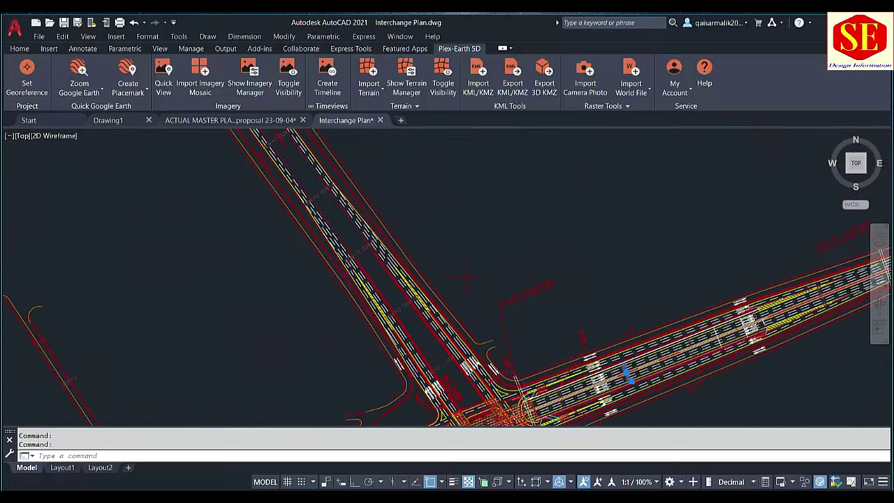
pyautogui.scroll(2, 403, 299)
pyautogui.scroll(-2, 404, 298)
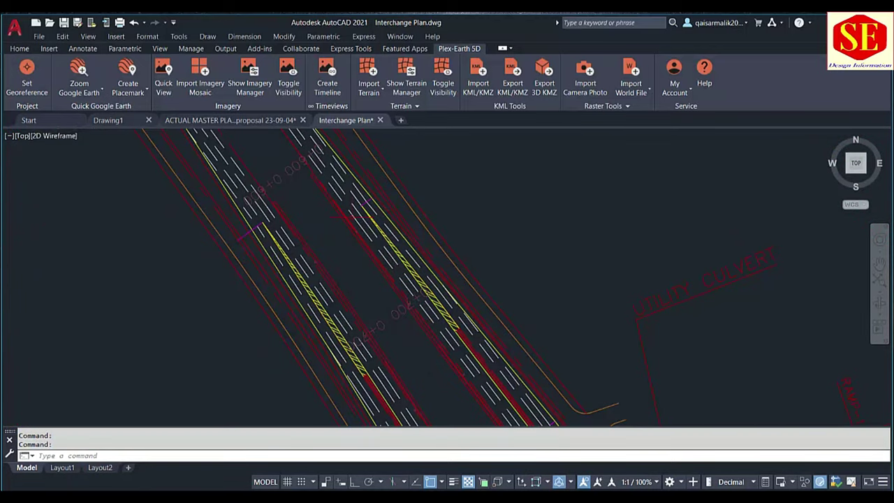
pyautogui.scroll(-2, 509, 295)
pyautogui.moveTo(509, 295); pyautogui.dragTo(572, 157, button='middle')
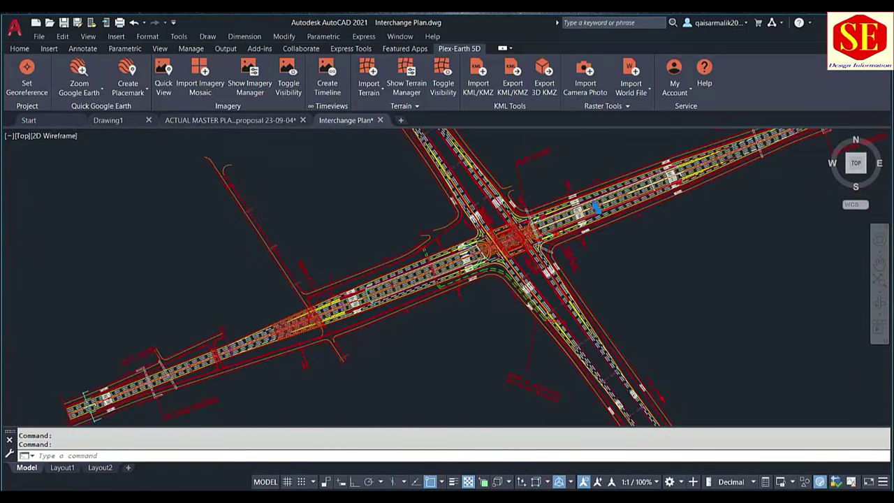
pyautogui.scroll(-2, 412, 301)
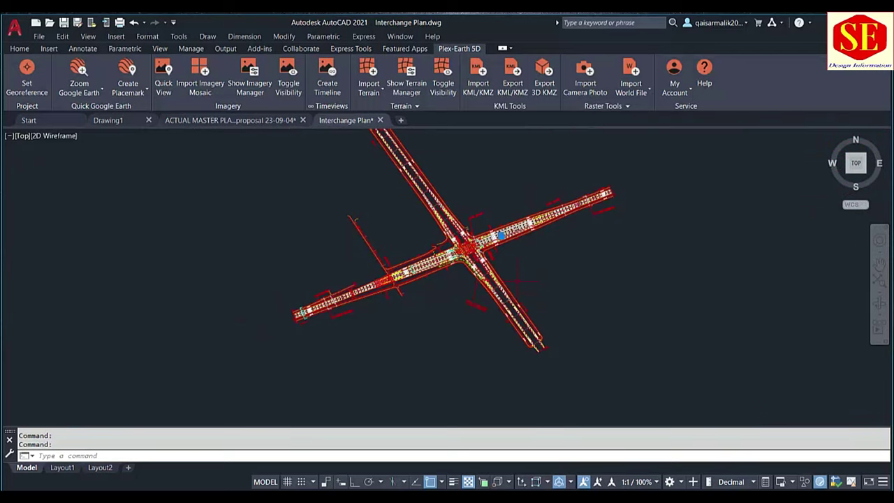
pyautogui.moveTo(379, 117); pyautogui.dragTo(334, 180, button='middle')
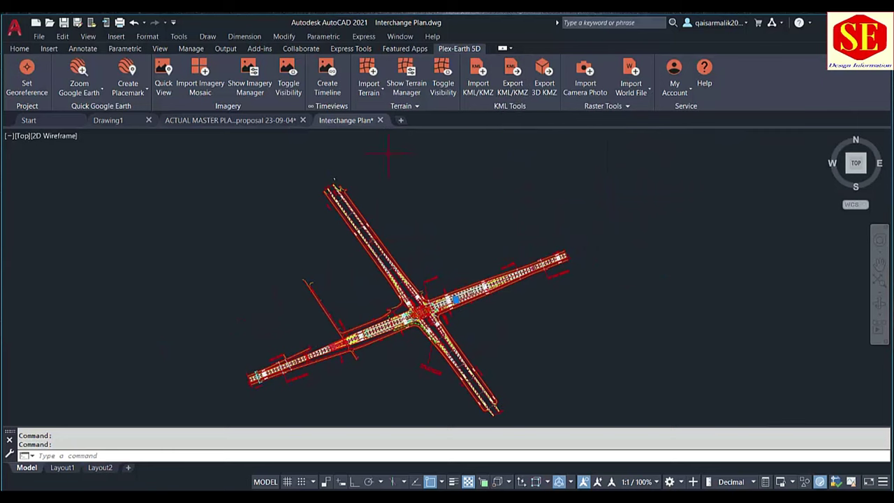
# Set the drawing's georeference to WGS84 / UTM Zone 43N (EPSG:32643) in meters.
pyautogui.click(26, 73)
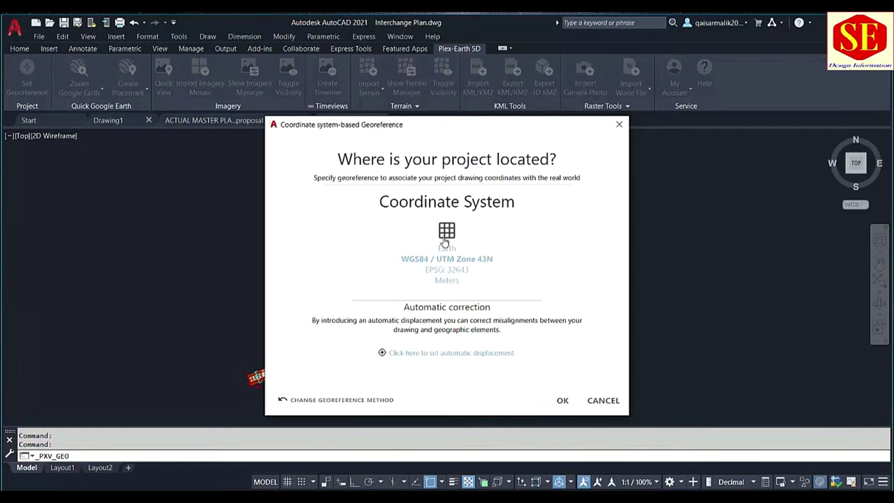
pyautogui.click(447, 233)
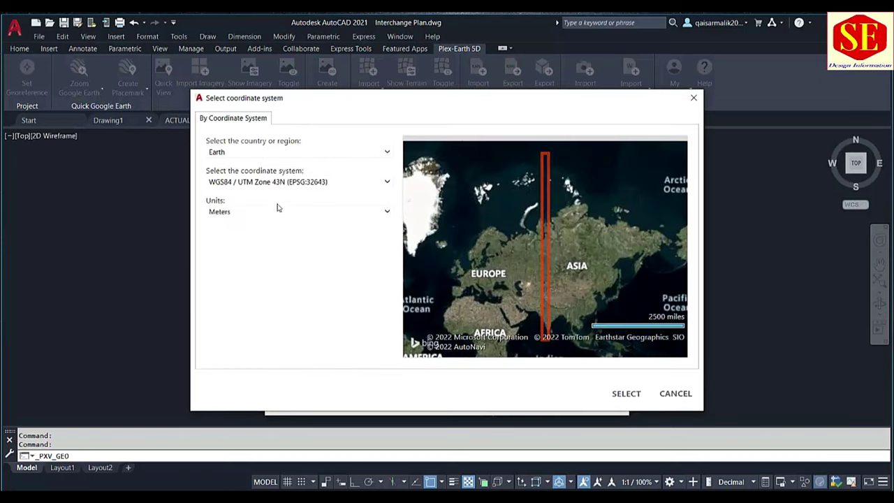
pyautogui.click(357, 183)
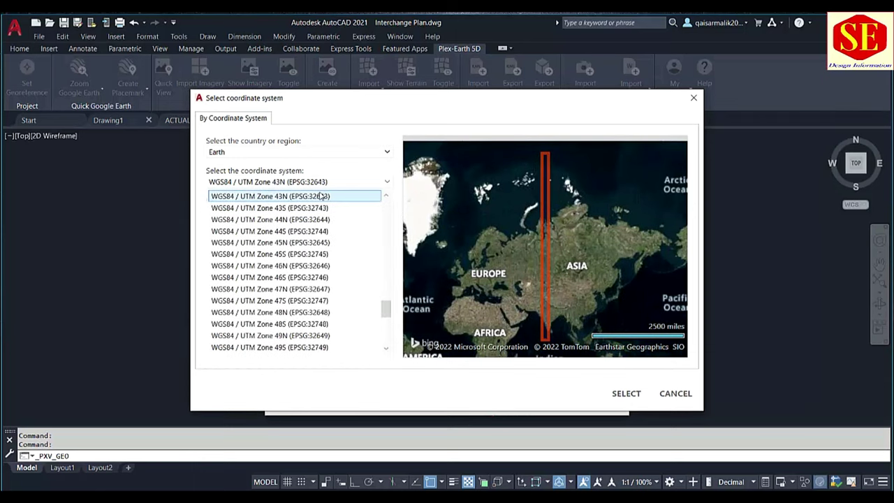
pyautogui.click(321, 197)
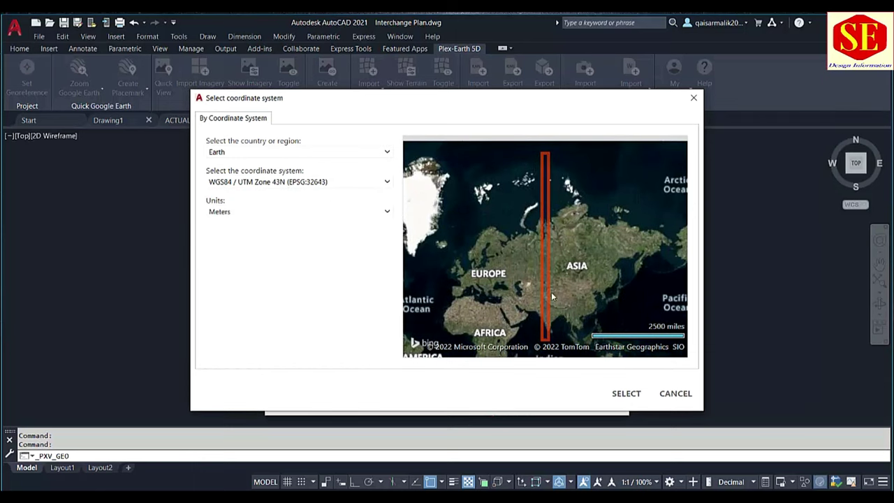
pyautogui.click(629, 394)
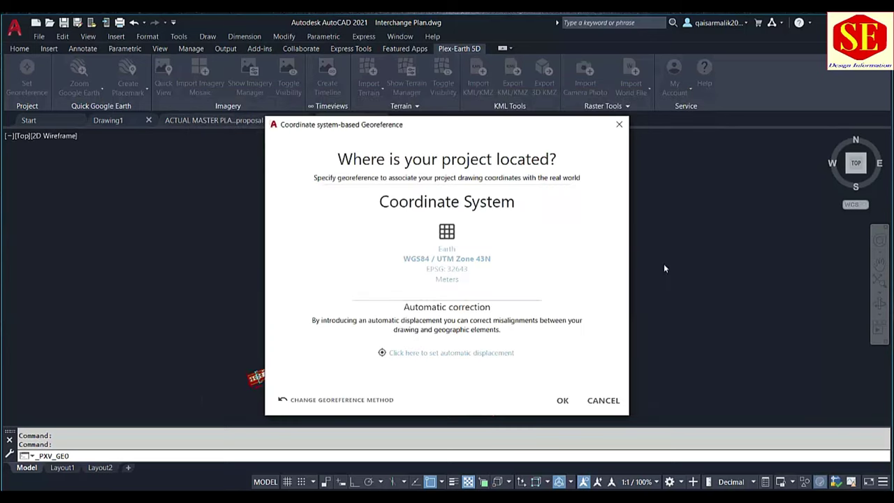
pyautogui.click(562, 400)
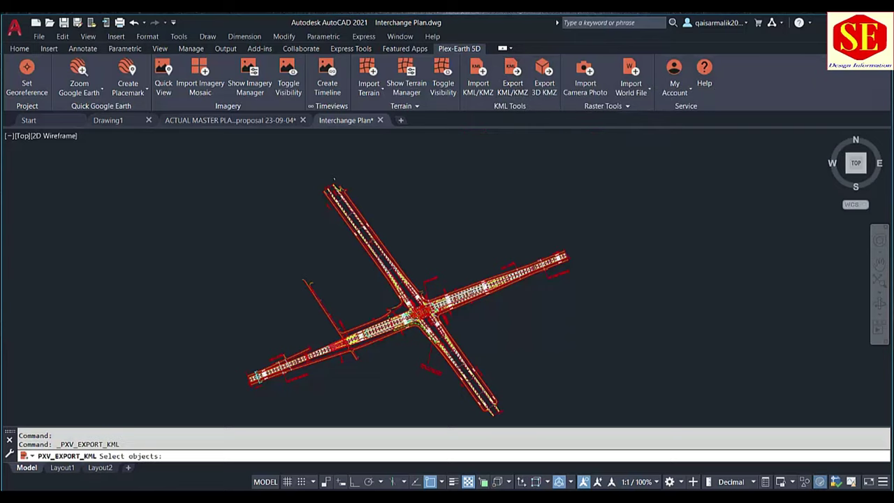
# Window-select all 2127 interchange objects for the KML/KMZ export.
pyautogui.scroll(-2, 459, 180)
pyautogui.click(577, 141)
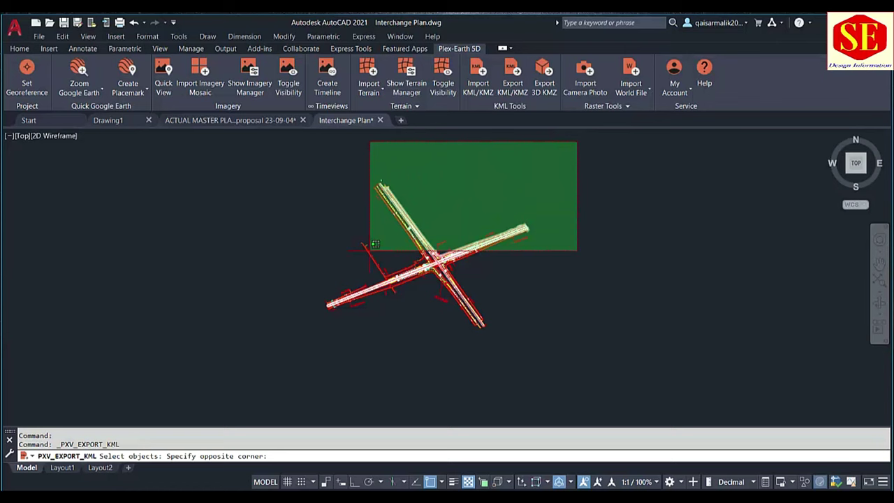
pyautogui.click(280, 337)
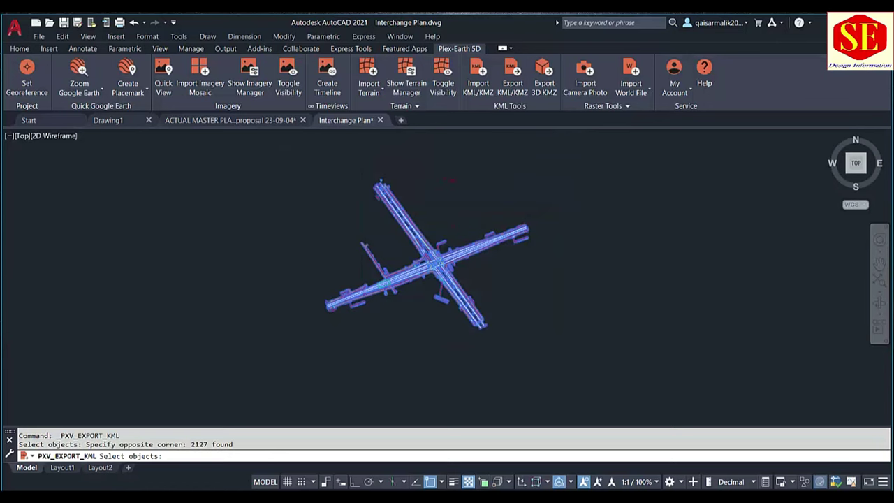
pyautogui.press('Return')
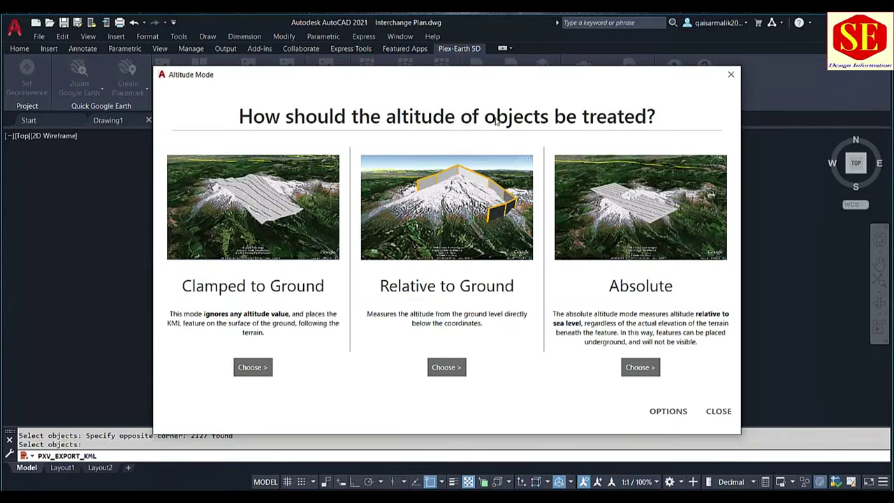
# Review the placemark, appearance, solids and preference options, then export clamped to ground.
pyautogui.click(659, 413)
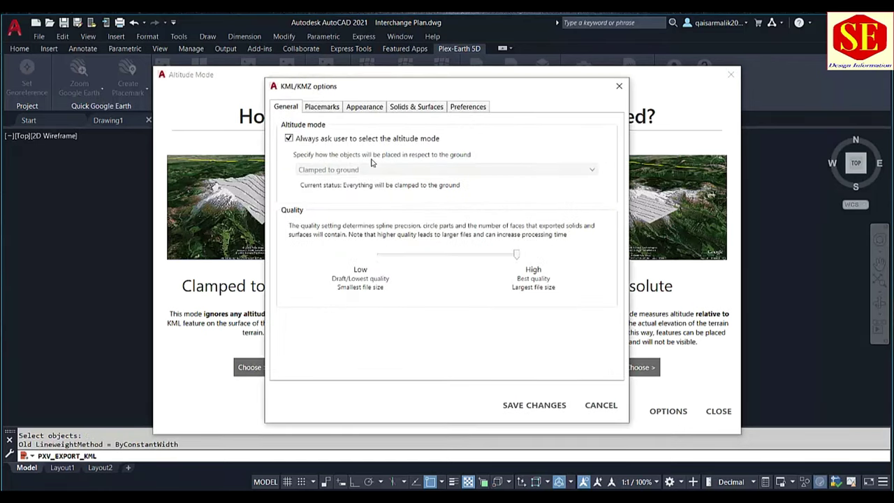
pyautogui.click(333, 110)
pyautogui.click(361, 109)
pyautogui.click(410, 109)
pyautogui.click(458, 110)
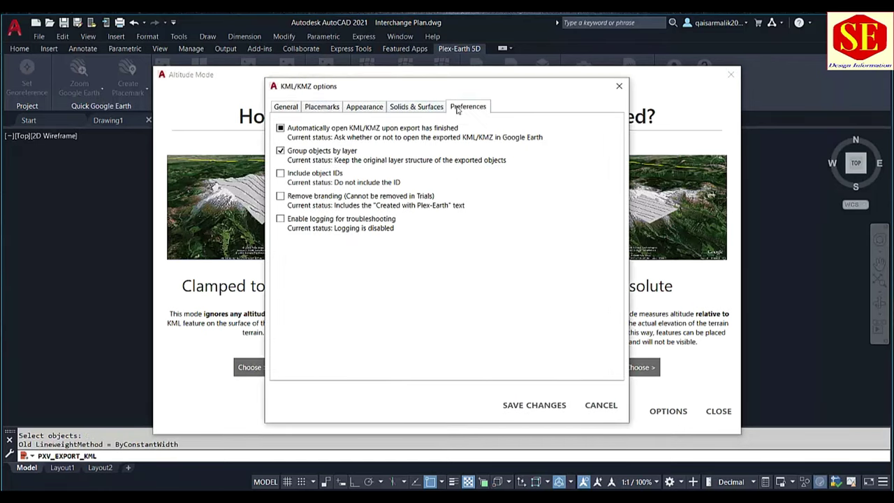
pyautogui.click(284, 107)
pyautogui.click(515, 407)
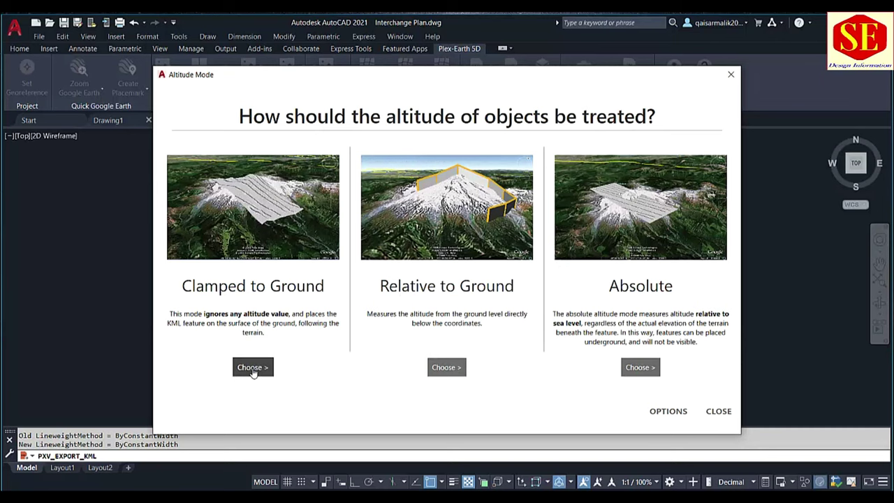
pyautogui.click(253, 368)
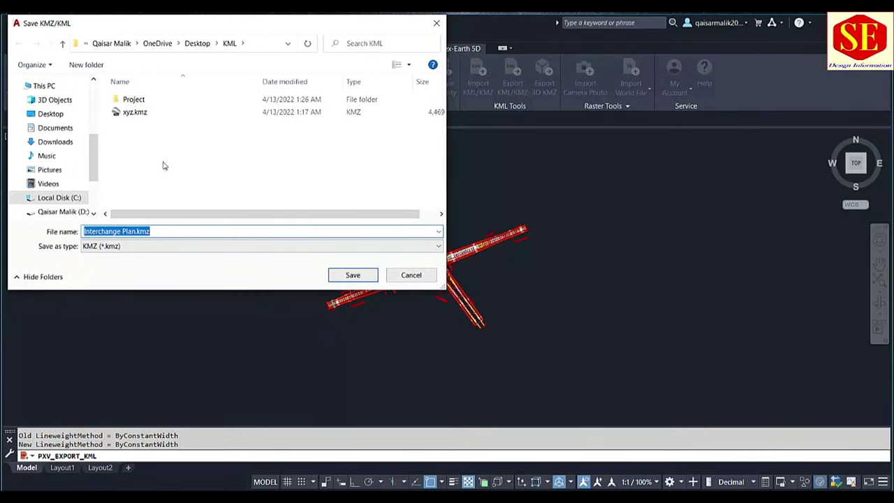
# Create a new Project 2 folder inside KML and open it.
pyautogui.rightClick(161, 150)
pyautogui.moveTo(189, 292)
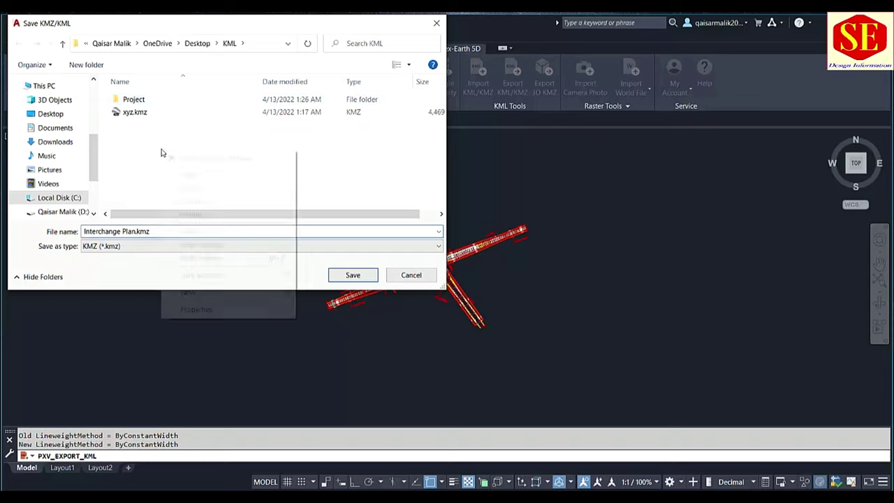
pyautogui.click(321, 294)
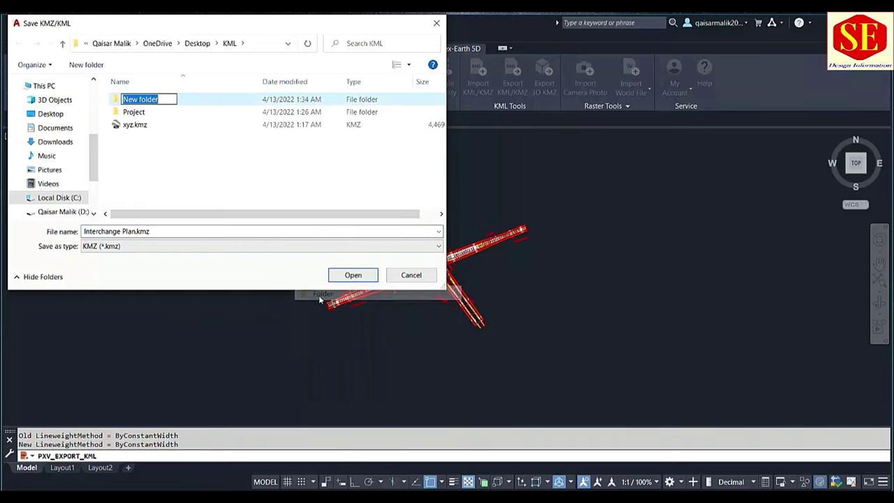
pyautogui.write('Proj')
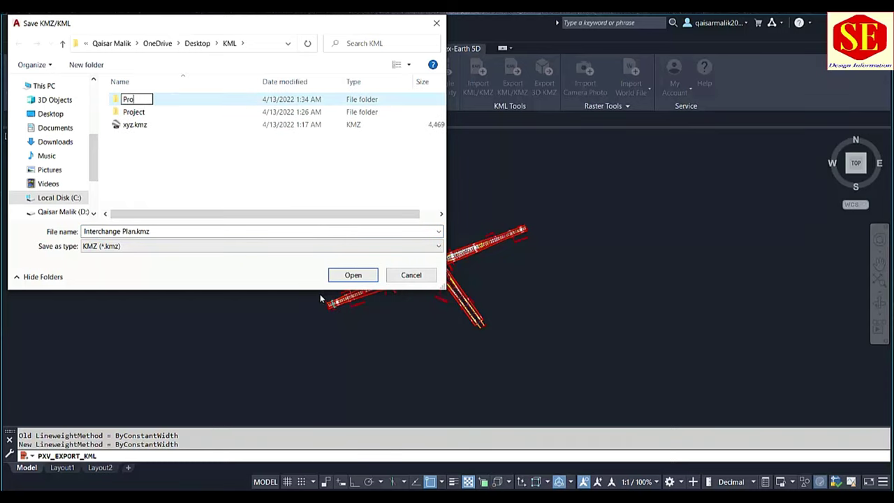
pyautogui.write('ect 2')
pyautogui.doubleClick(149, 99)
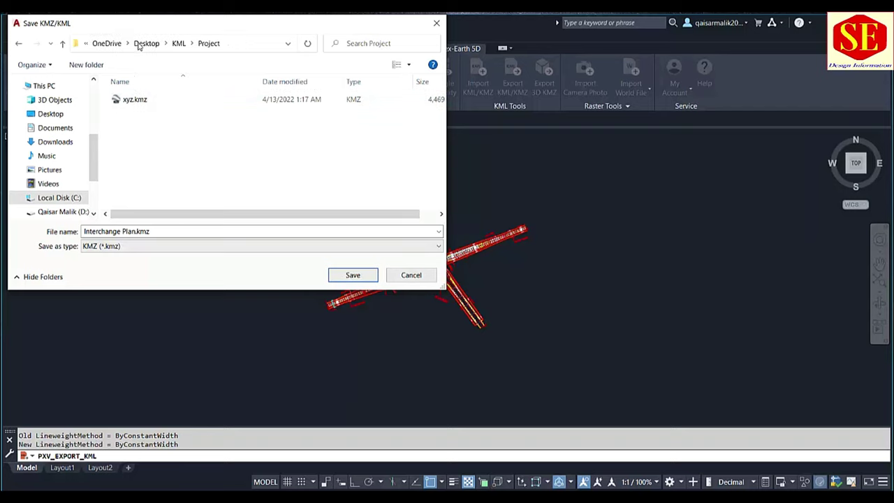
pyautogui.click(176, 44)
pyautogui.doubleClick(136, 112)
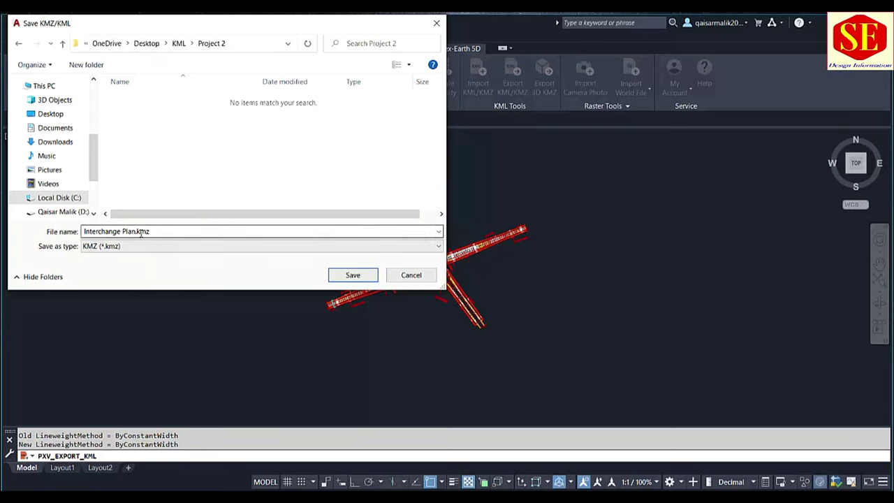
# Save the export as Interchange Plan.kmz in KMZ format.
pyautogui.click(133, 246)
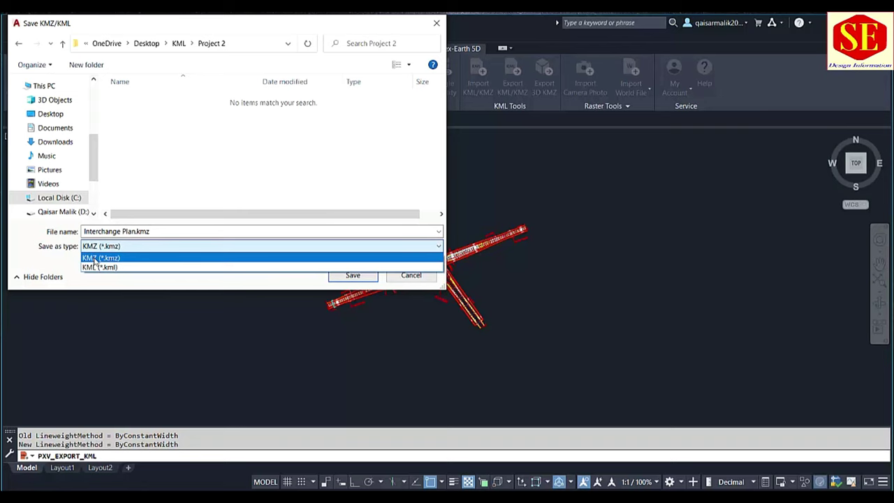
pyautogui.click(95, 260)
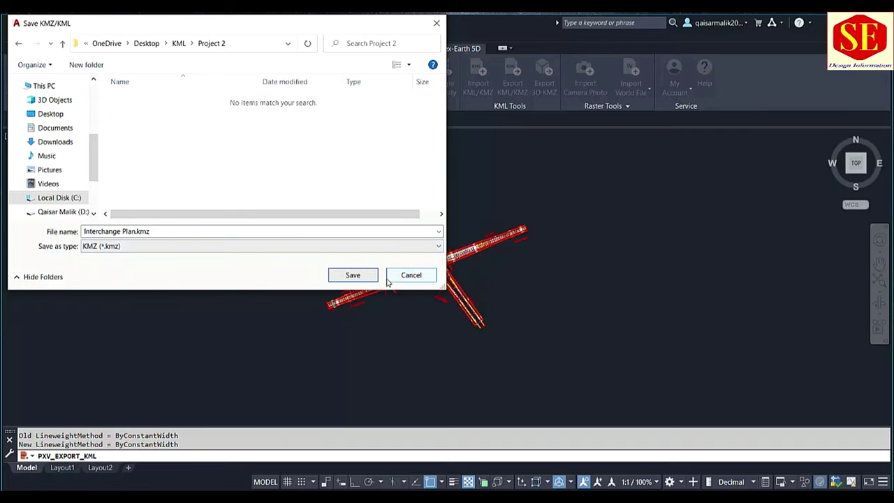
pyautogui.click(352, 275)
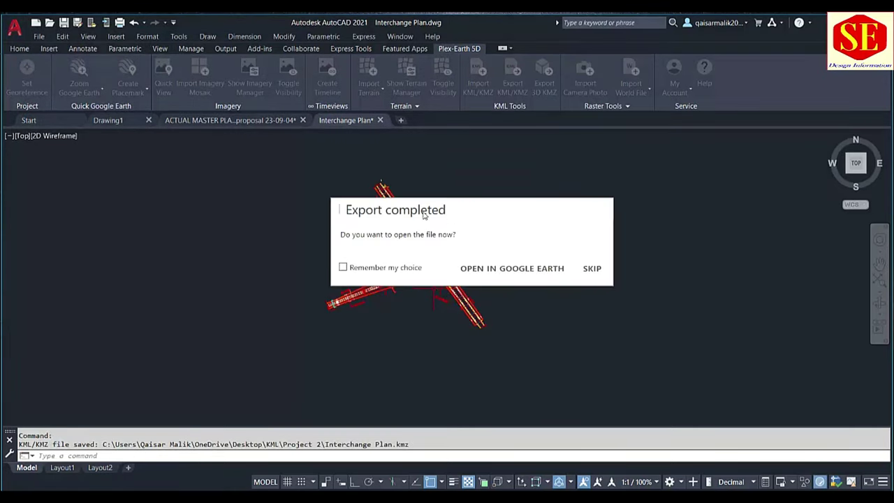
# Open the Interchange Plan in Google Earth, reset tilt to top-down, and rotate around the junction.
pyautogui.click(493, 276)
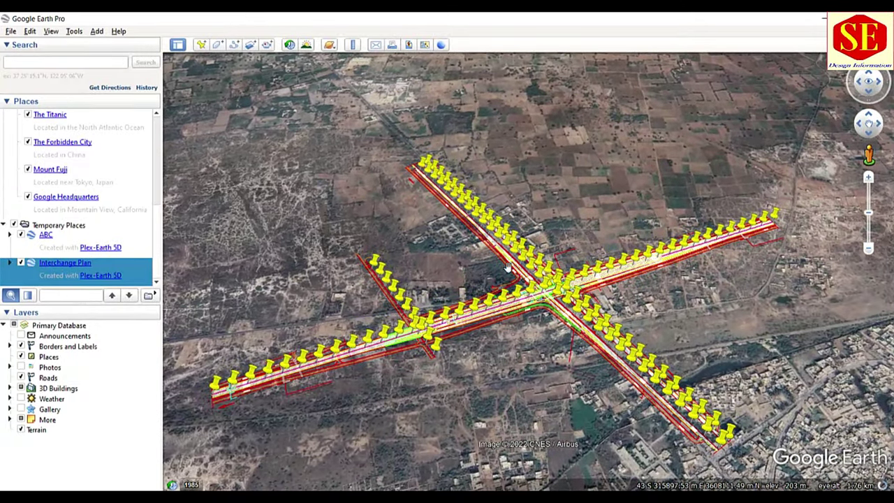
pyautogui.click(44, 31)
pyautogui.moveTo(65, 237)
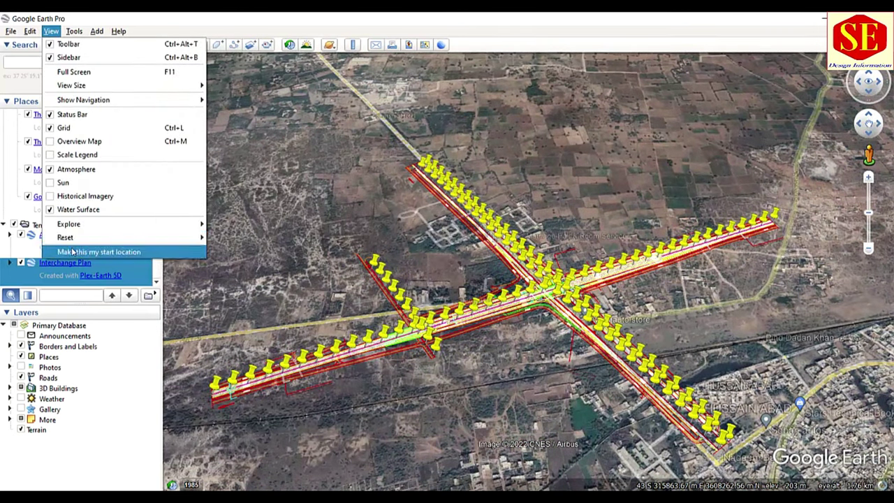
pyautogui.click(264, 239)
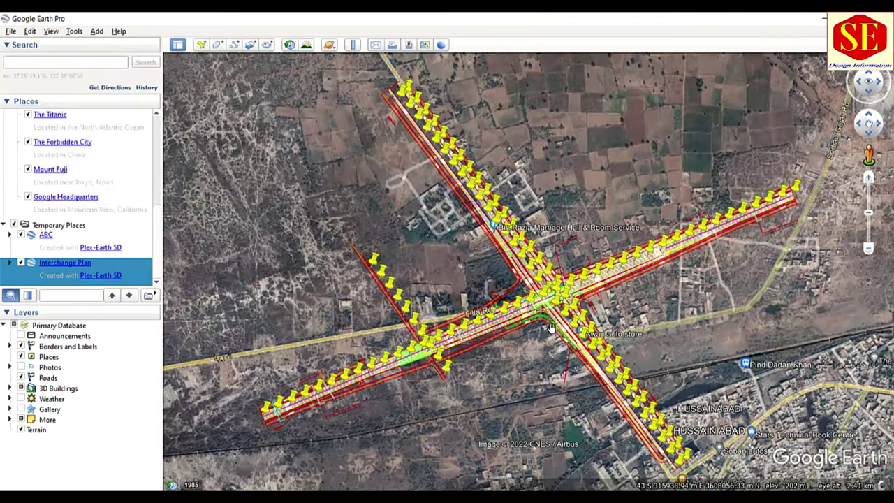
pyautogui.moveTo(574, 302); pyautogui.dragTo(570, 318, button='middle')
pyautogui.hotkey('shift', 'Left')
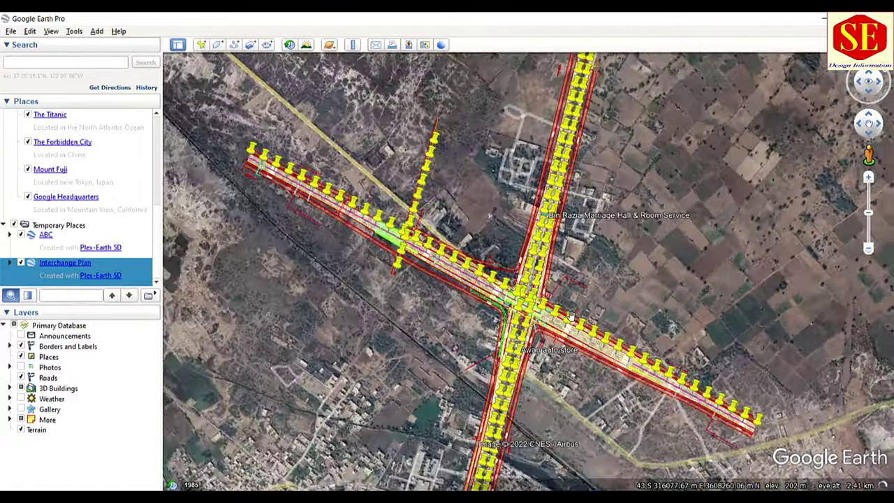
pyautogui.hotkey('shift', 'Left')
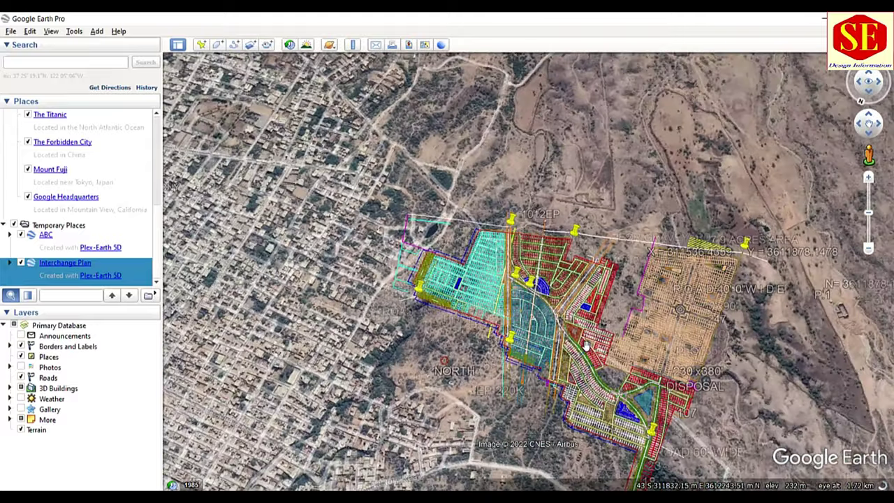
# Rotate the view, zoom out, pan across to the interchange, and zoom into its junction.
pyautogui.hotkey('shift', 'Left')
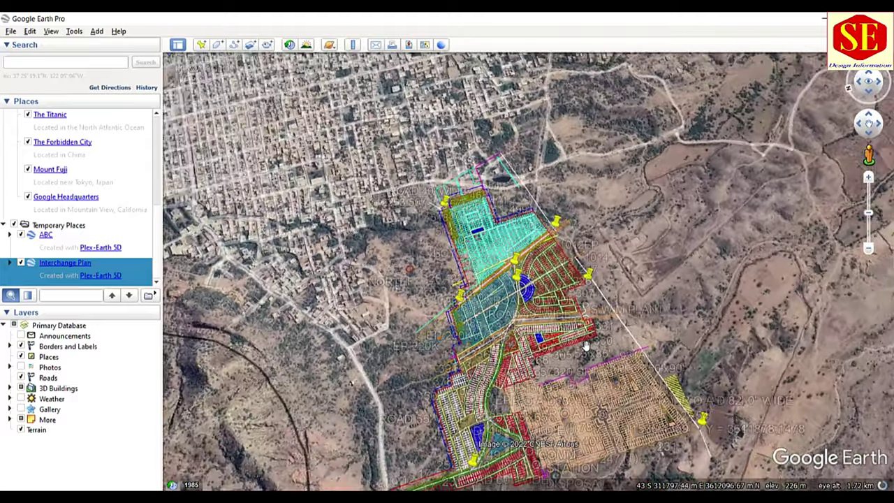
pyautogui.hotkey('shift', 'Left')
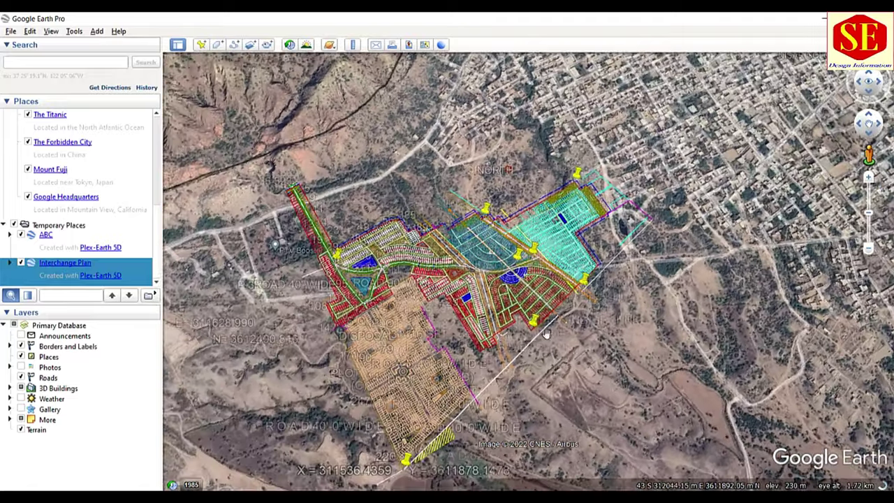
pyautogui.scroll(-5, 547, 328)
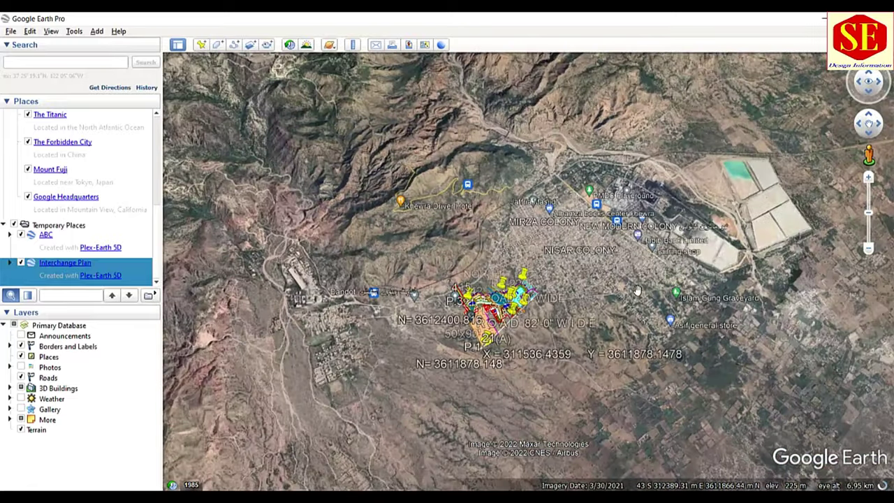
pyautogui.moveTo(636, 290); pyautogui.dragTo(471, 310)
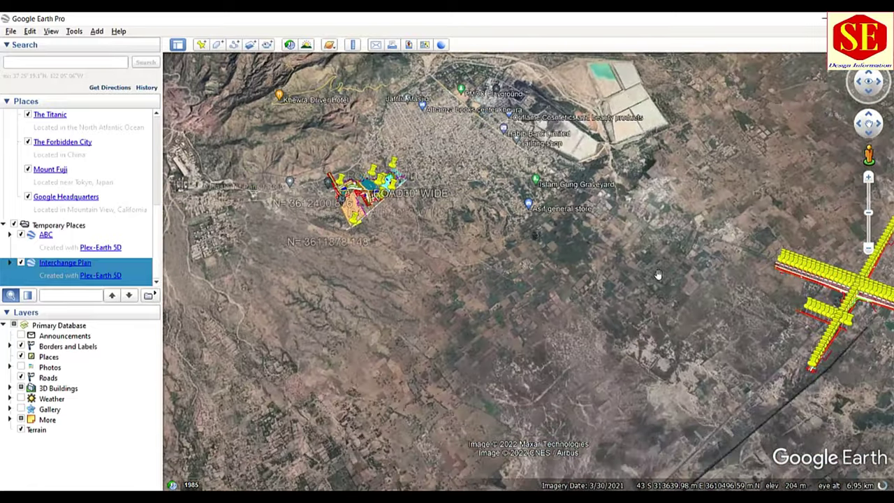
pyautogui.scroll(5, 578, 296)
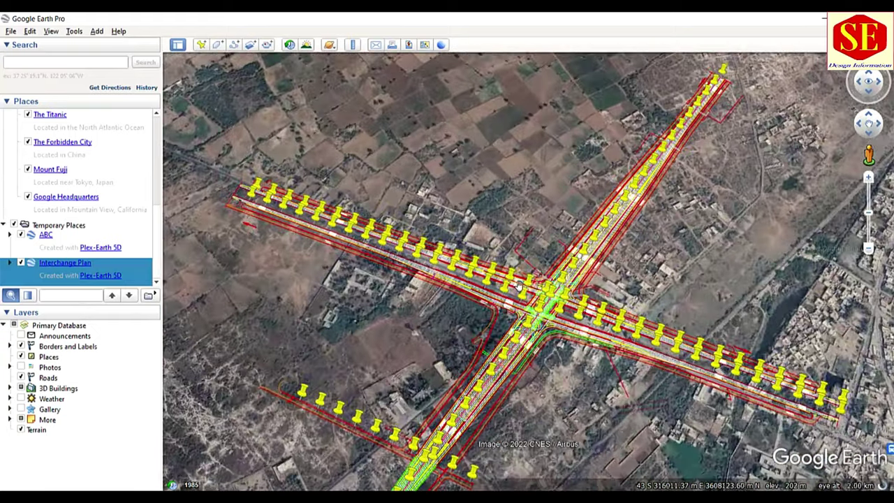
pyautogui.scroll(3, 455, 244)
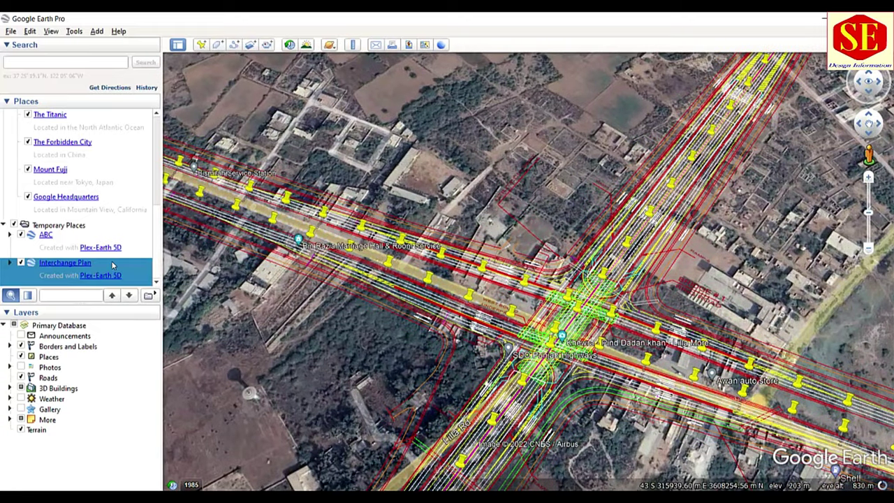
# Delete the Interchange Plan entry from Temporary Places and return to Interchange Plan.dwg.
pyautogui.rightClick(112, 263)
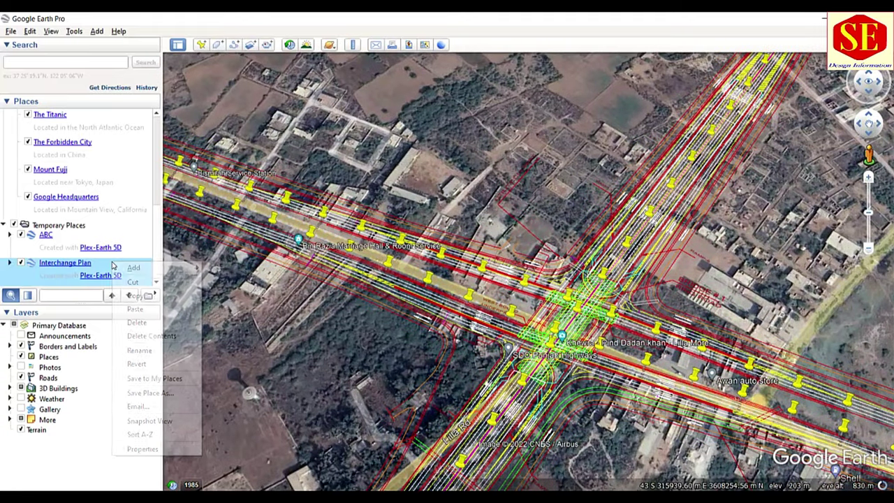
pyautogui.click(160, 322)
pyautogui.click(509, 271)
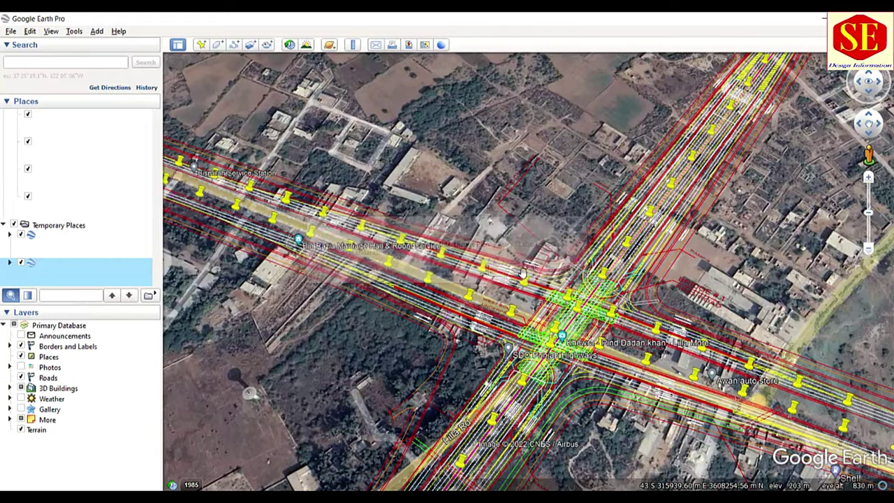
pyautogui.scroll(-5, 468, 256)
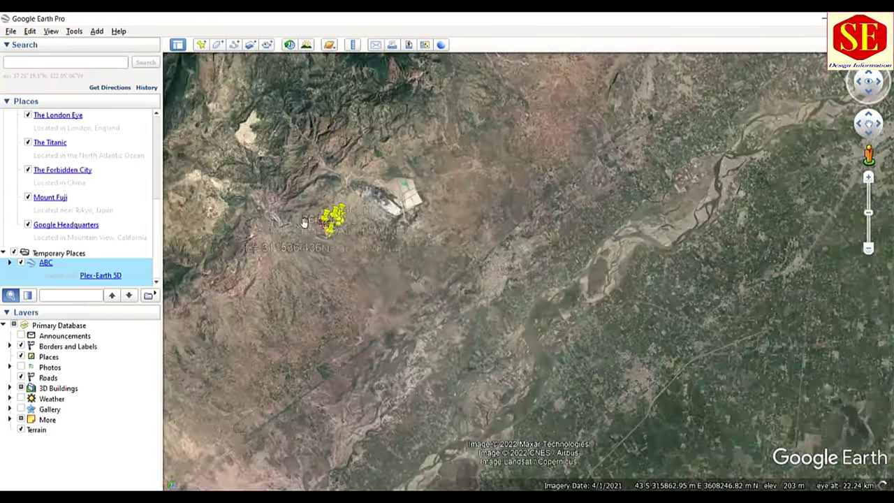
pyautogui.scroll(3, 305, 223)
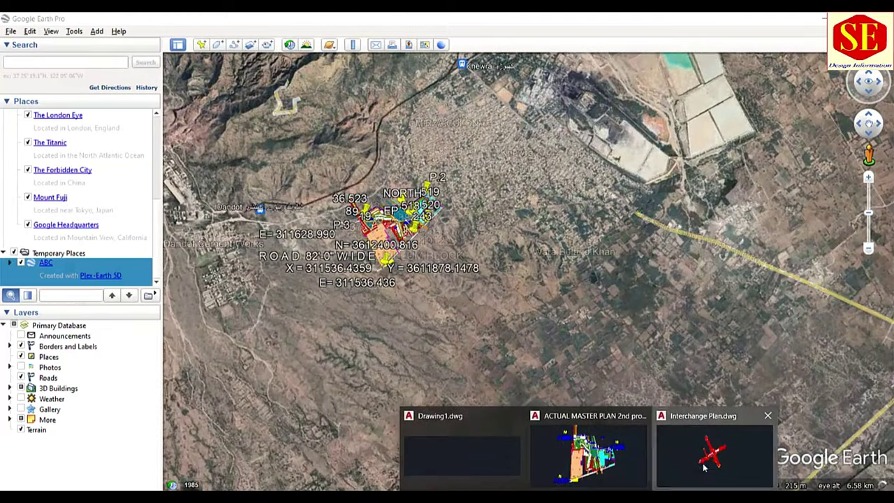
pyautogui.click(705, 458)
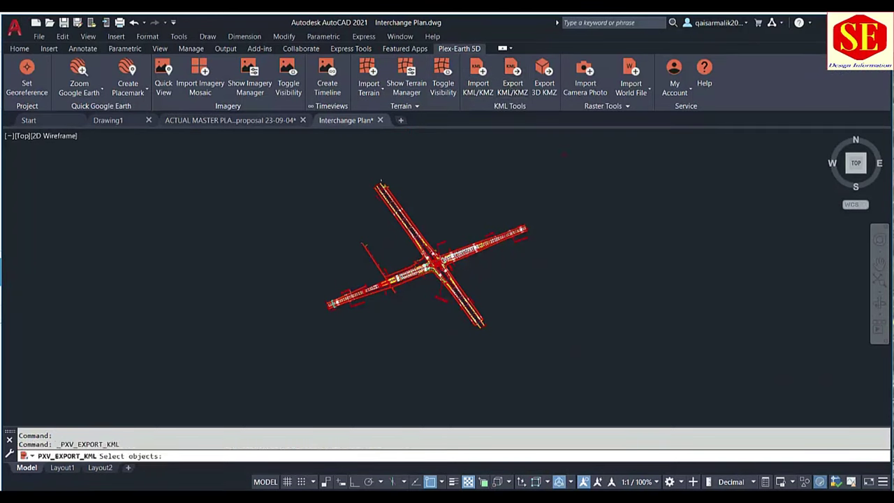
# Window-select all 2127 interchange objects and choose the altitude mode for the export.
pyautogui.click(564, 155)
pyautogui.click(254, 349)
pyautogui.press('Return')
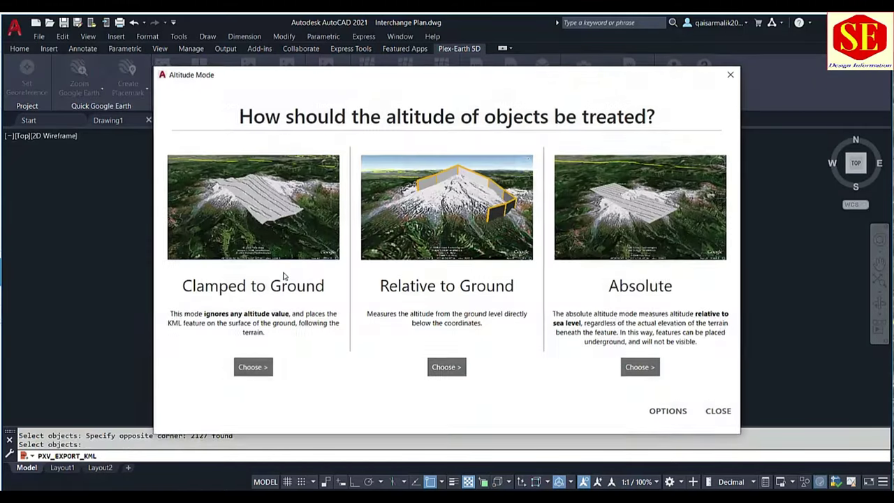
pyautogui.click(252, 367)
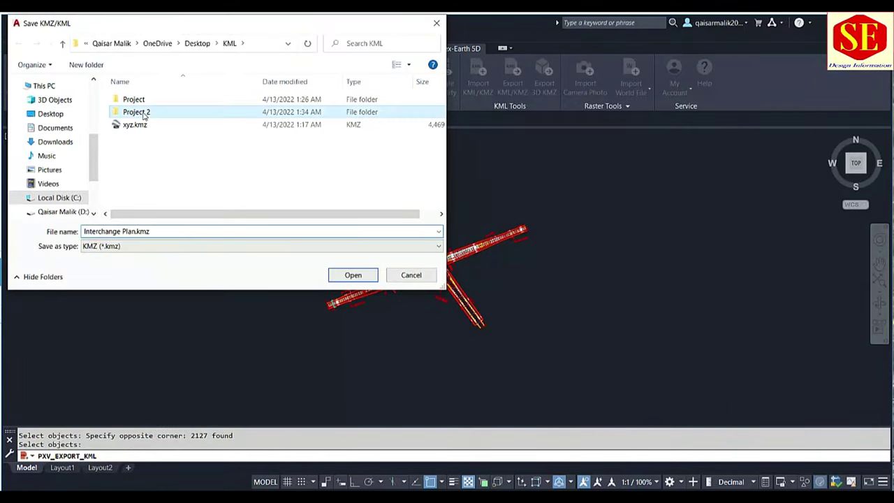
# Save the export as Interchange Plan.kml in the Project 2 folder.
pyautogui.doubleClick(139, 112)
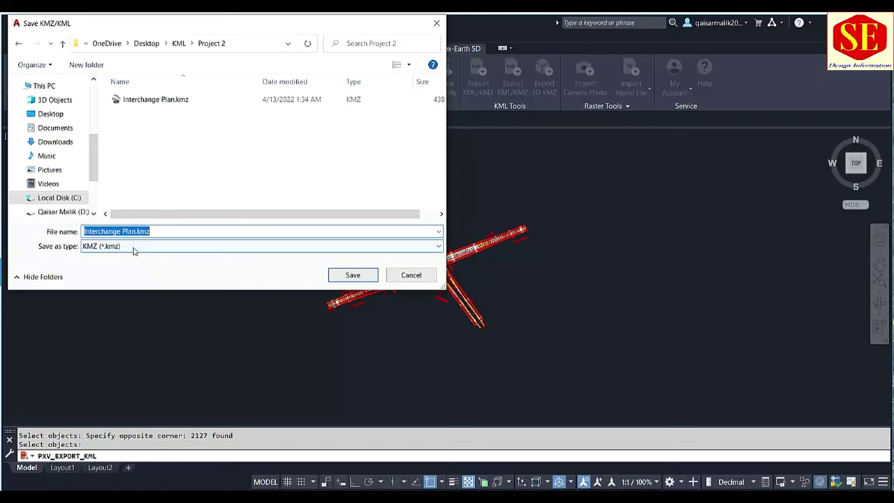
pyautogui.click(133, 249)
pyautogui.click(110, 269)
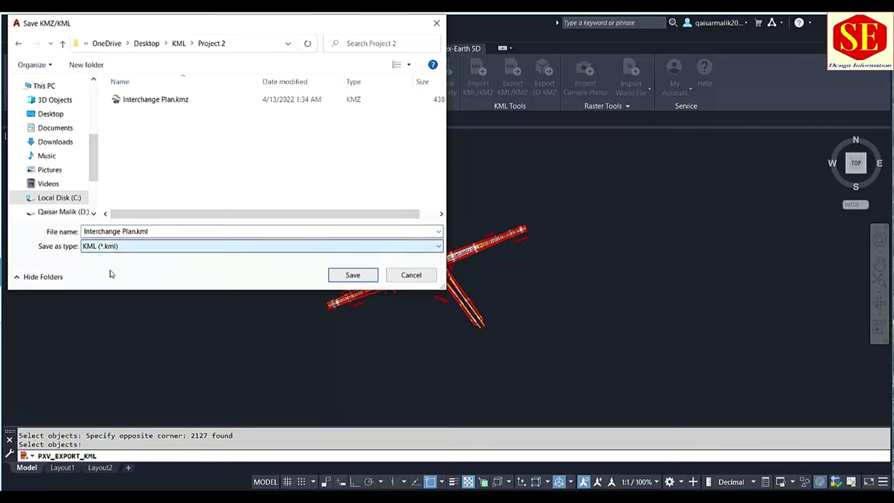
pyautogui.click(157, 231)
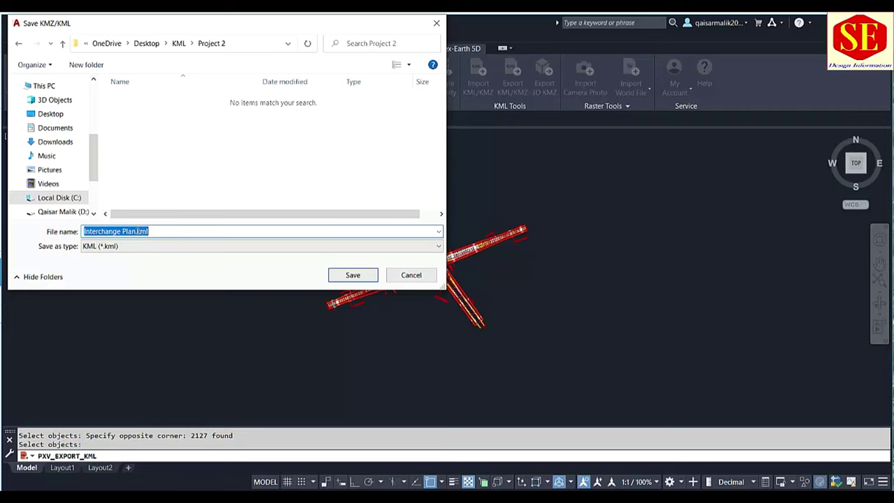
pyautogui.click(342, 274)
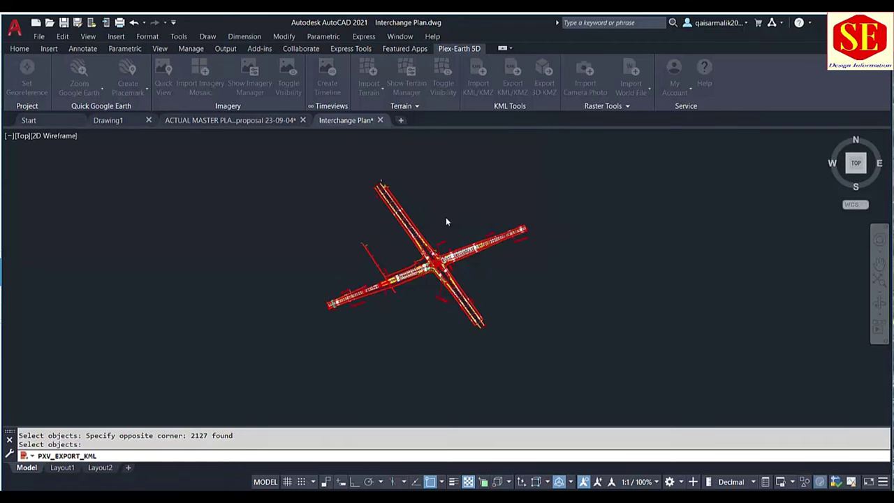
# Load the KML in Google Earth and pan north along the road over the labelled ramps.
pyautogui.click(495, 269)
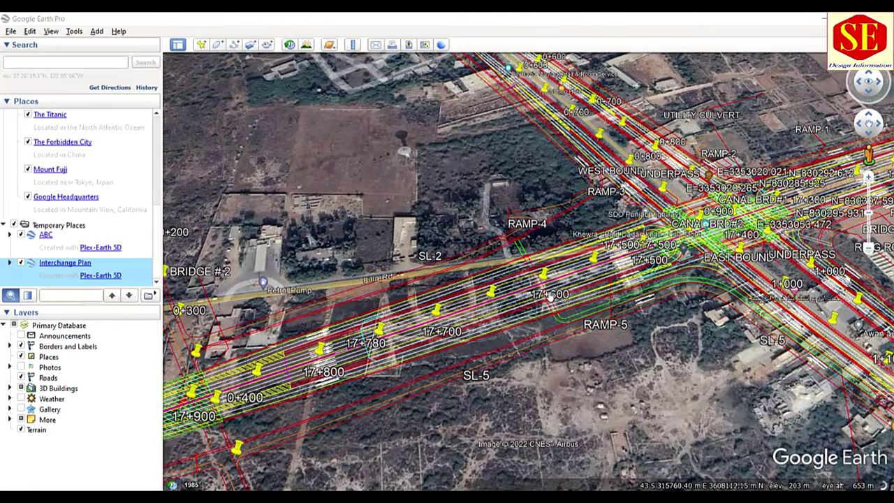
pyautogui.moveTo(670, 293); pyautogui.dragTo(618, 307)
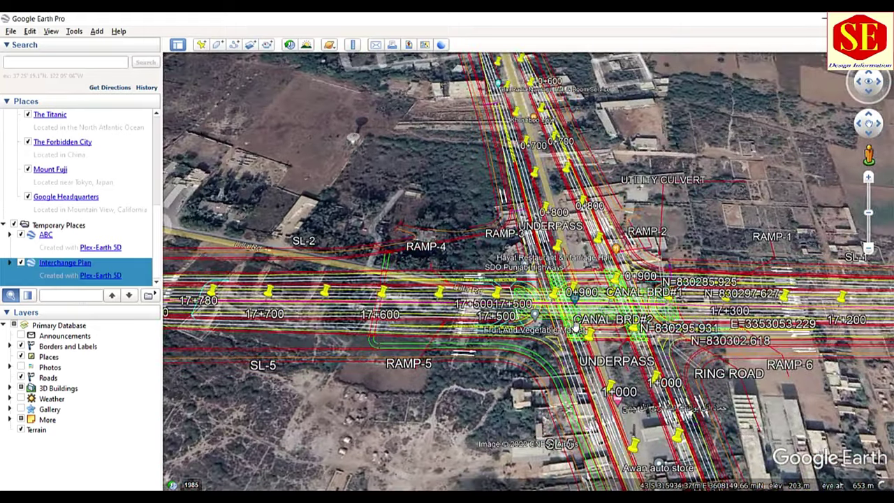
pyautogui.scroll(2, 576, 327)
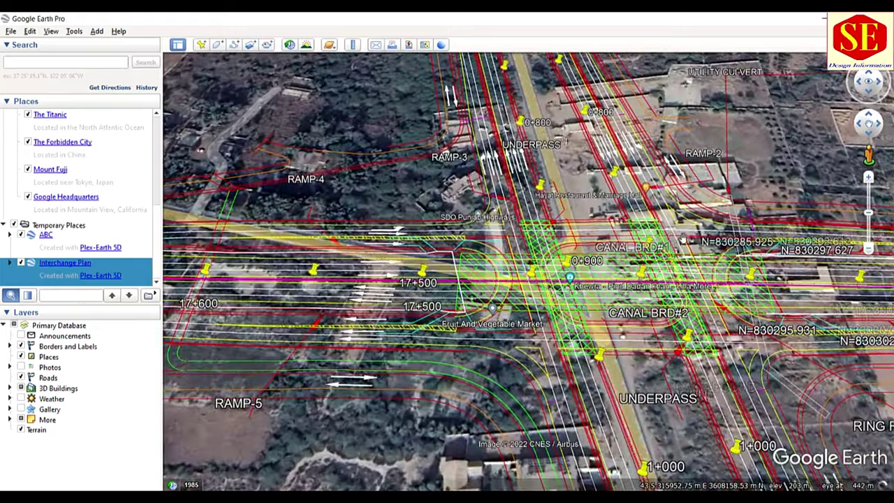
pyautogui.press('Up')
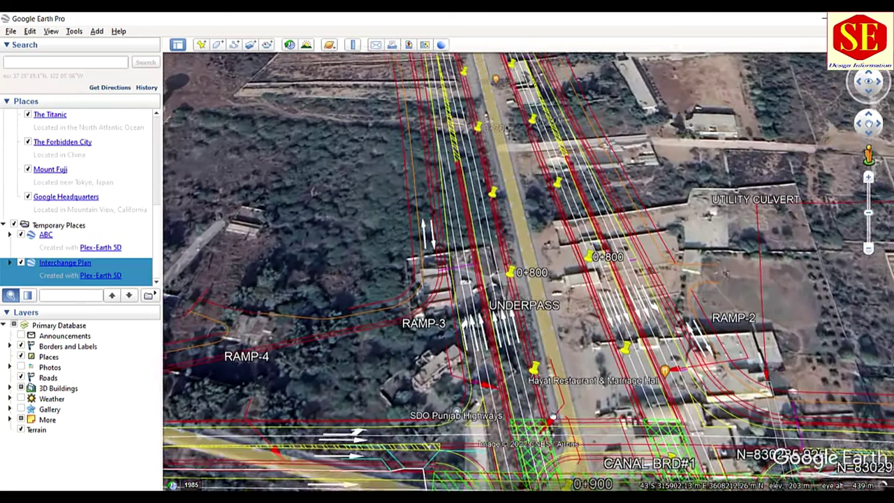
pyautogui.press('Up')
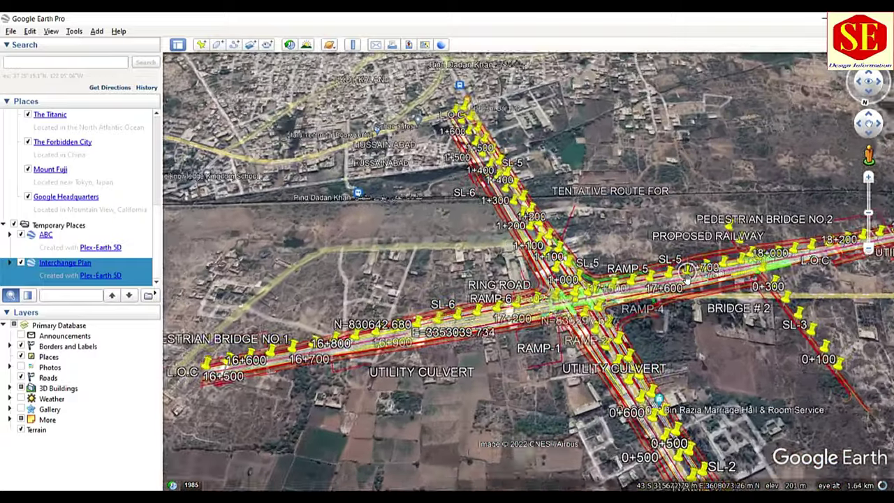
# Zoom in and out over the overlay, then bring up the ACTUAL MASTER PLAN drawing in AutoCAD.
pyautogui.scroll(2, 543, 329)
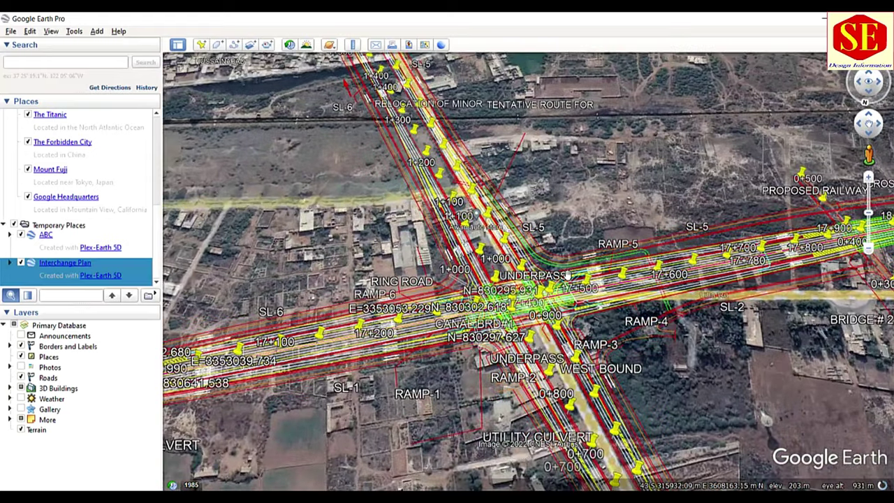
pyautogui.scroll(-3, 577, 246)
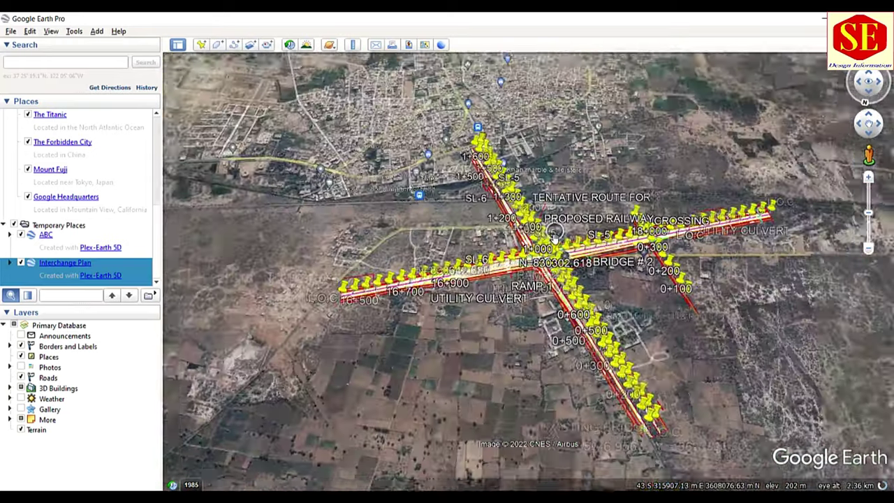
pyautogui.scroll(-3, 553, 236)
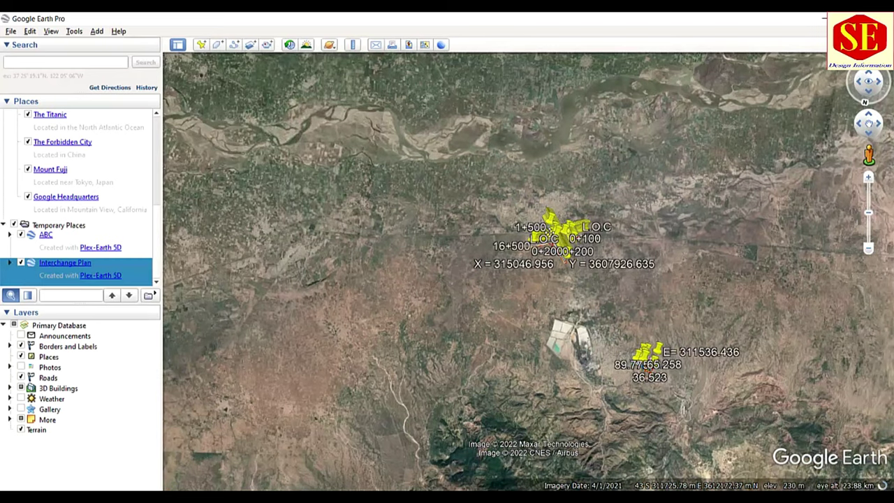
pyautogui.scroll(3, 657, 363)
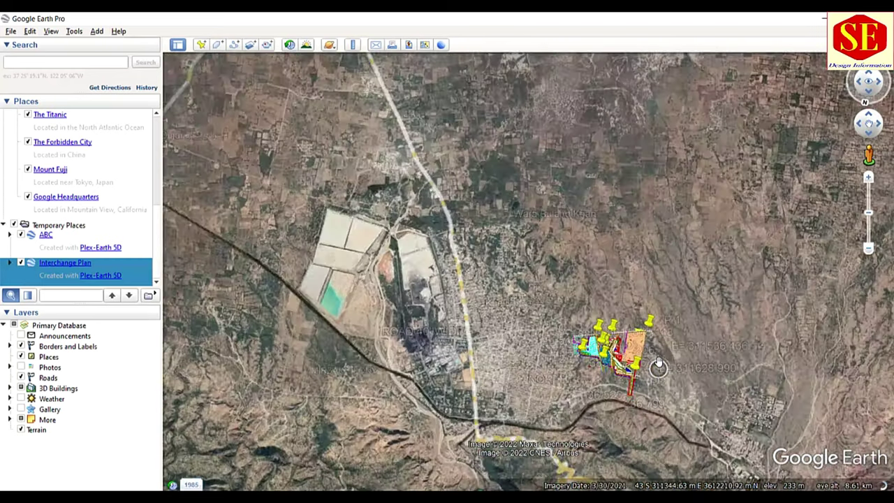
pyautogui.scroll(4, 658, 363)
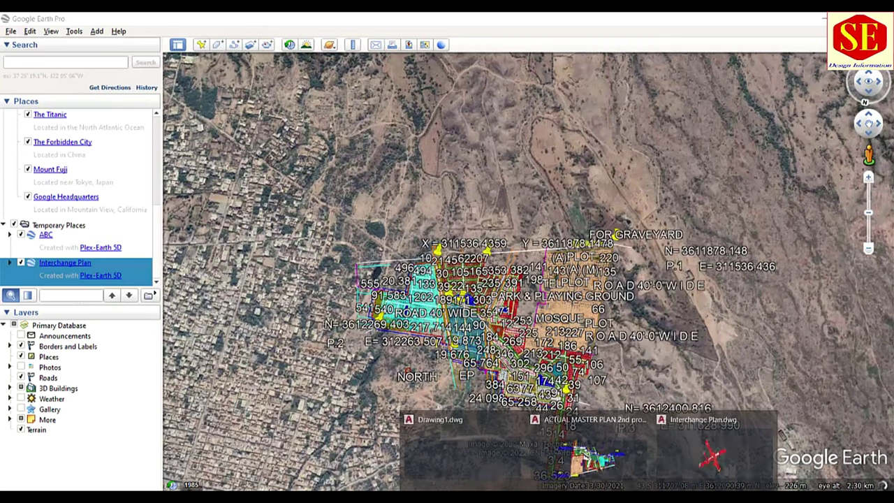
pyautogui.click(587, 450)
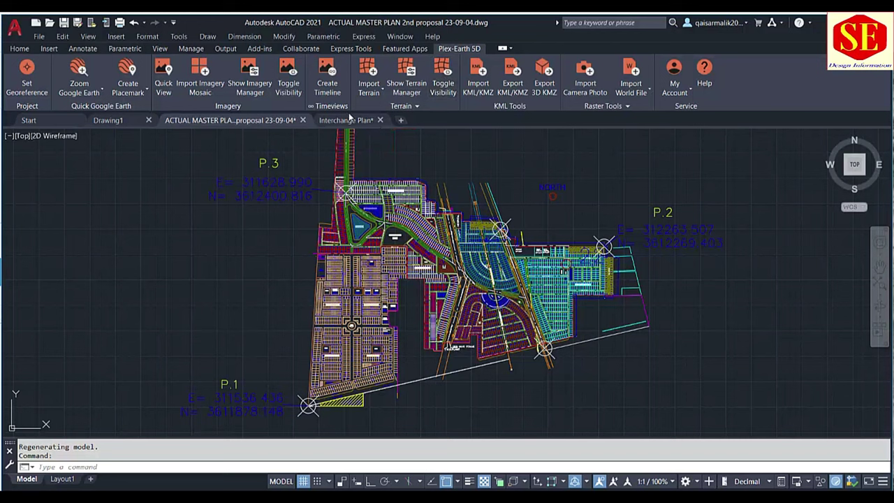
# View the Interchange Plan drawing, return to ACTUAL MASTER PLAN, then minimize AutoCAD.
pyautogui.click(351, 120)
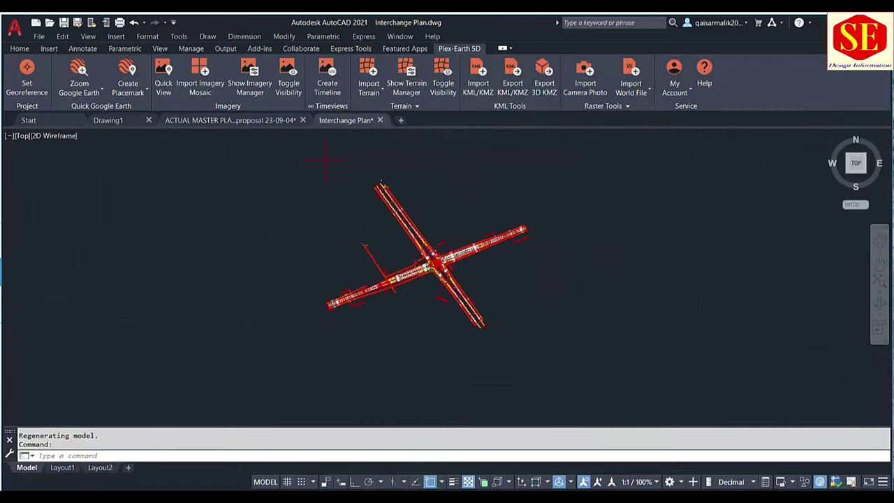
pyautogui.click(210, 121)
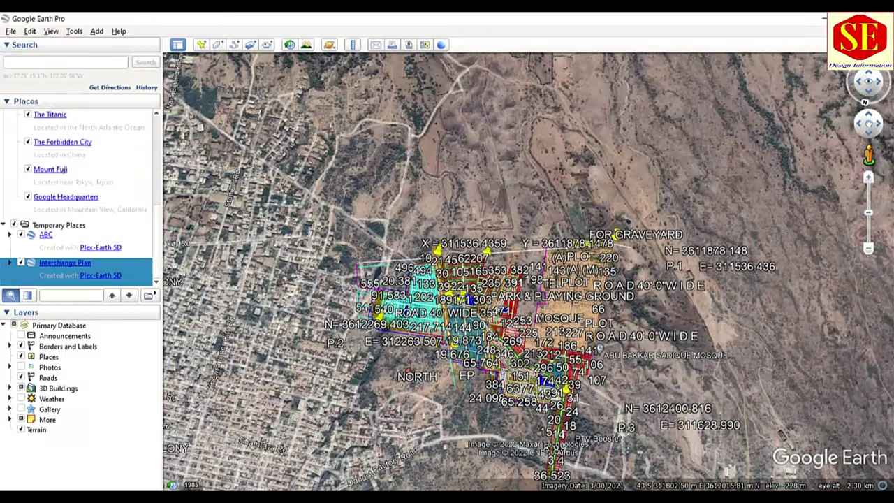
pyautogui.click(819, 17)
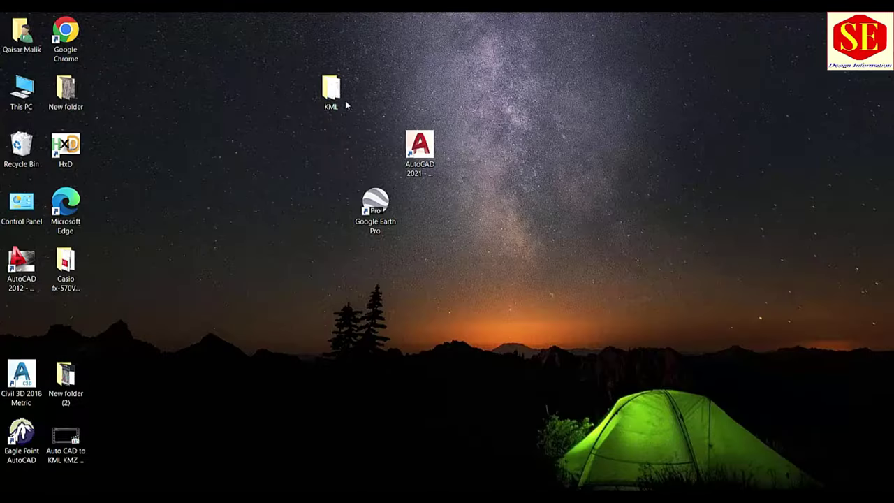
# Check the exported files in the KML folder's Project and Project 2 subfolders.
pyautogui.doubleClick(342, 104)
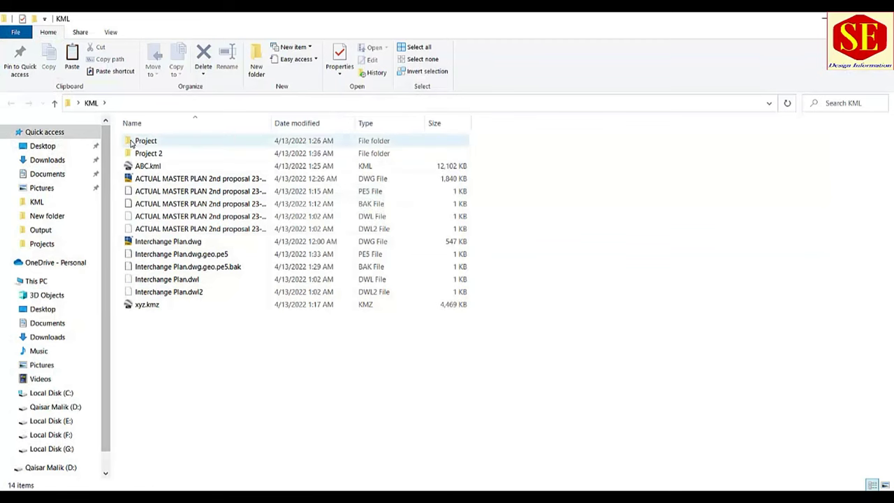
pyautogui.doubleClick(133, 141)
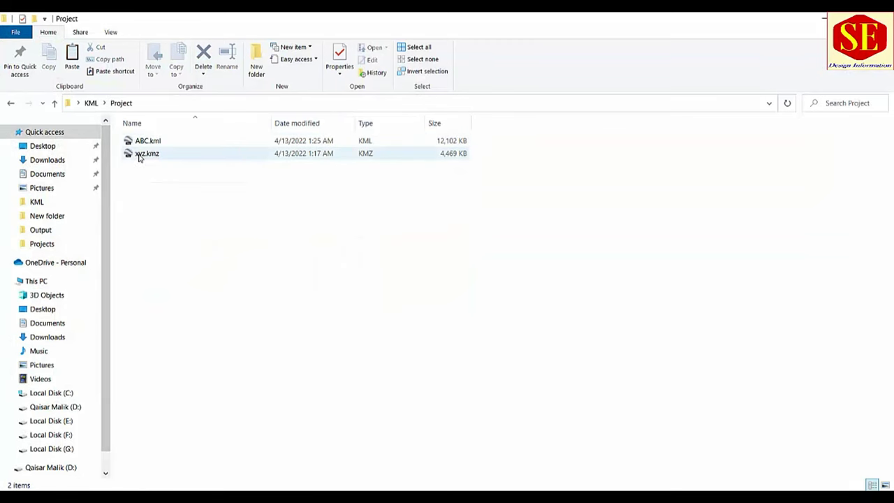
pyautogui.click(14, 104)
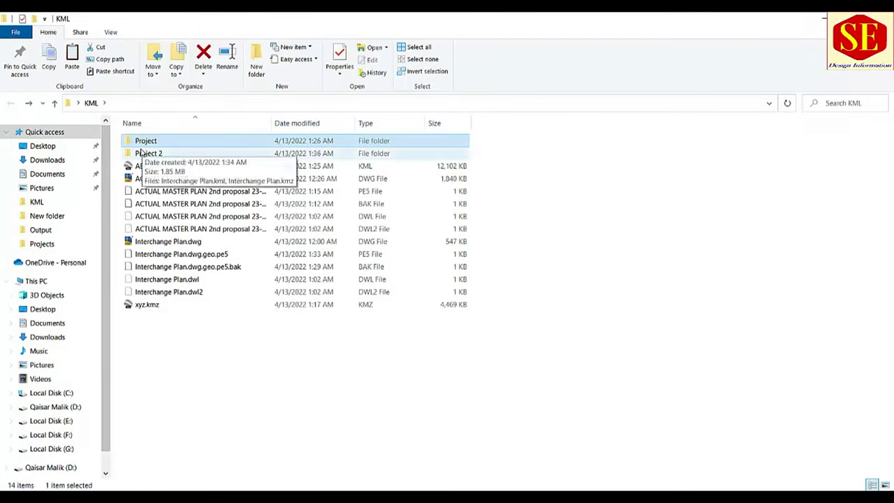
pyautogui.doubleClick(143, 152)
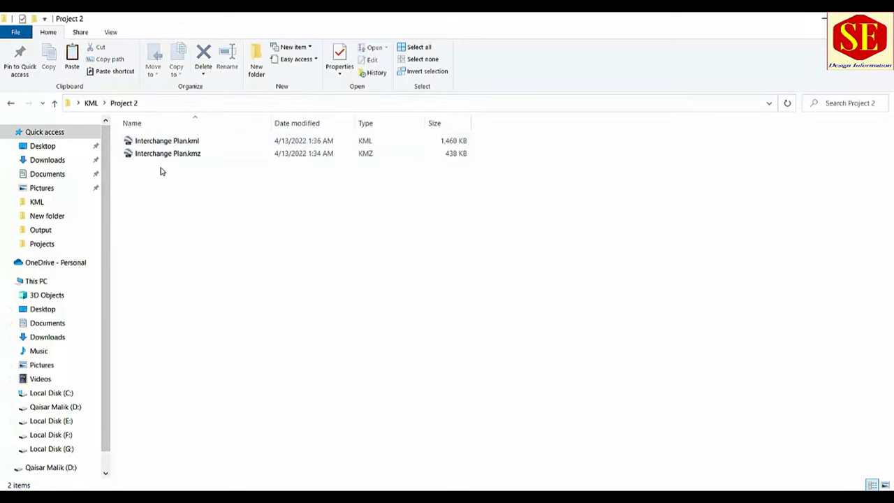
pyautogui.click(14, 105)
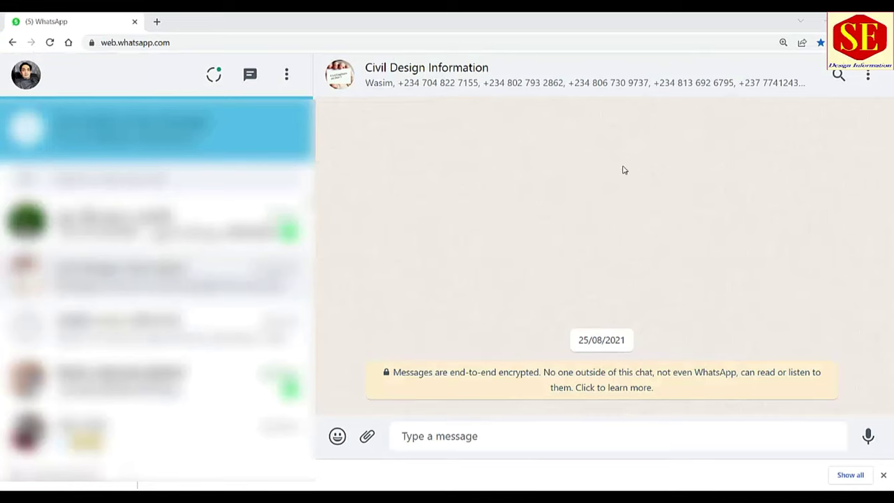
# Attach Interchange Plan.kml and Interchange Plan.kmz from Project 2 and send them to the group.
pyautogui.click(367, 435)
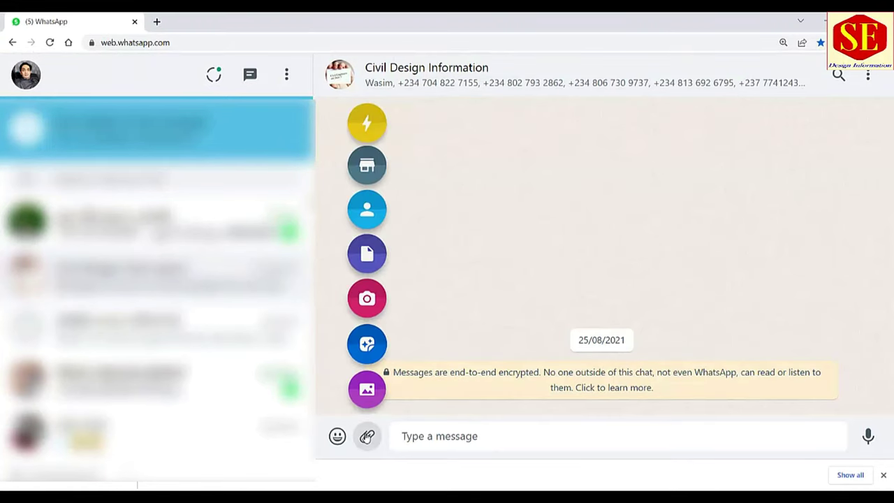
pyautogui.click(367, 258)
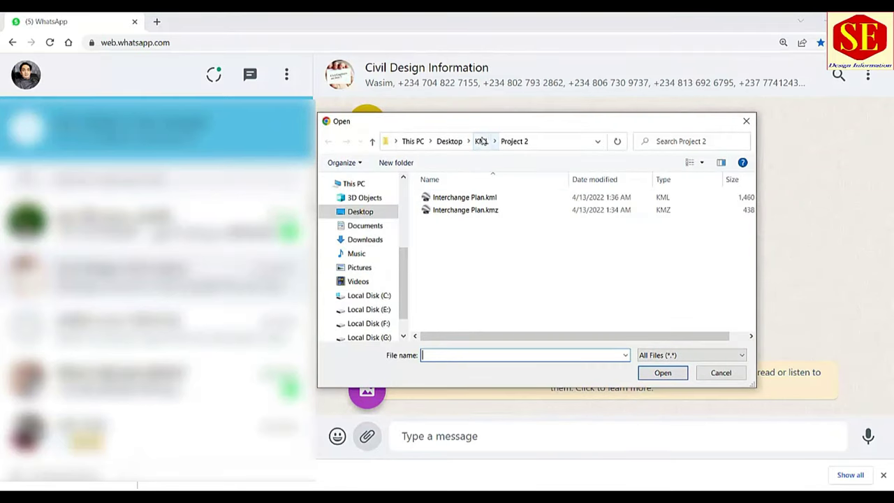
pyautogui.moveTo(449, 225); pyautogui.dragTo(435, 190)
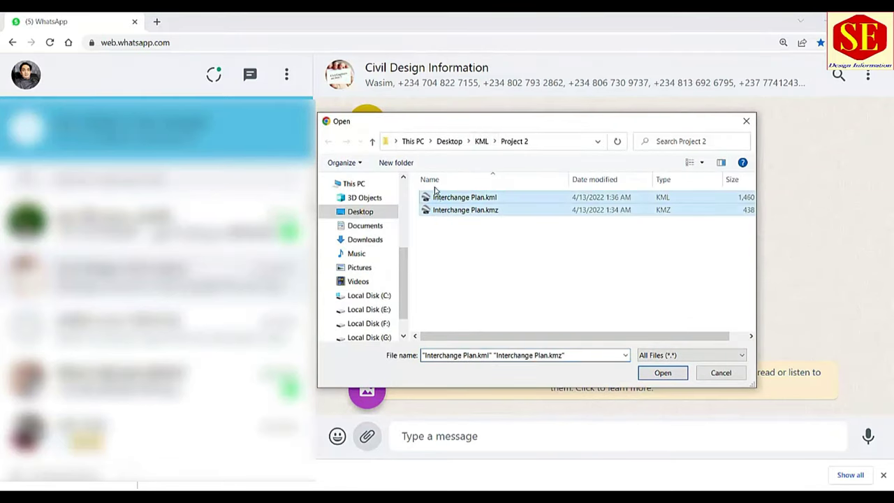
pyautogui.click(650, 374)
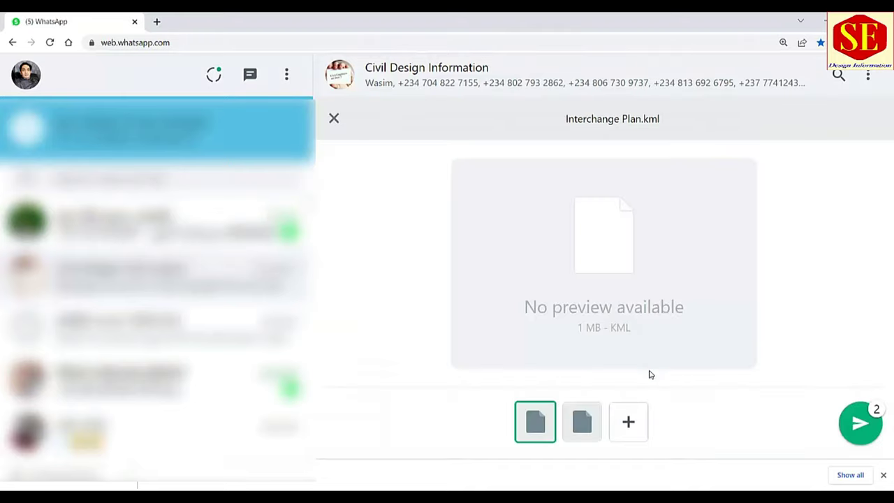
pyautogui.click(866, 427)
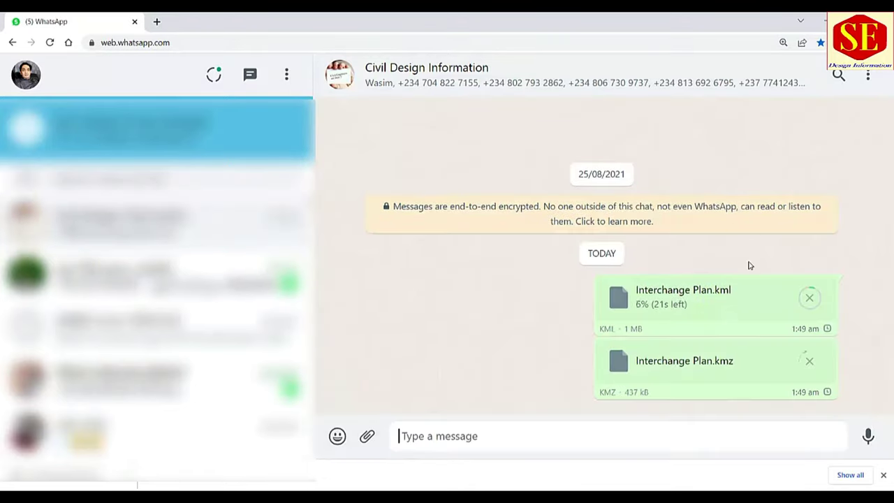
# Send ABC.kml and xyz.kmz from the Project folder, then bring back AutoCAD's Interchange Plan.
pyautogui.click(367, 435)
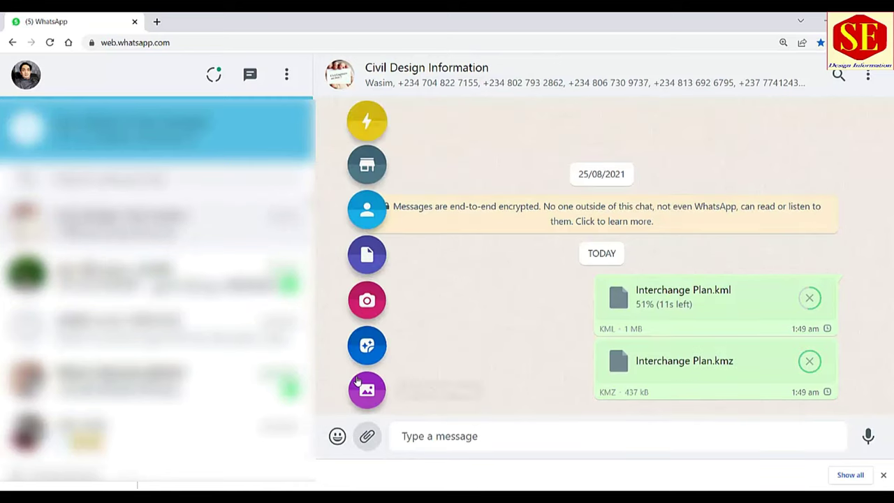
pyautogui.click(368, 258)
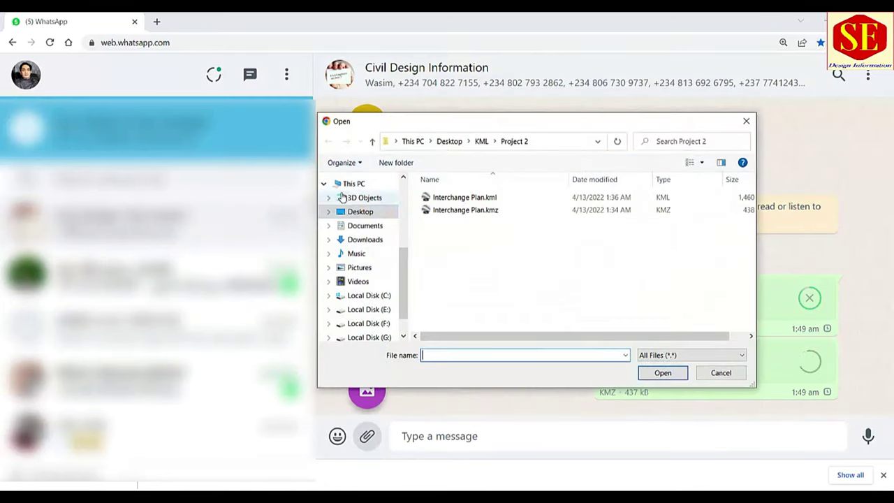
pyautogui.click(481, 141)
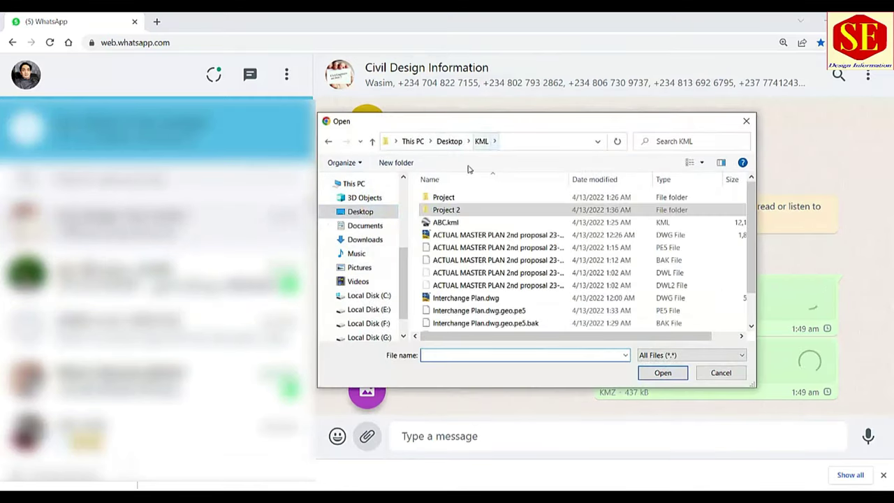
pyautogui.doubleClick(440, 197)
pyautogui.hotkey('ctrl', 'a')
pyautogui.click(651, 372)
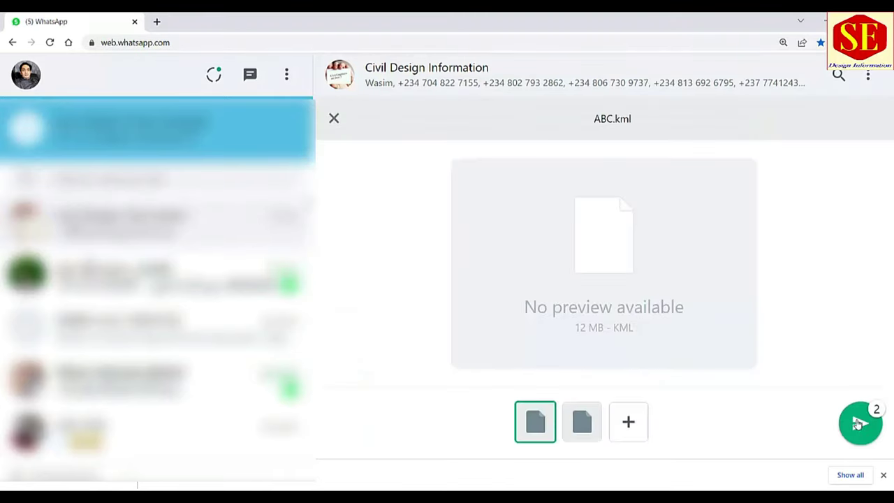
pyautogui.click(858, 424)
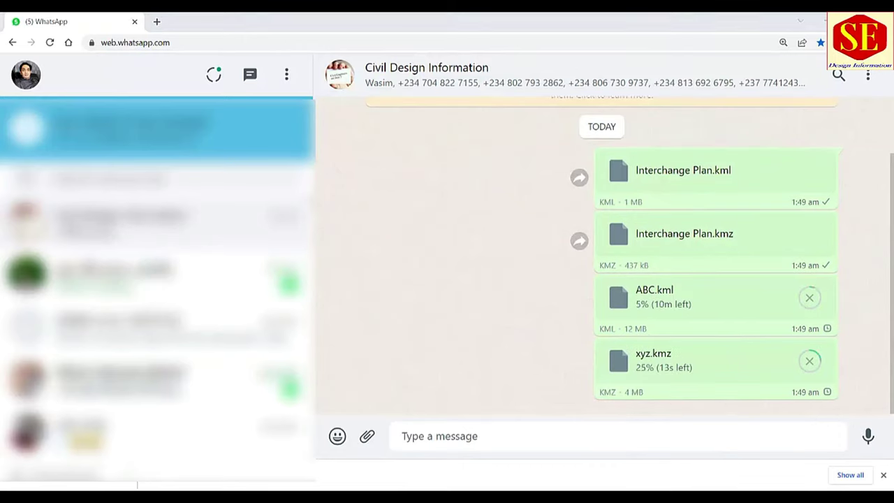
pyautogui.click(716, 450)
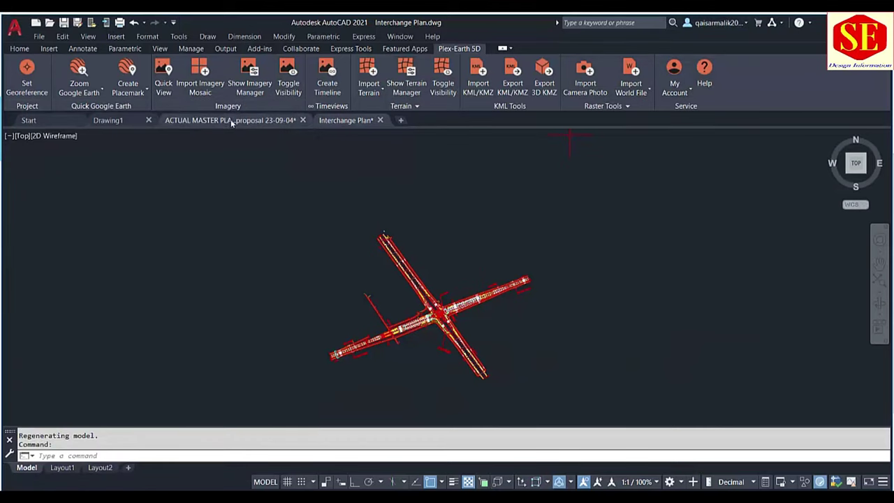
pyautogui.click(279, 121)
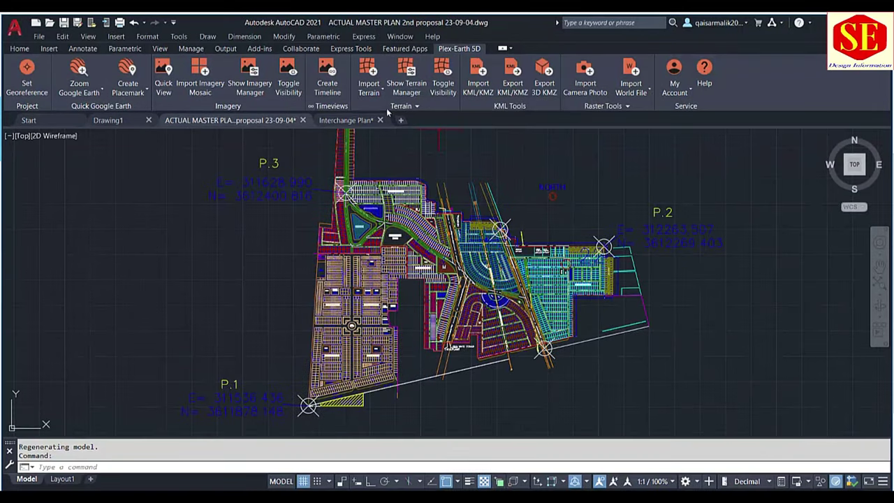
pyautogui.click(345, 120)
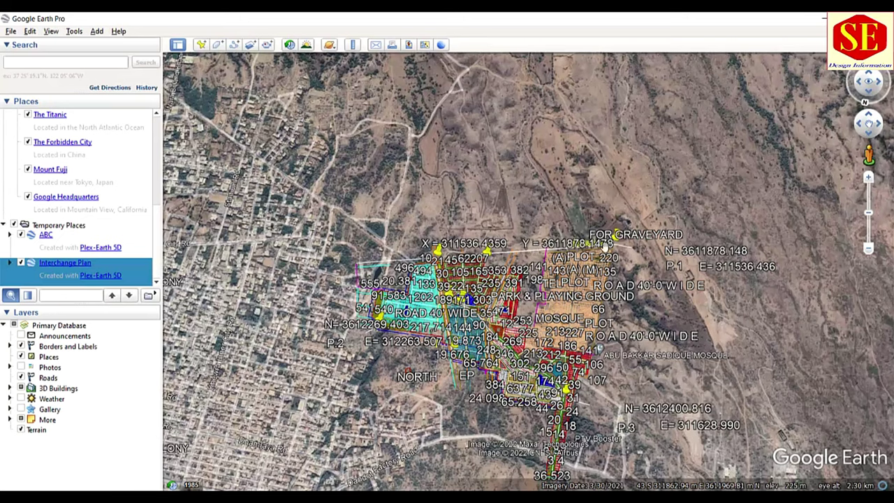
# Zoom out and pan until the interchange and master plan overlays appear together.
pyautogui.scroll(-3, 651, 253)
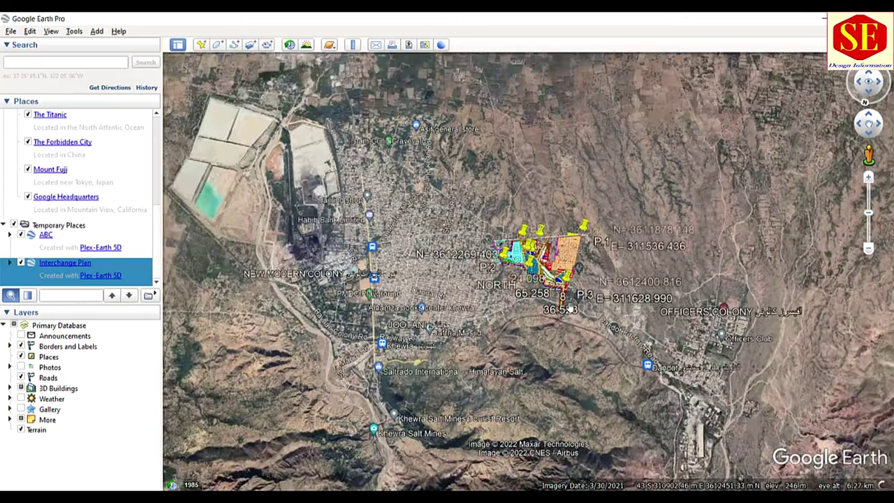
pyautogui.moveTo(561, 311); pyautogui.dragTo(491, 192)
pyautogui.scroll(-3, 491, 192)
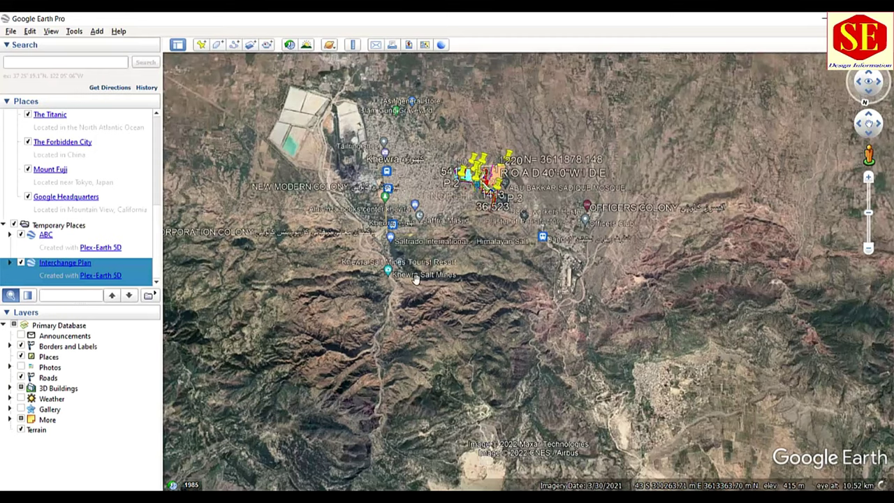
pyautogui.moveTo(415, 278); pyautogui.dragTo(428, 395)
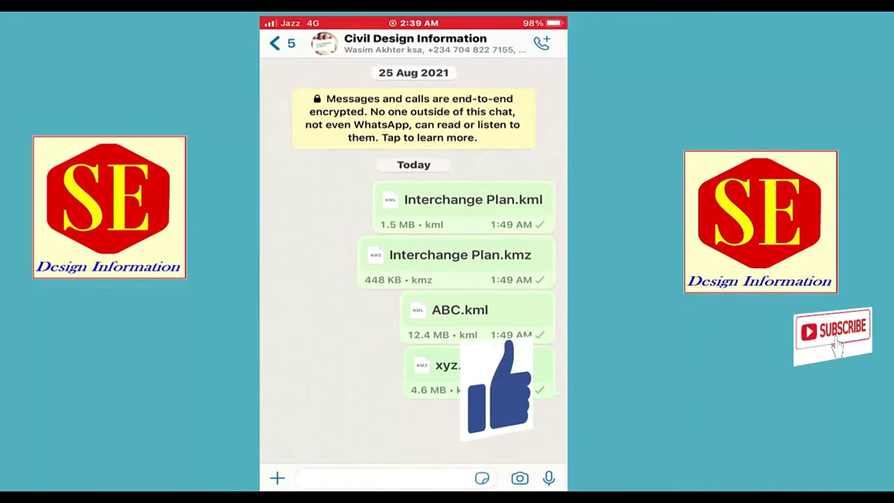
# On the phone, open the received Interchange Plan.kml and share it to Google Earth.
pyautogui.click(472, 202)
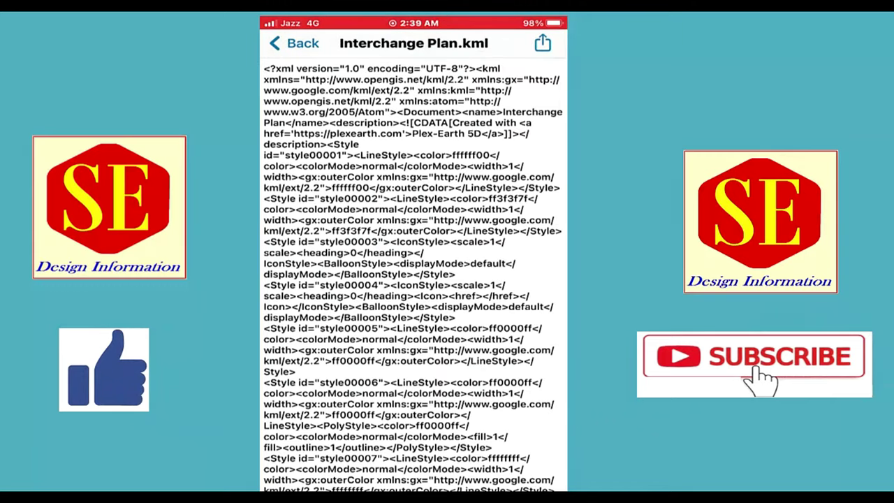
pyautogui.click(543, 43)
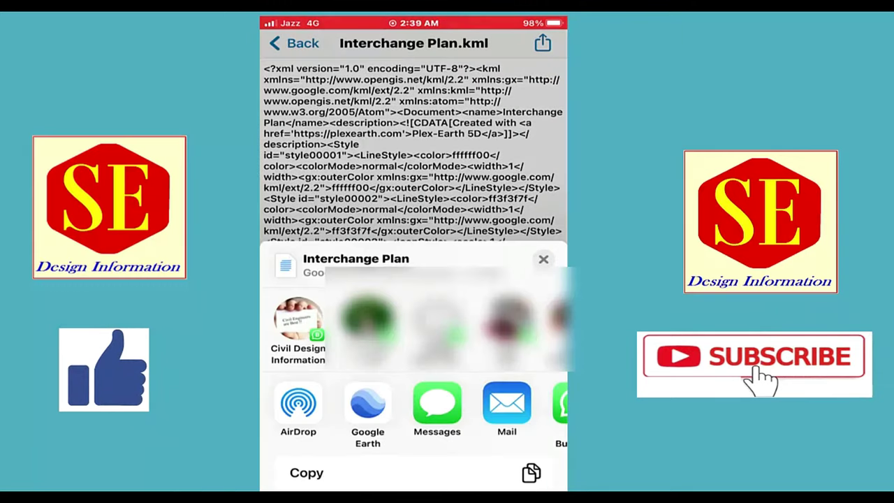
pyautogui.click(367, 403)
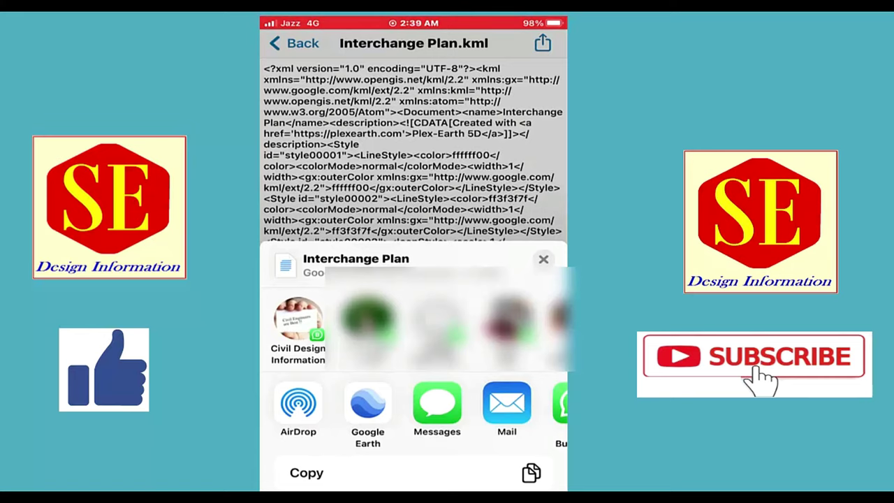